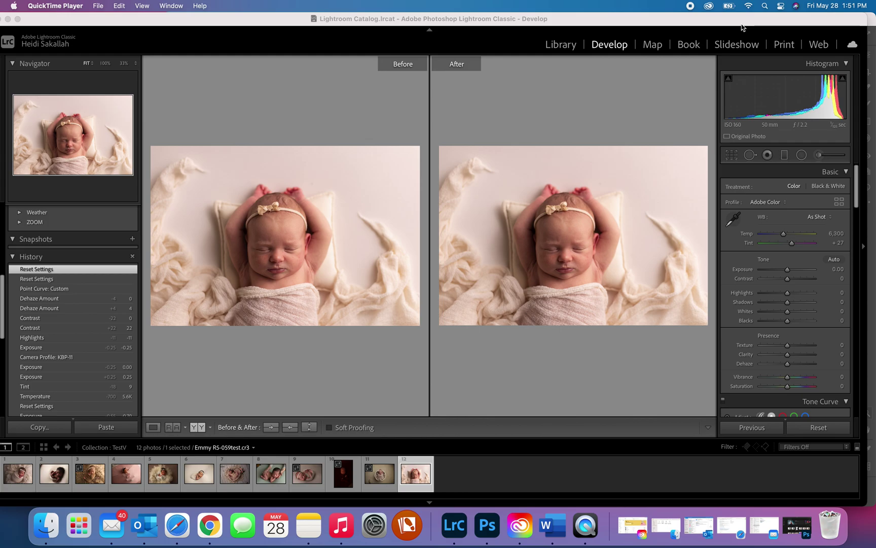
Step: Review Lightroom's Adobe profile list, then bring up Camera Raw showing _DSC9326test.ARW
left_click_drag(744, 25, 752, 23)
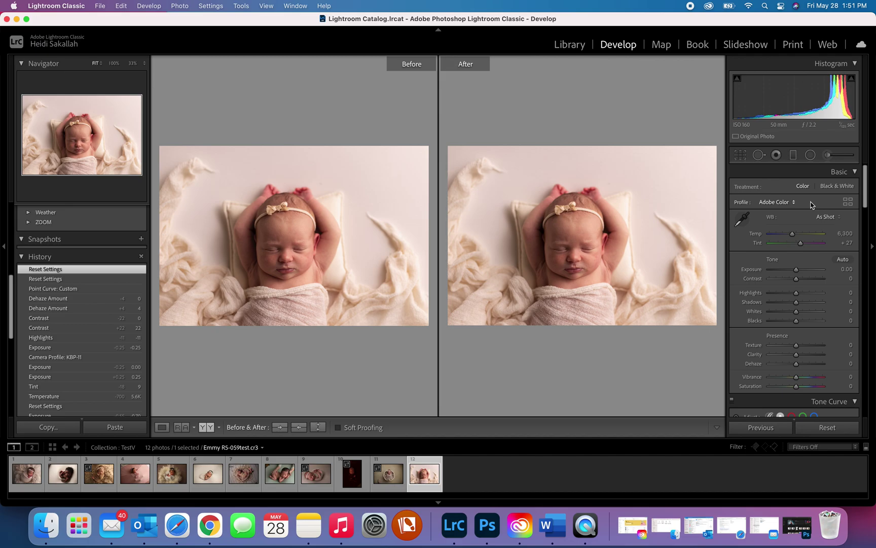
left_click(793, 205)
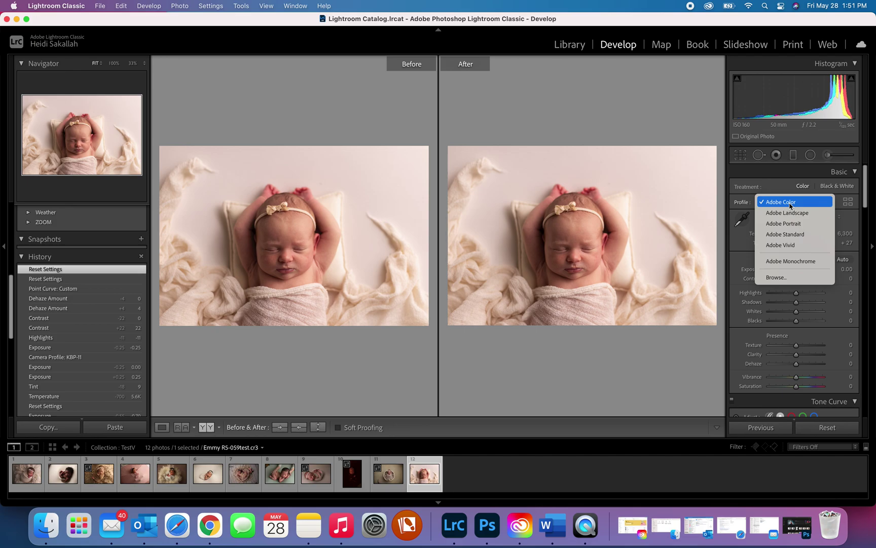
left_click(482, 528)
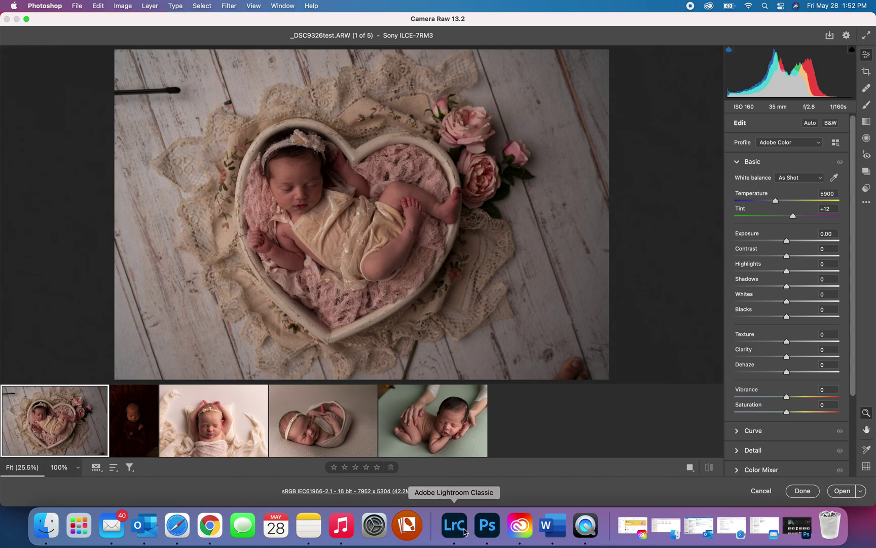
Step: Try Adobe Landscape and Adobe Portrait on the heart-bowl photo, then settle on Adobe Standard
left_click(785, 147)
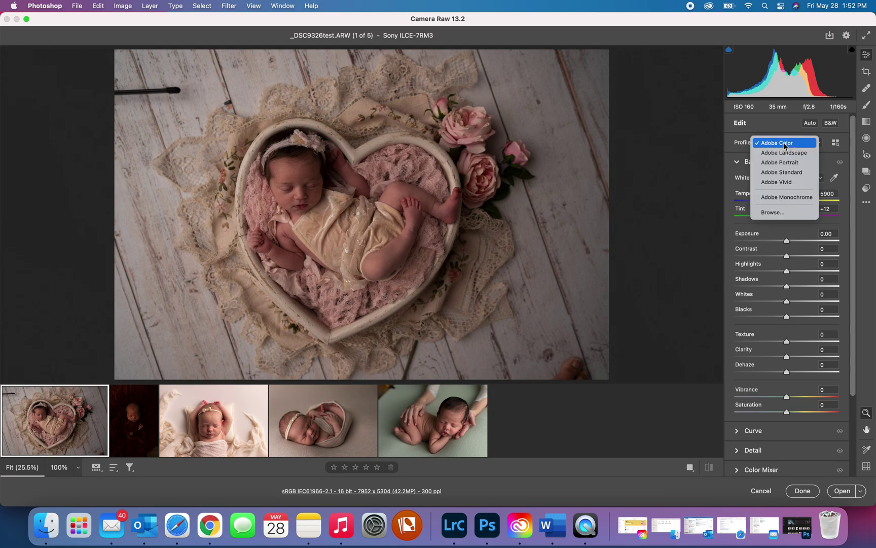
left_click(785, 146)
left_click(785, 145)
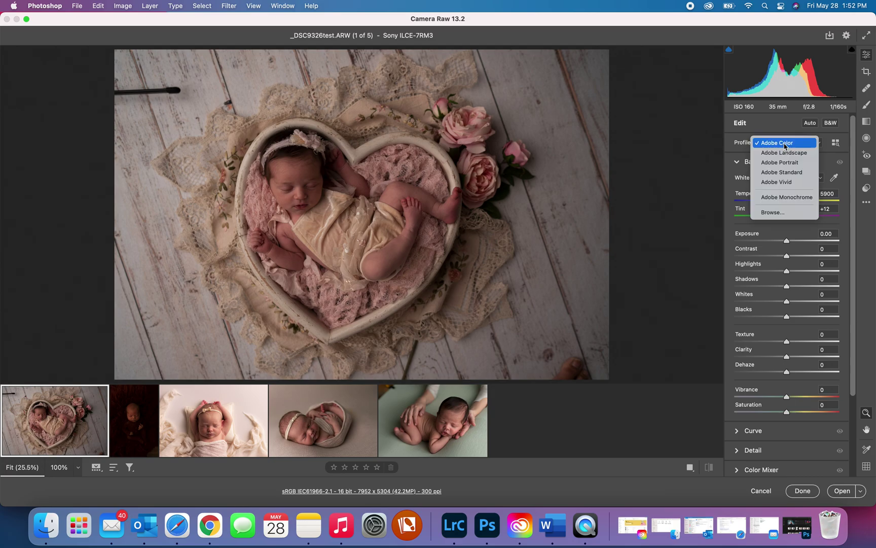
left_click(784, 153)
left_click(784, 143)
left_click(781, 152)
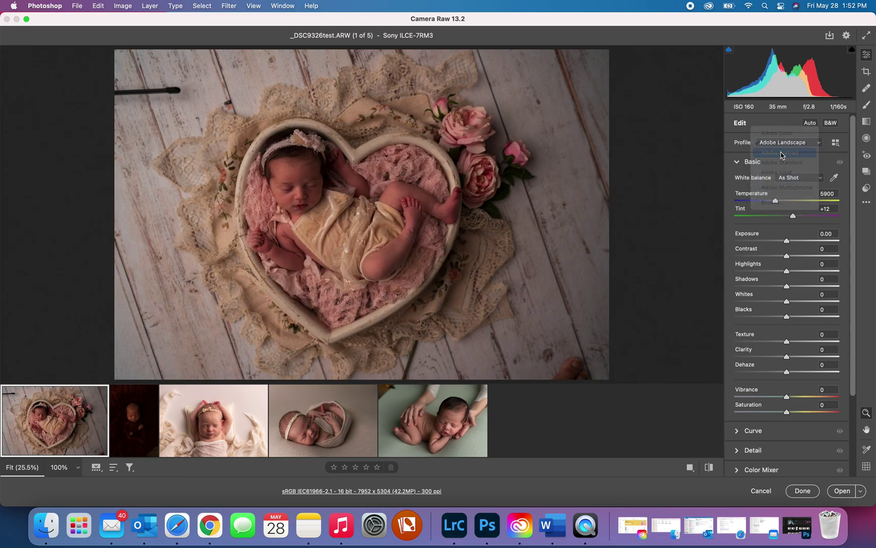
left_click(783, 144)
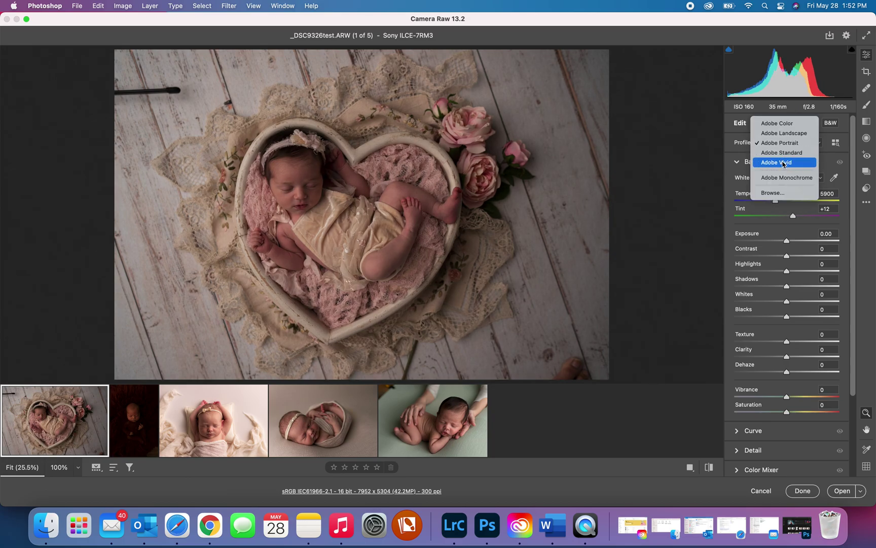
left_click(784, 152)
left_click(784, 145)
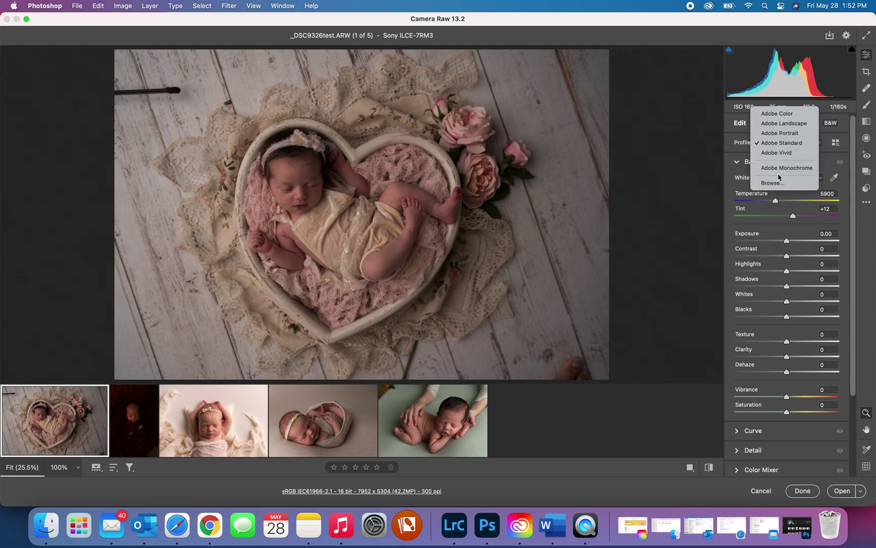
left_click(784, 144)
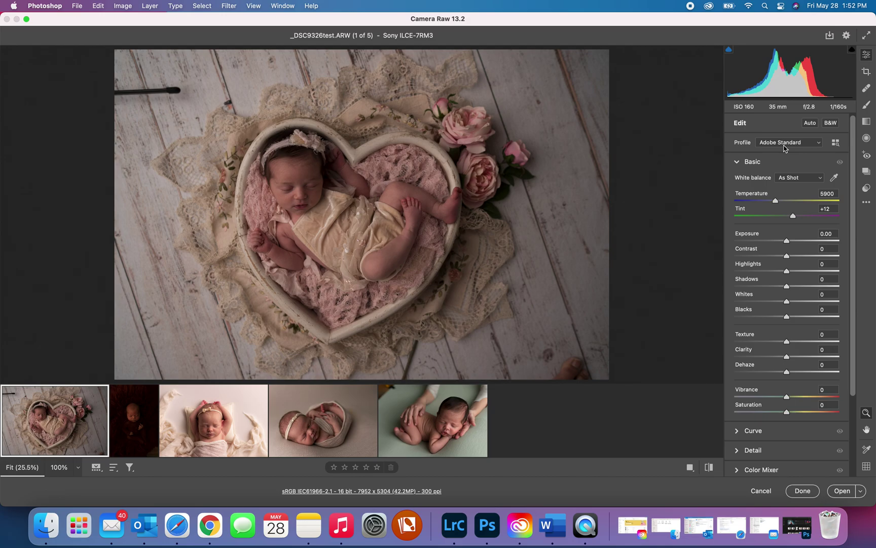
Step: Look through the full profile browser and return to editing, keeping Adobe Standard
left_click(836, 143)
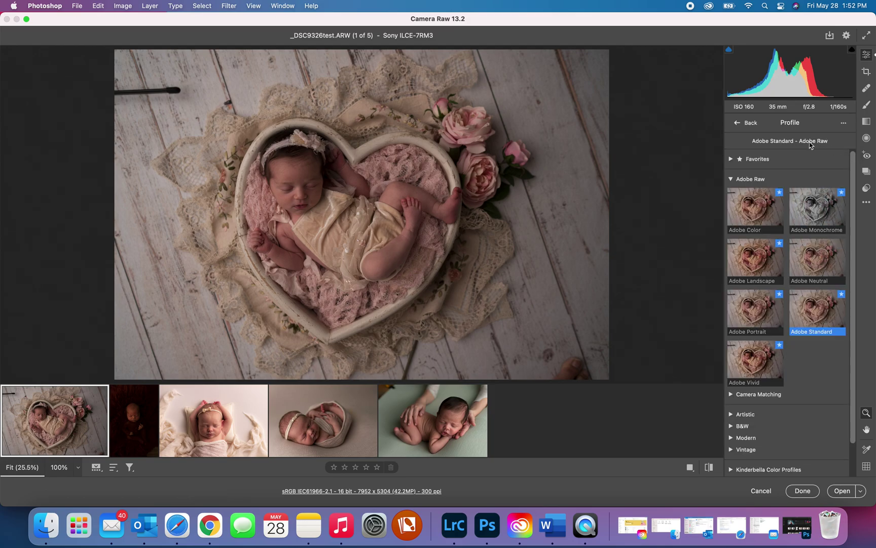
left_click(744, 123)
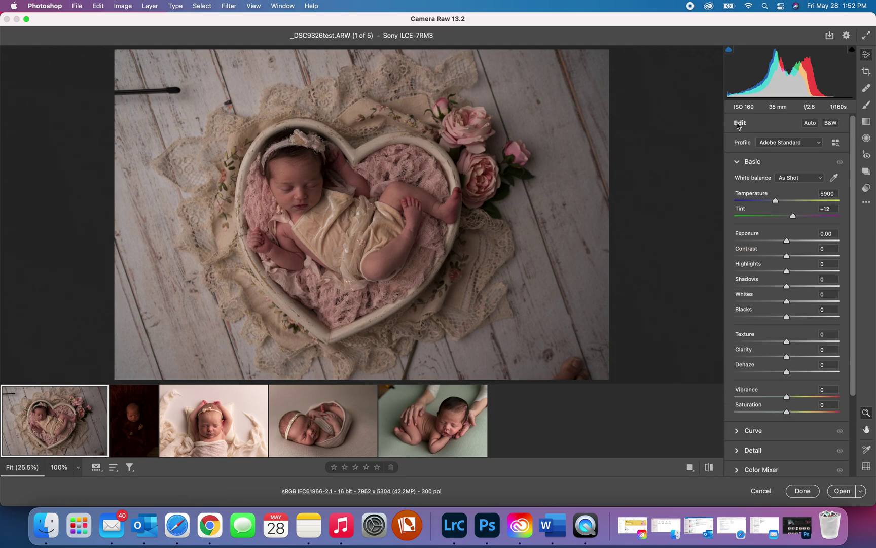
left_click(801, 145)
left_click(773, 188)
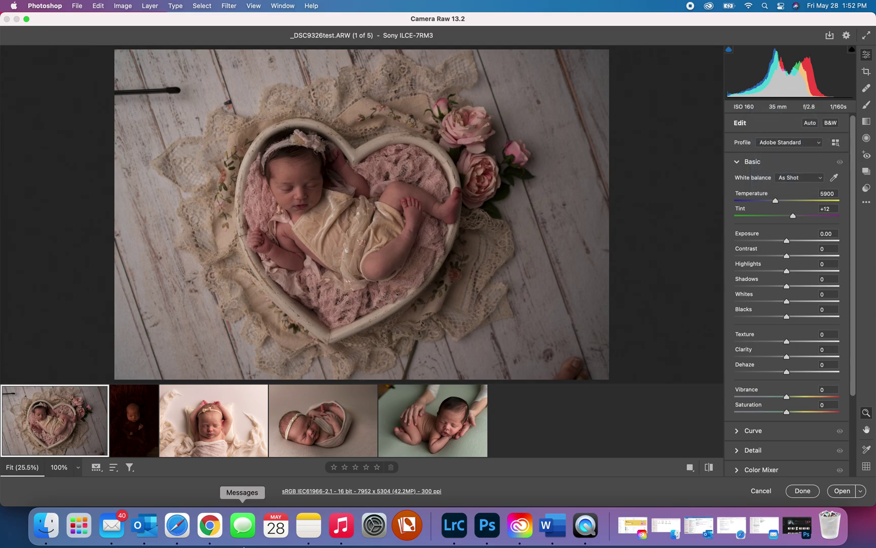
left_click(454, 528)
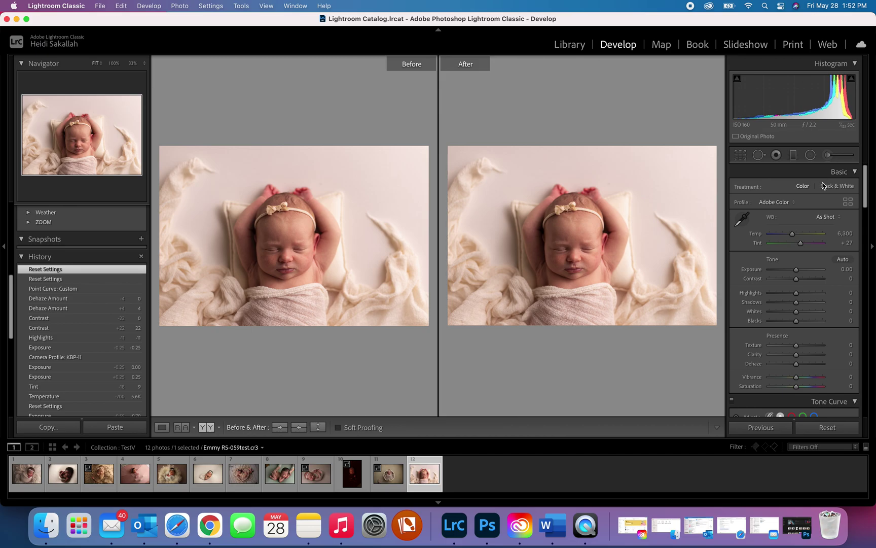
left_click(781, 203)
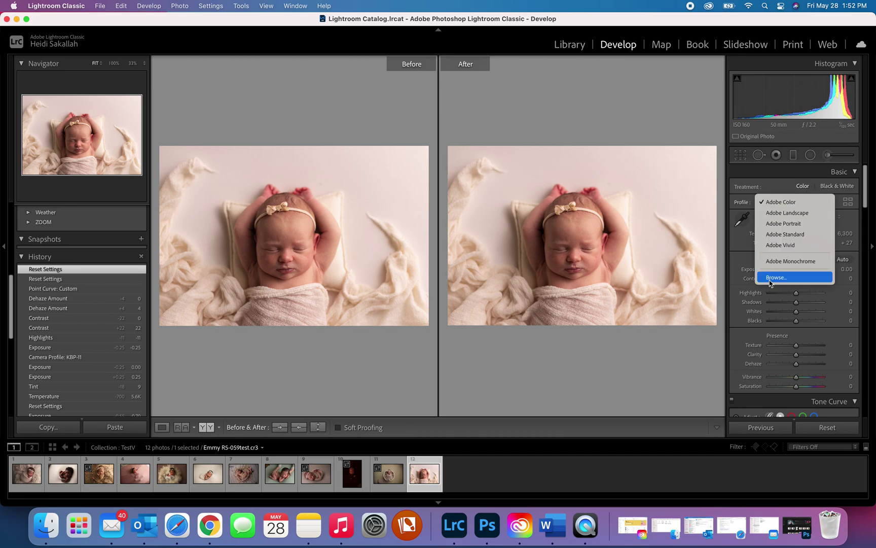
left_click(849, 203)
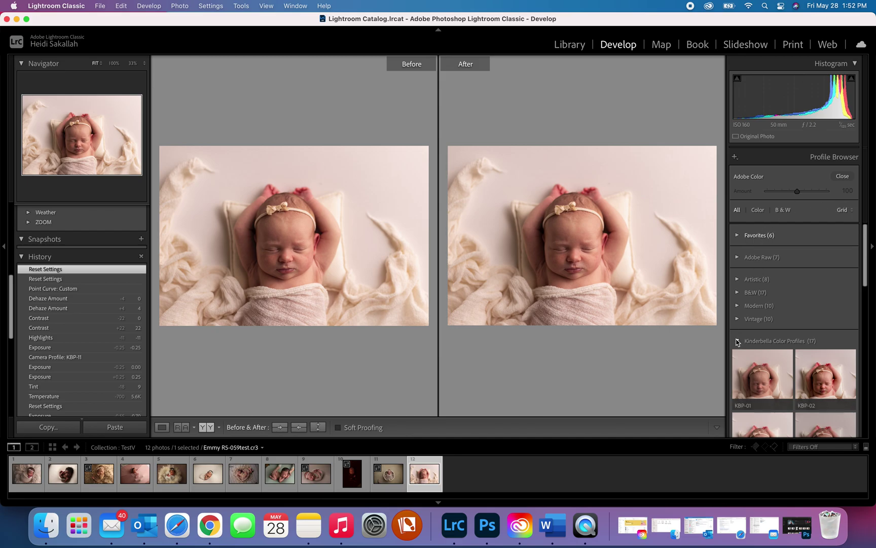
scroll(736, 341, "down", 3)
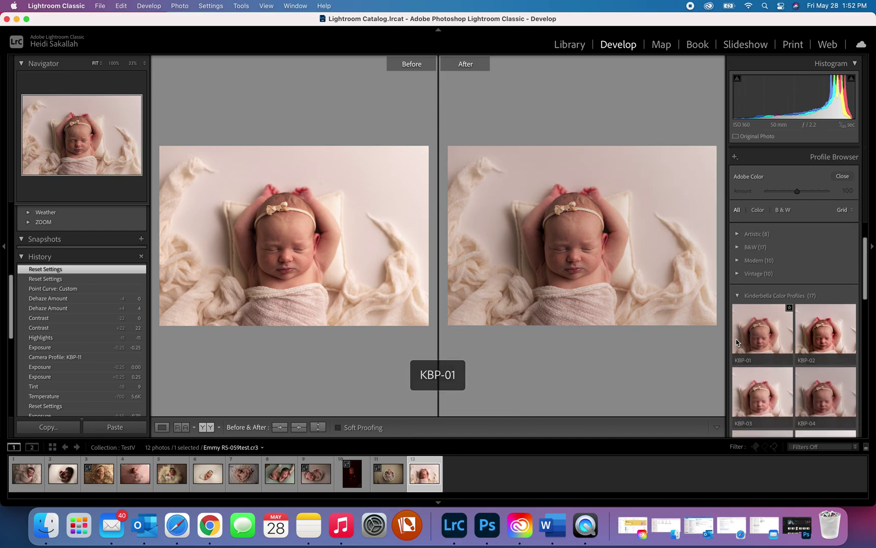
left_click(488, 535)
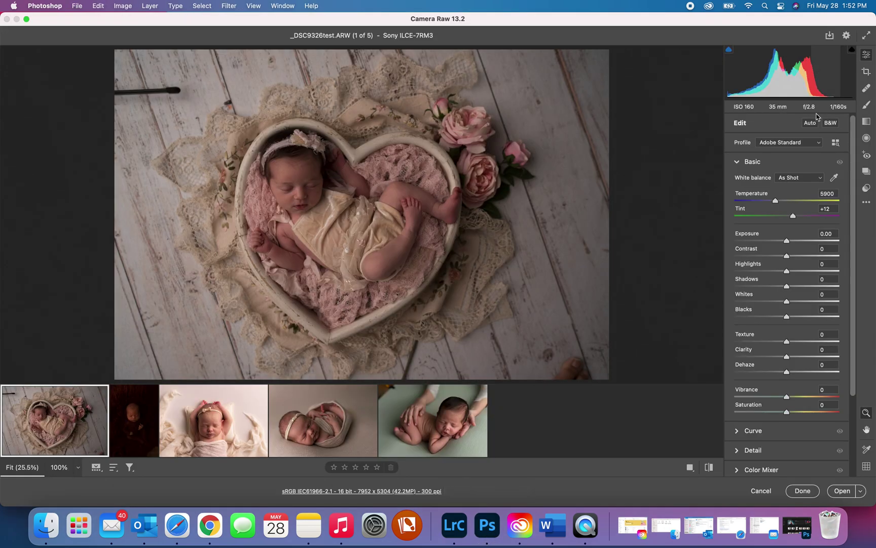
Step: Apply KBP-03 from the Kinderbella Color Profiles group to the heart-bowl photo, replacing Adobe Standard
left_click(836, 142)
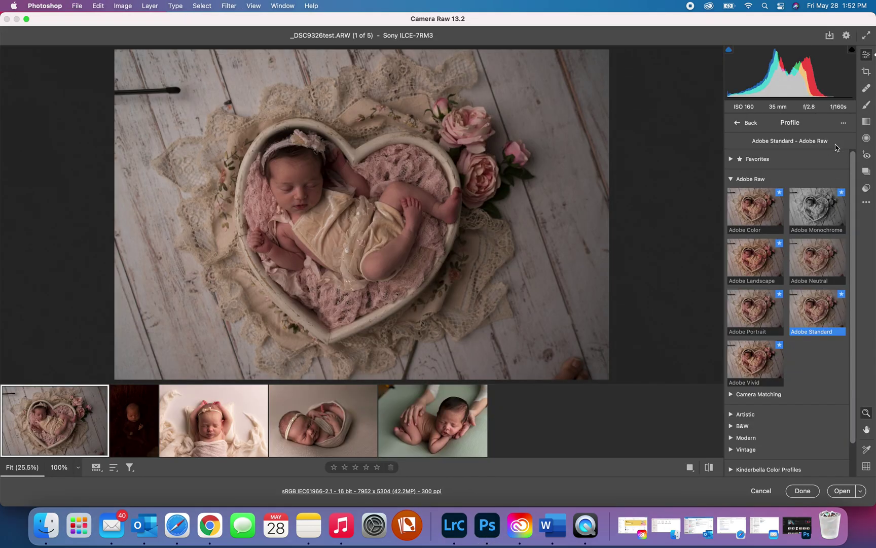
left_click(731, 180)
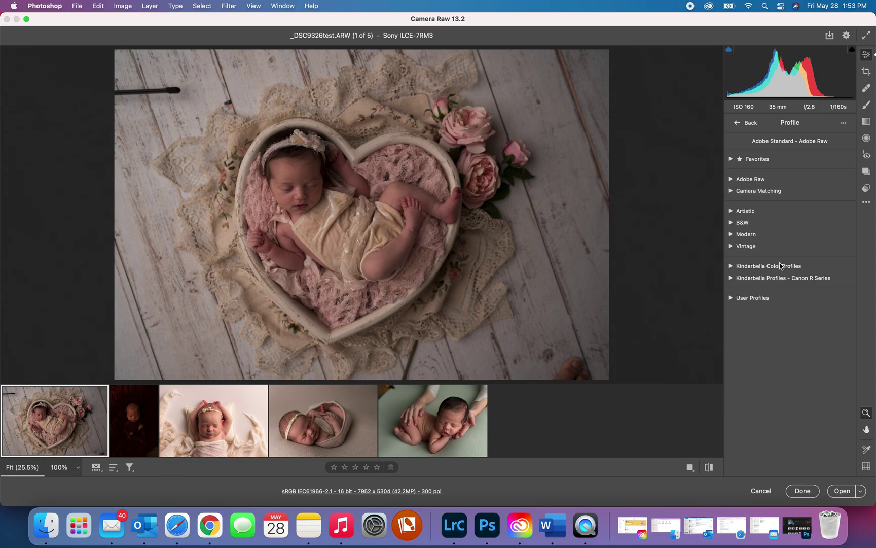
left_click(731, 267)
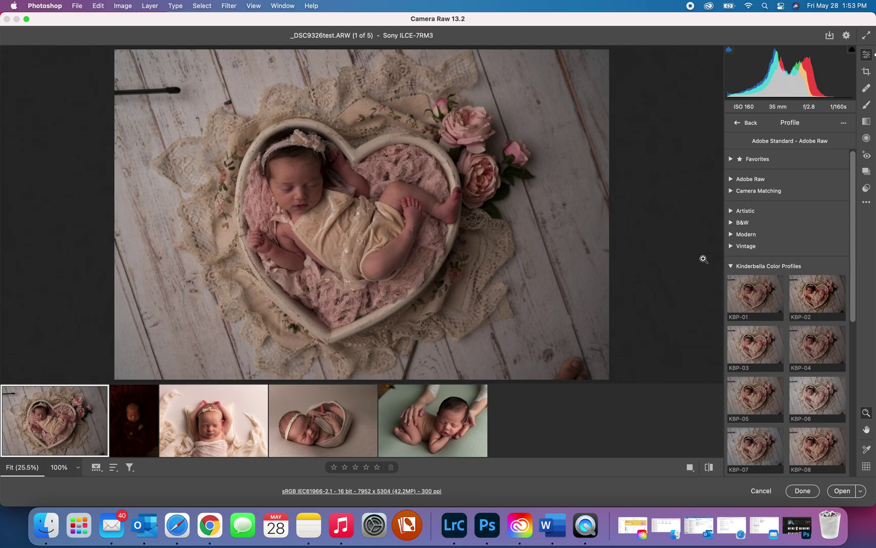
left_click(749, 358)
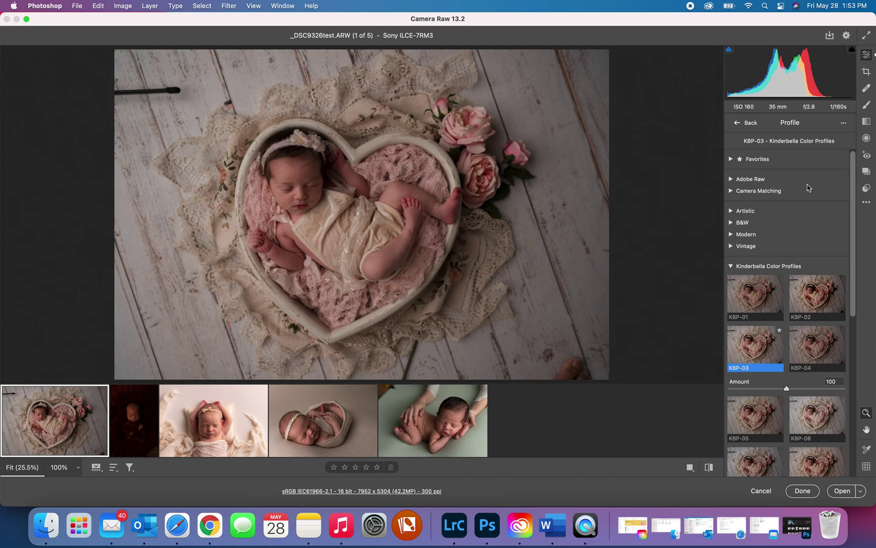
left_click(738, 124)
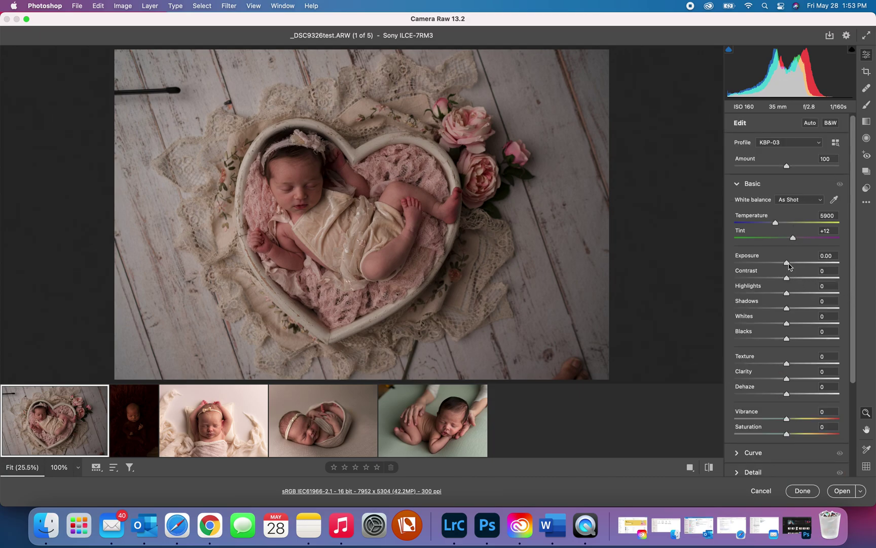
Step: Raise exposure to +0.40 with Temperature 5700 and Tint +8, and compare before/after side by side
left_click_drag(789, 264, 771, 223)
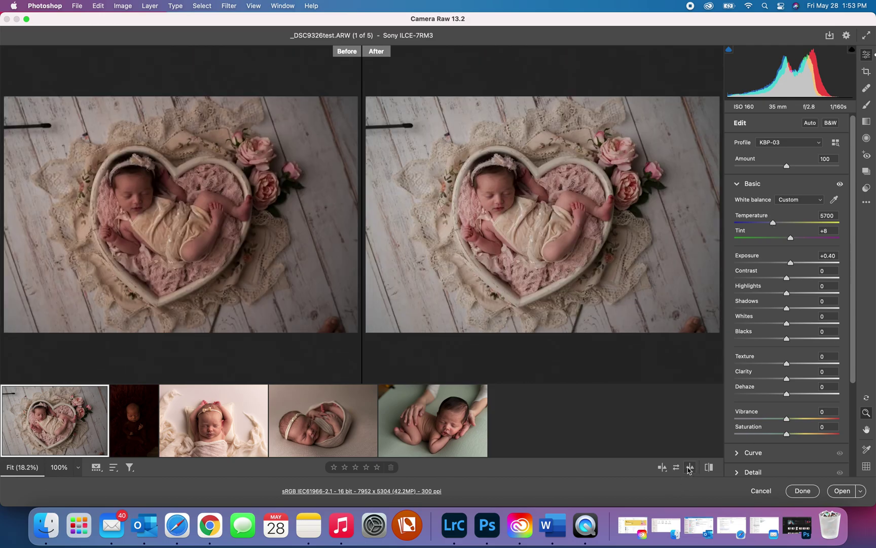
left_click(689, 467)
Step: Switch briefly to Adobe Standard, reapply Kinderbella KBP-03, and raise exposure to +0.50
left_click(820, 144)
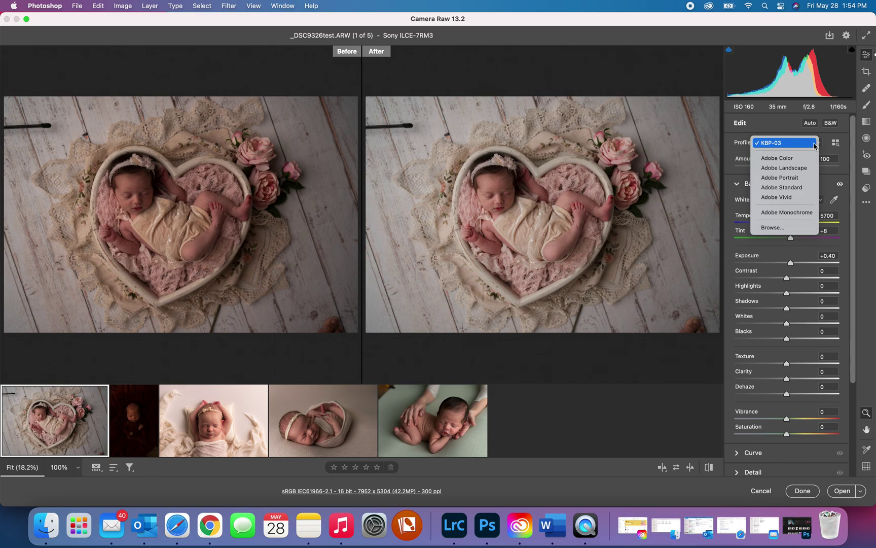
left_click(808, 191)
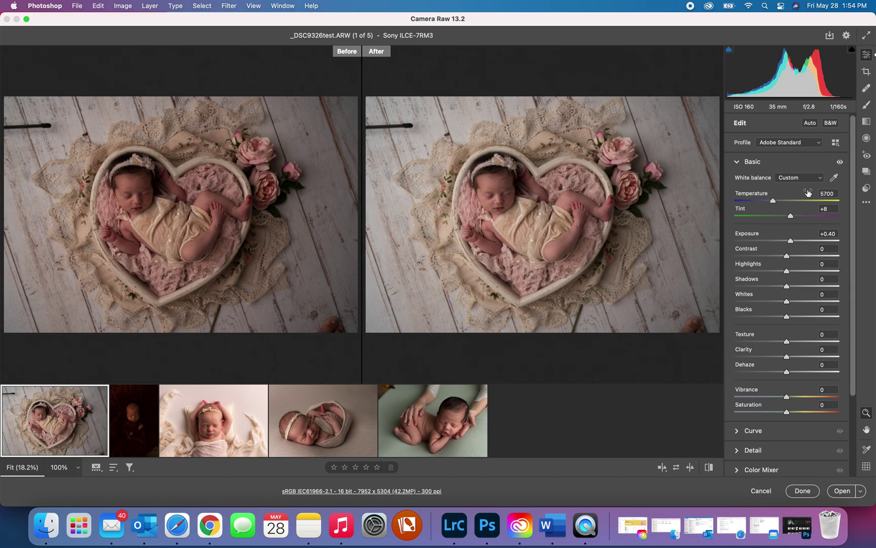
left_click(836, 142)
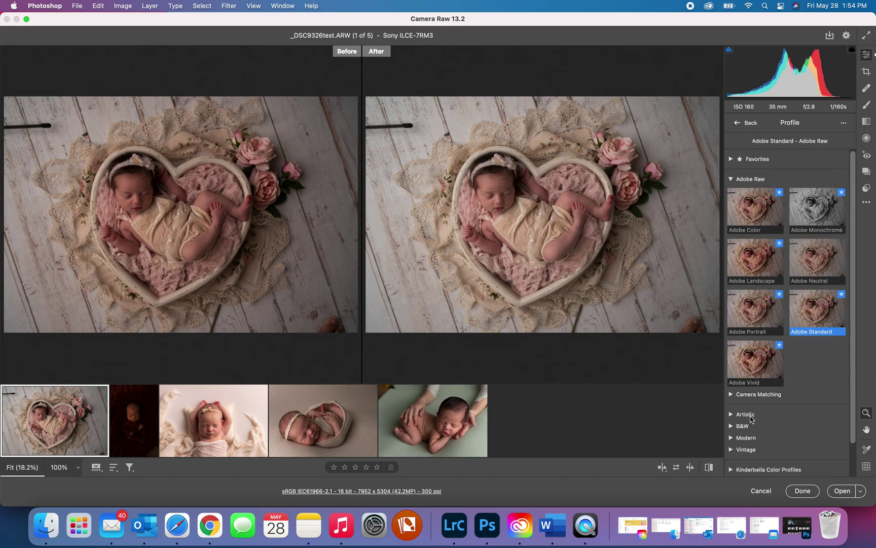
scroll(731, 416, "down", 2)
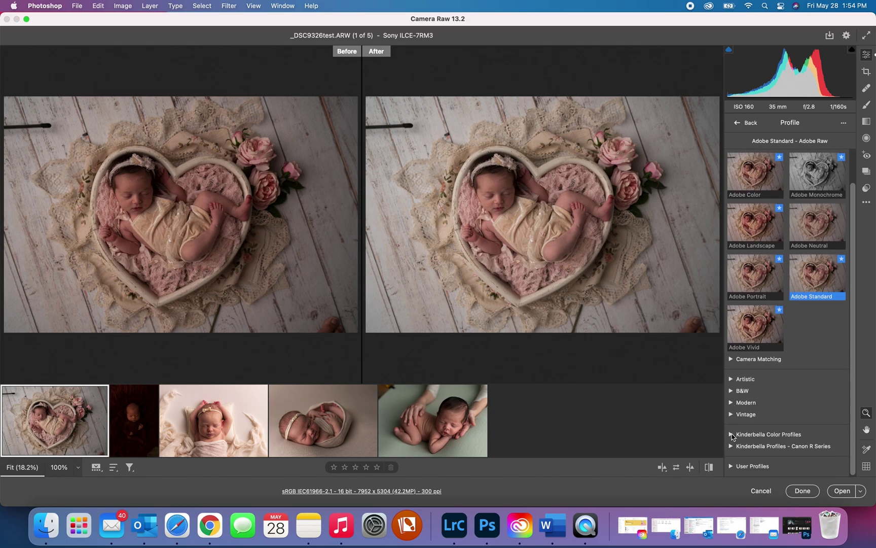
left_click(734, 433)
left_click(747, 363)
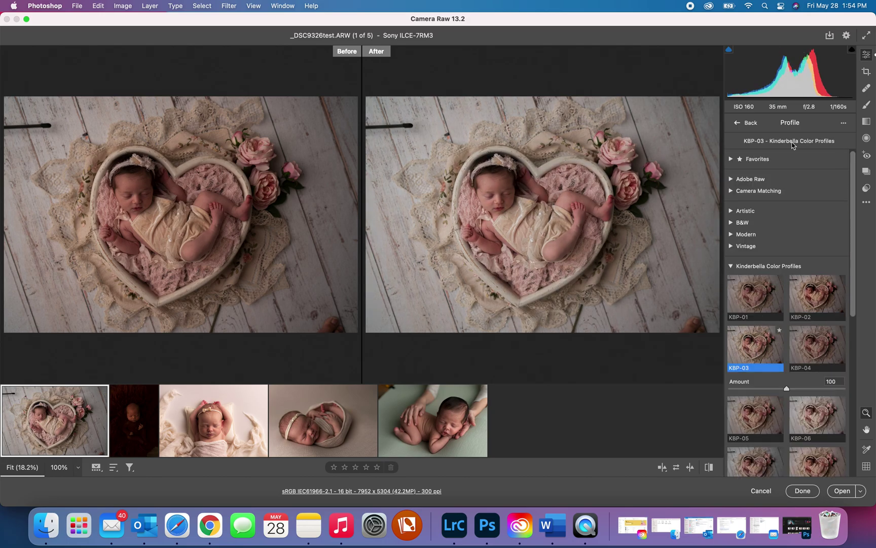
left_click(740, 124)
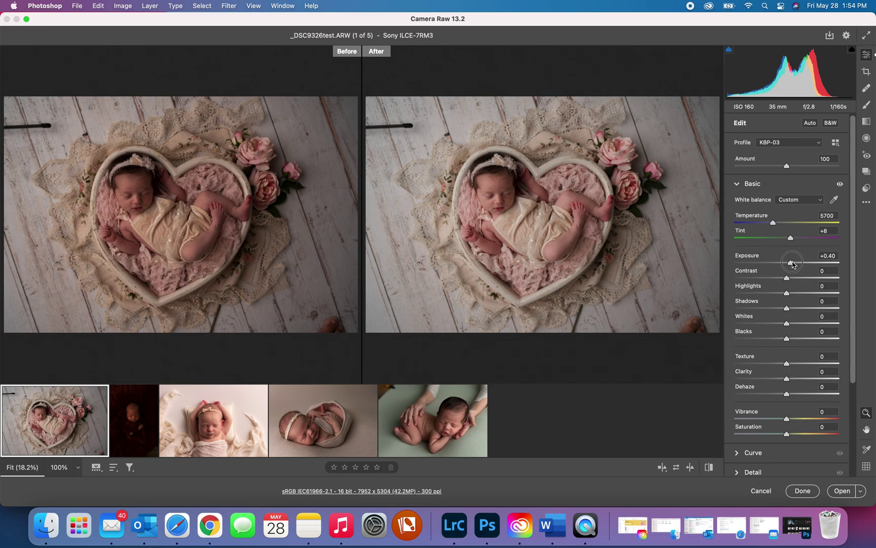
left_click_drag(790, 262, 794, 264)
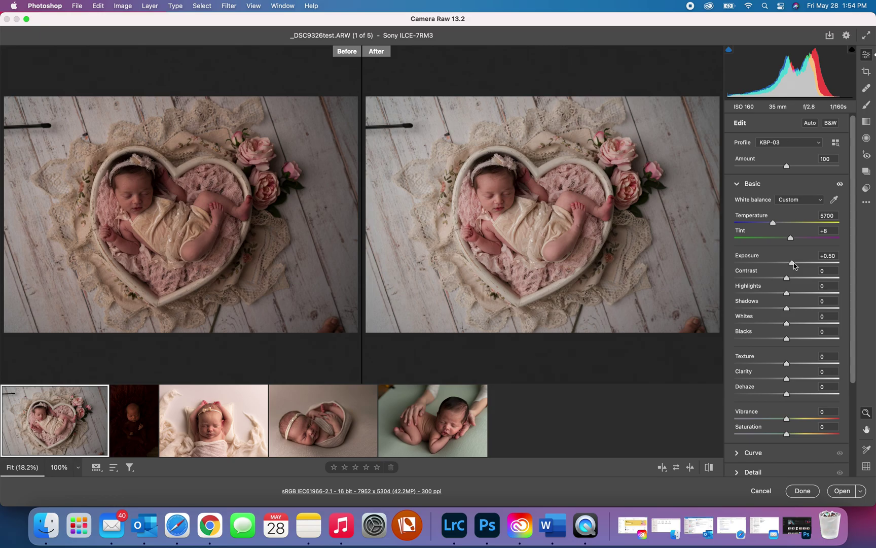
mouse_move(208, 413)
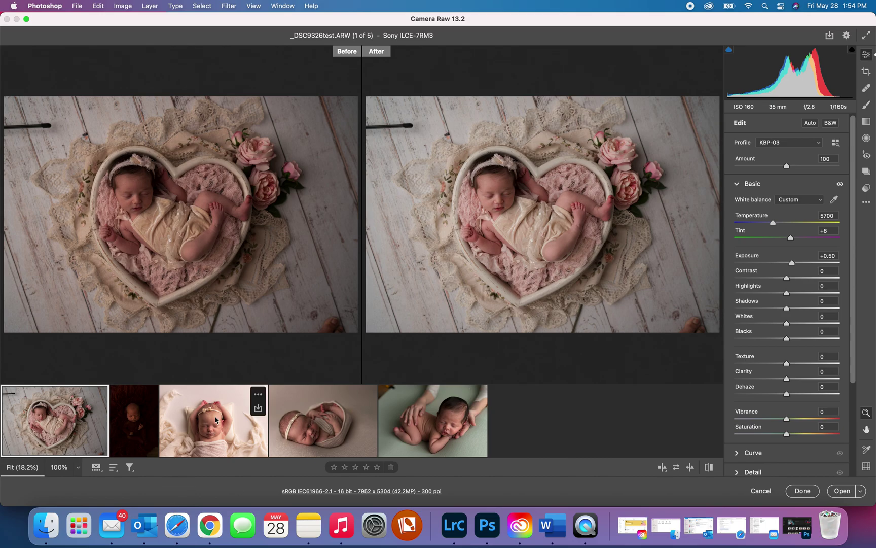
Step: Apply the KBP-03 profile to the arms-up newborn photo in Lightroom Classic
left_click(456, 533)
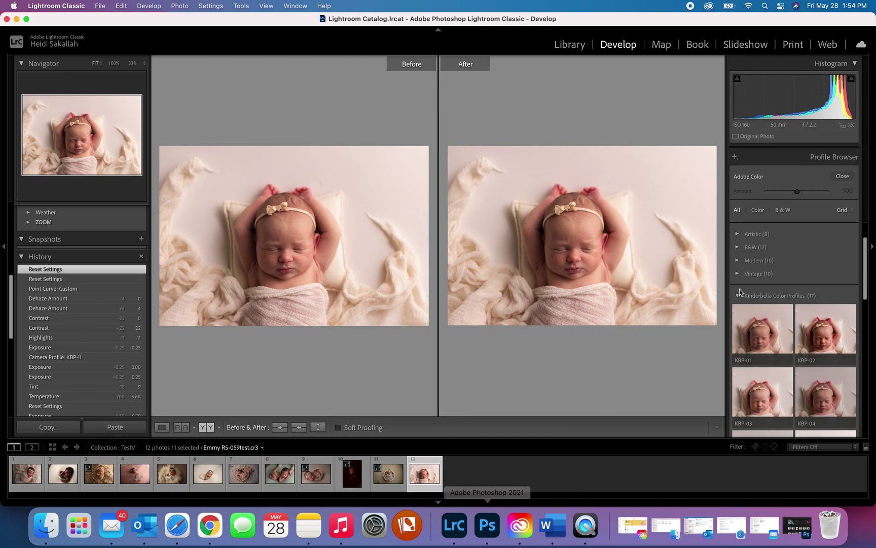
scroll(812, 276, "down", 2)
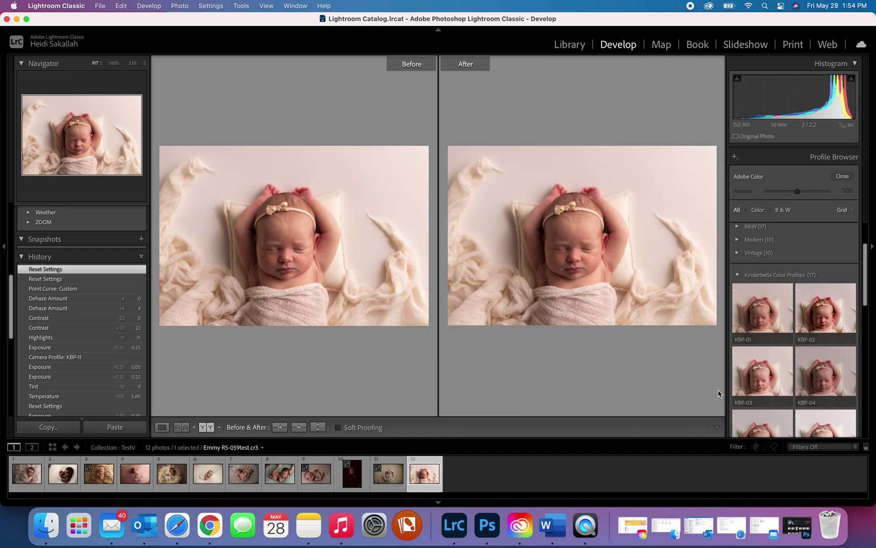
left_click(757, 382)
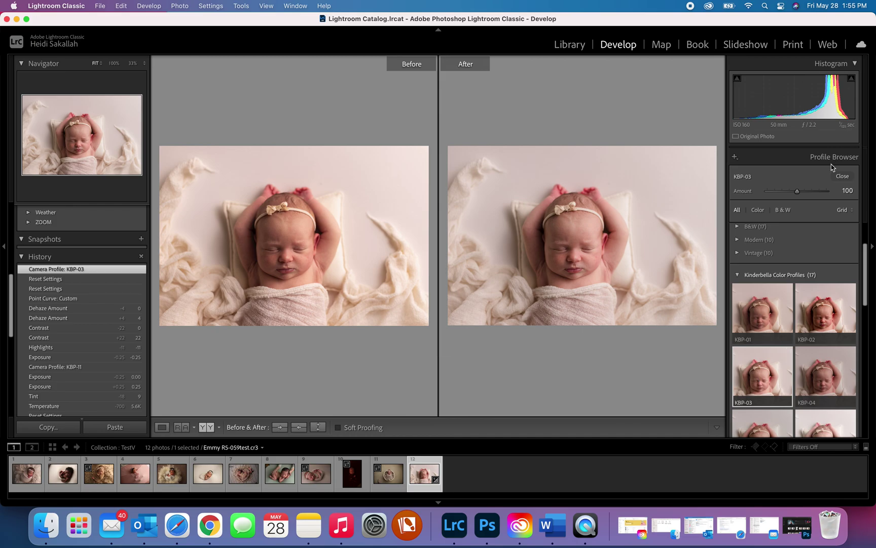
left_click(840, 177)
Step: Set white balance to Temp 5,600 and Tint +9
left_click(841, 243)
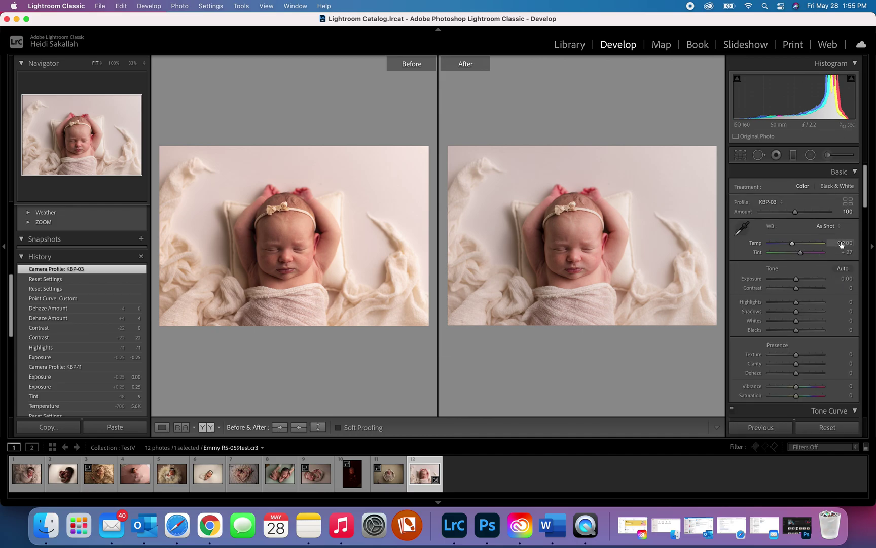
type("5600")
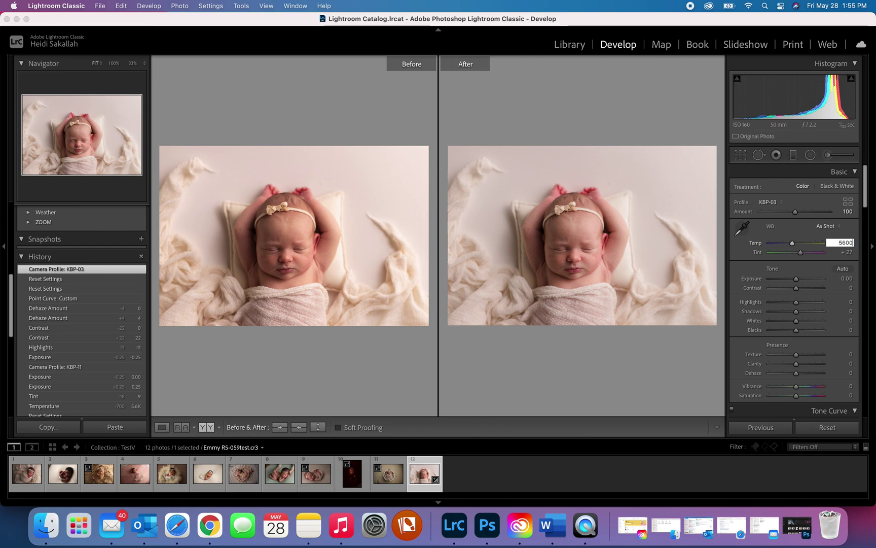
key("Return")
left_click_drag(804, 254, 797, 280)
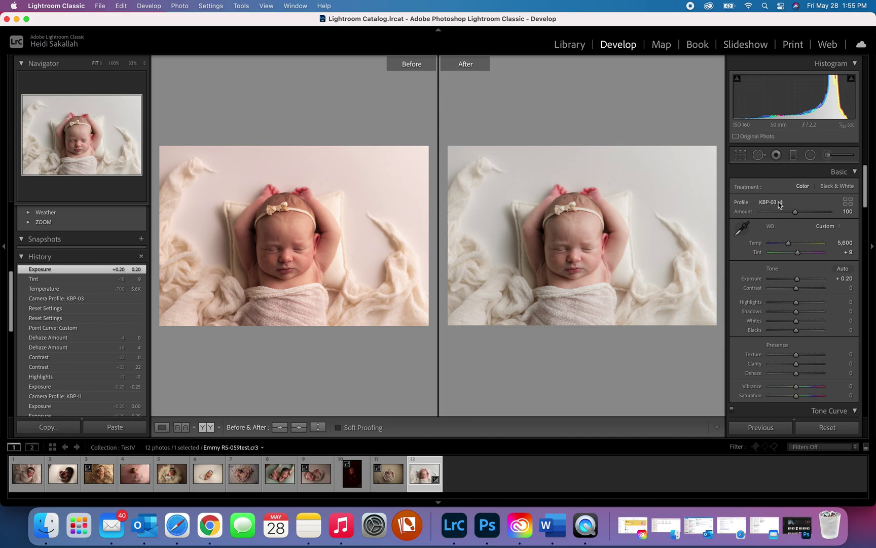
left_click(855, 203)
scroll(791, 330, "down", 10)
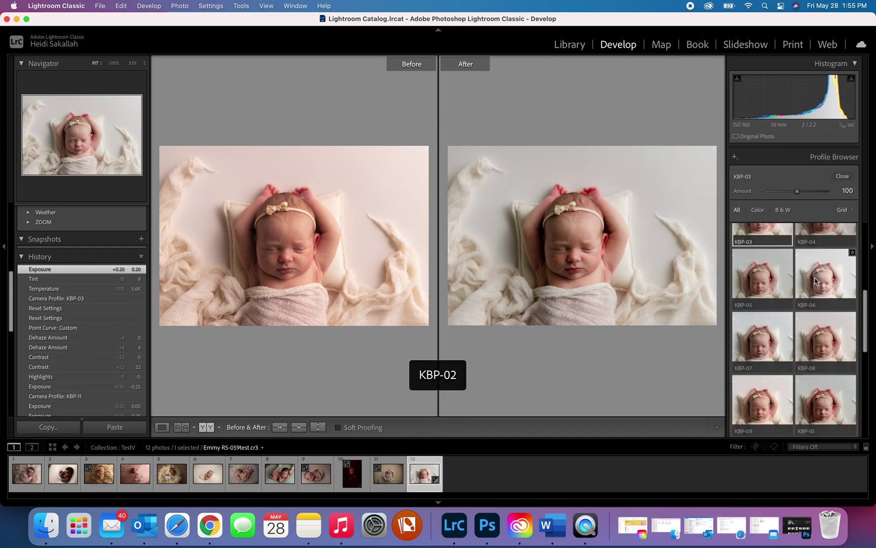
Step: Change the arms-up photo to the KBP-11 profile and reset Exposure to 0.00
left_click(763, 361)
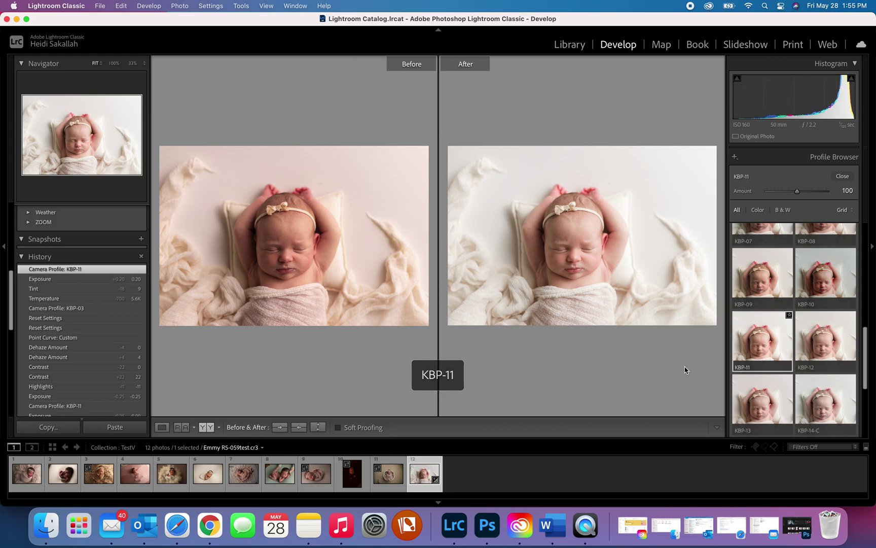
left_click(843, 176)
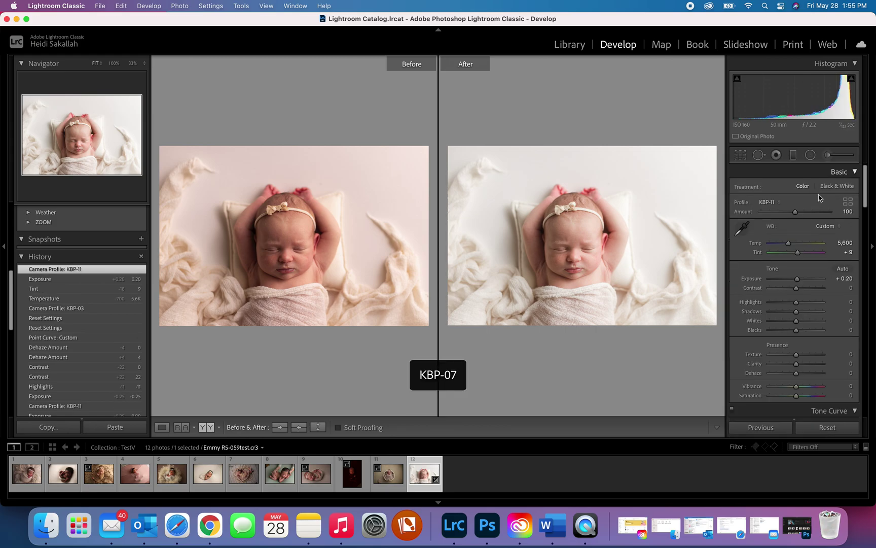
double_click(799, 280)
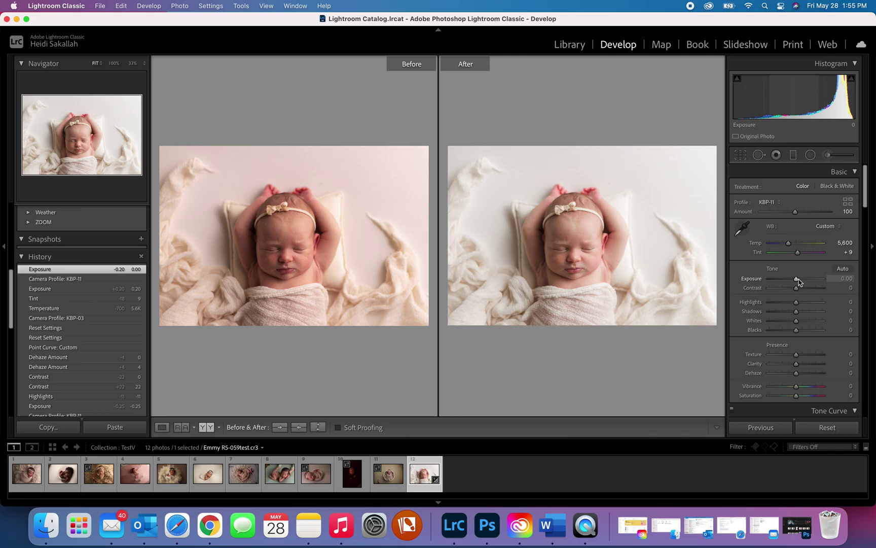
scroll(855, 300, "down", 10)
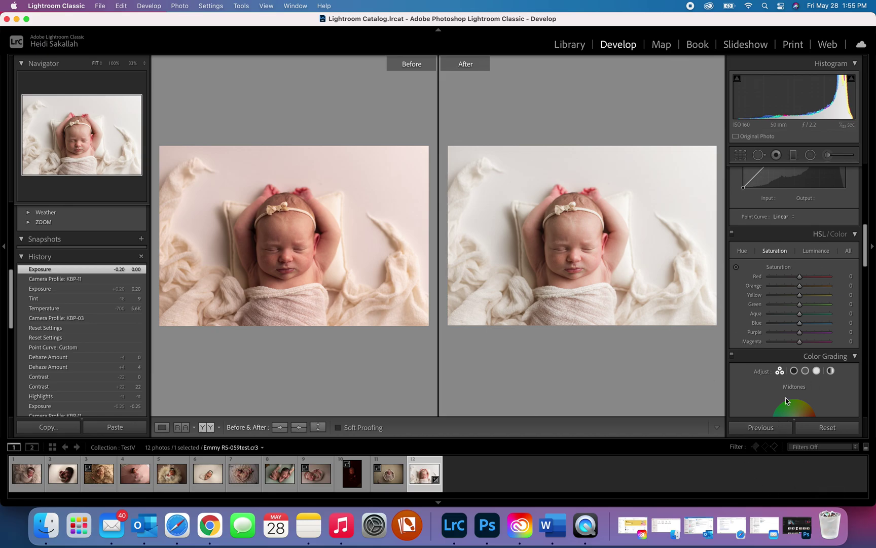
scroll(772, 377, "up", 10)
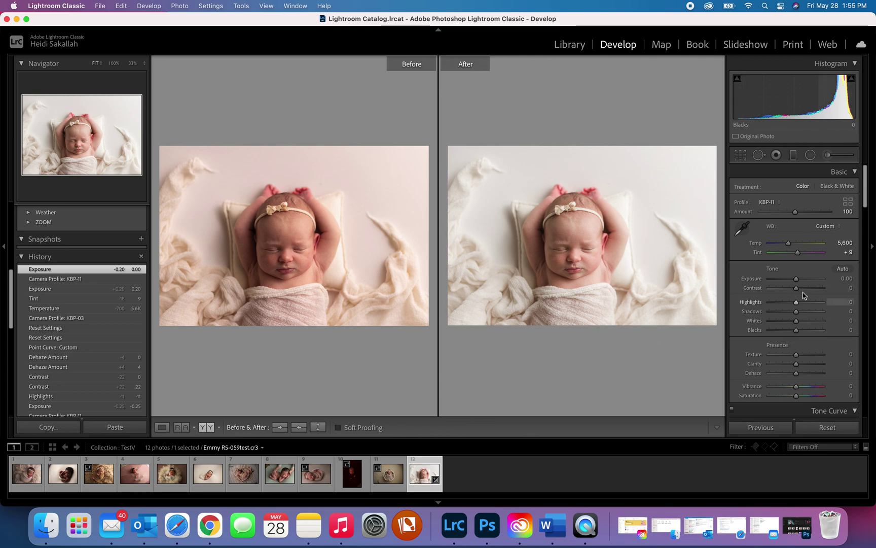
Step: Lower Highlights to -26 and Whites to -11
mouse_move(797, 292)
left_mouse_down()
mouse_move(789, 306)
mouse_move(800, 290)
left_mouse_up()
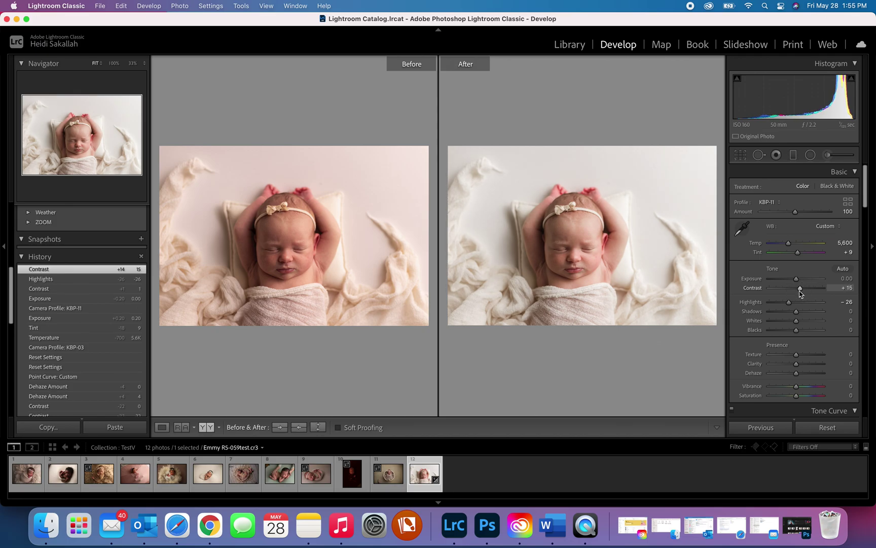
scroll(799, 330, "down", 1)
scroll(800, 332, "down", 5)
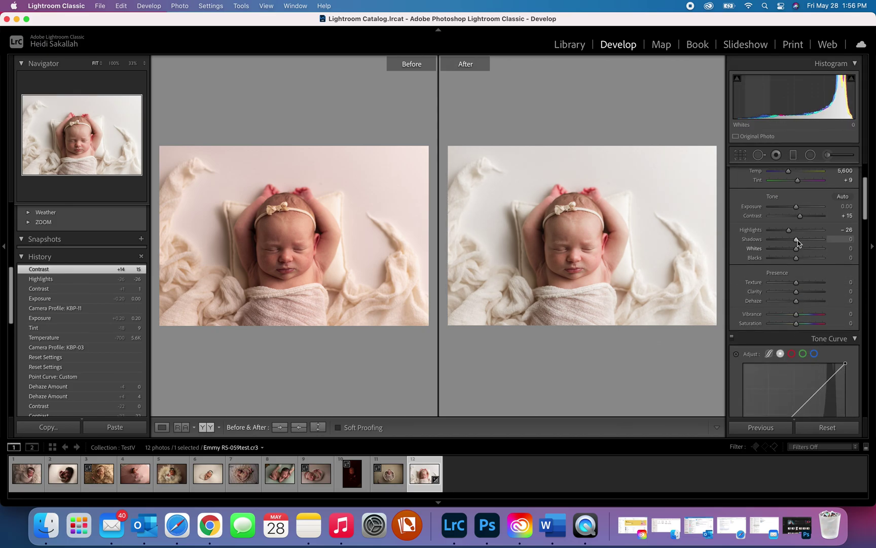
left_click_drag(796, 249, 792, 249)
scroll(794, 303, "down", 3)
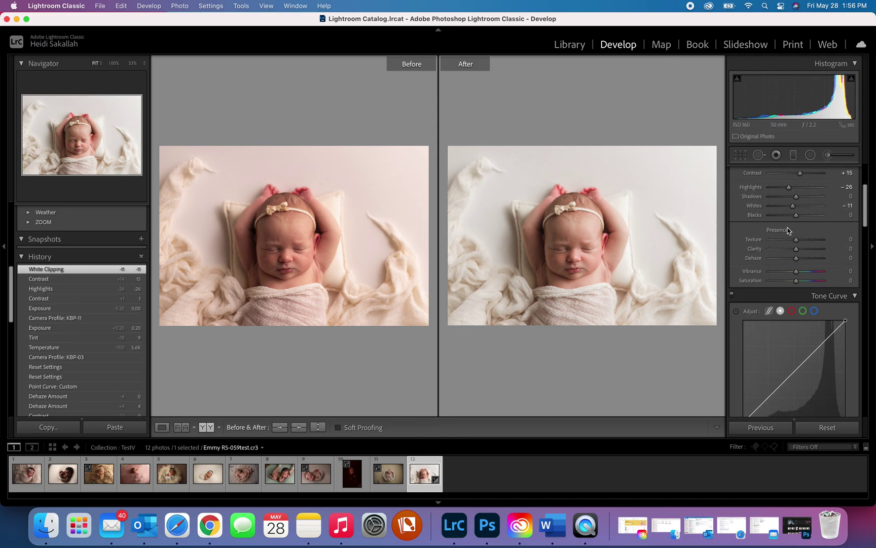
Step: Reset Contrast to 0 and add Dehaze of +12
double_click(800, 178)
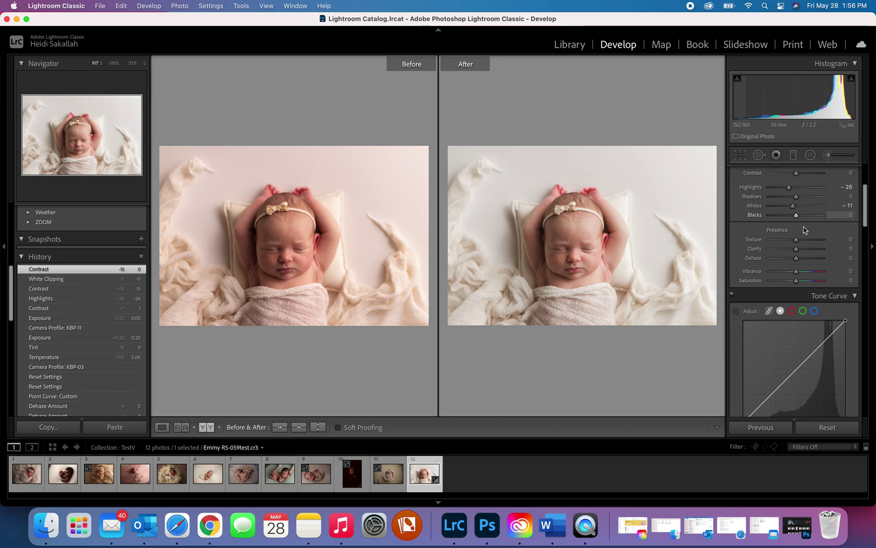
left_click(797, 259)
left_click_drag(797, 262, 800, 260)
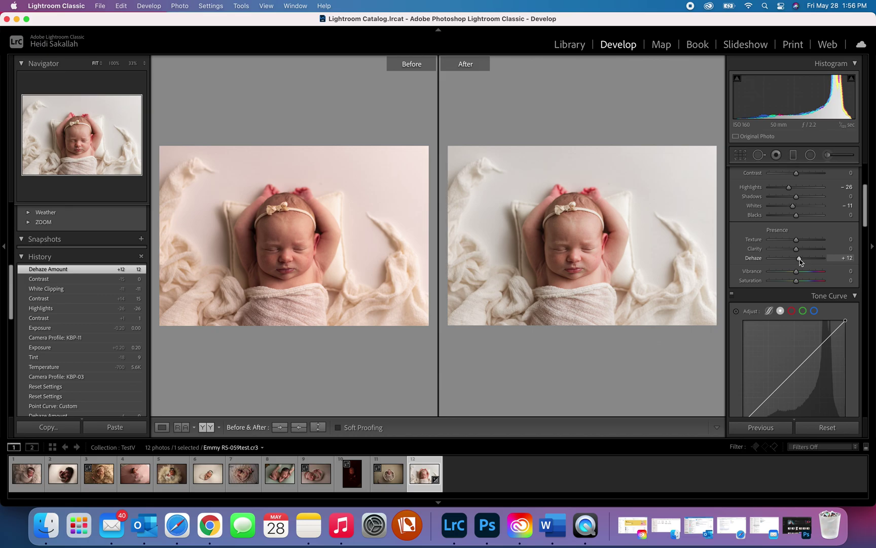
scroll(801, 261, "up", 5)
Step: Apply the KBP-02 profile to the arms-up newborn photo
left_click(847, 205)
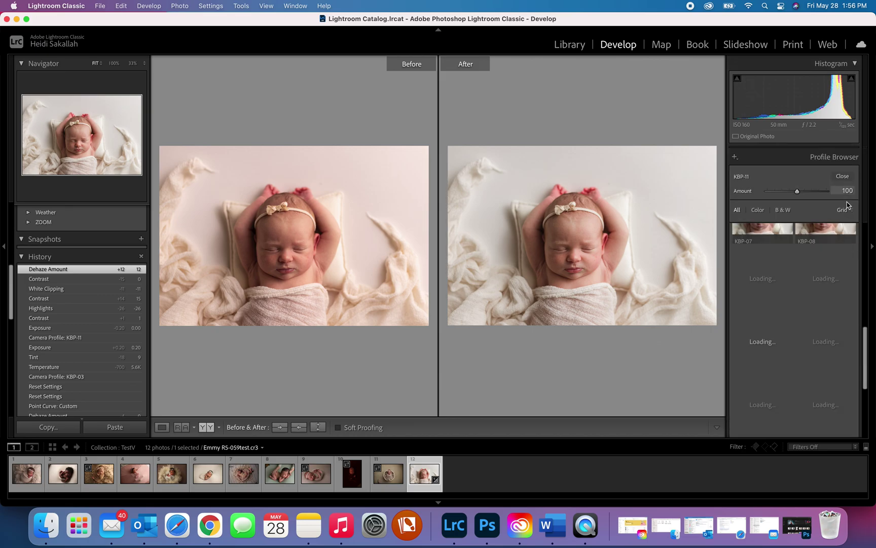
scroll(828, 285, "up", 2)
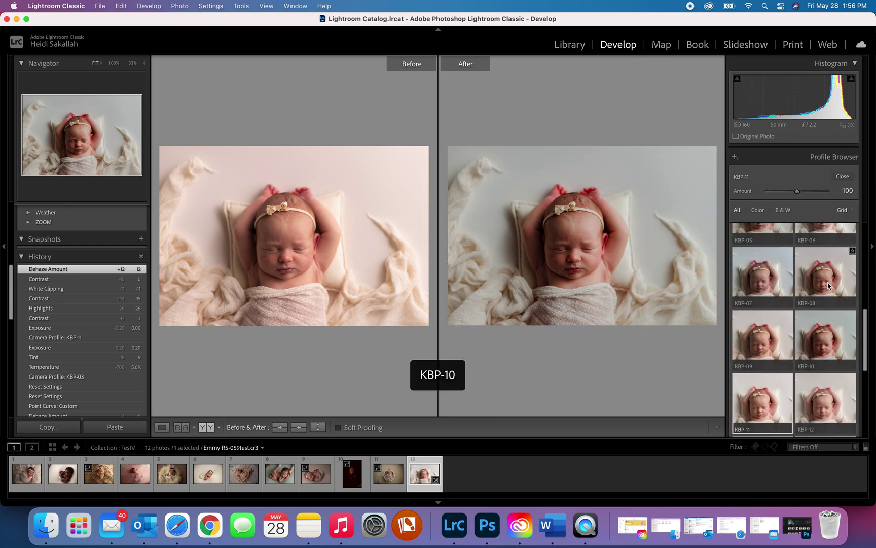
scroll(828, 286, "up", 5)
left_click(825, 267)
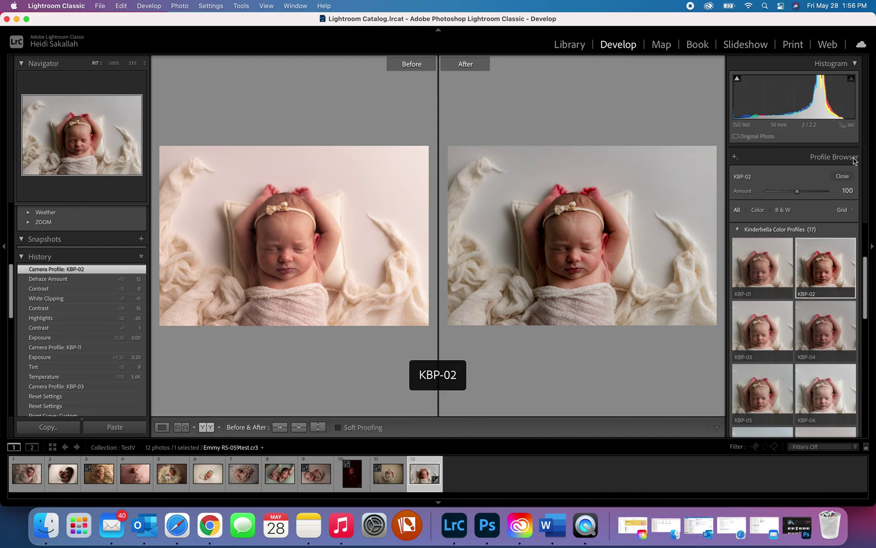
left_click(843, 176)
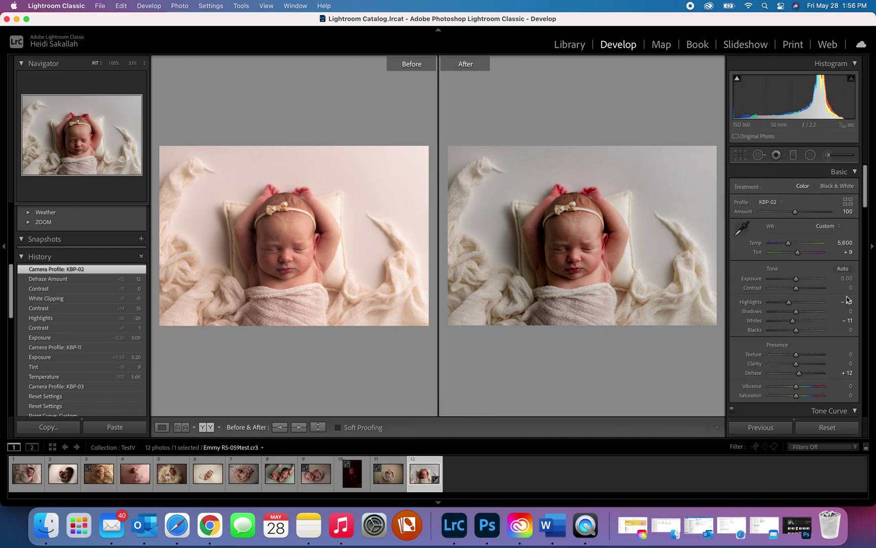
Step: Raise Exposure to +0.40 and set Dehaze to -10, checking the baby's face at 1:1
left_click_drag(796, 279, 799, 283)
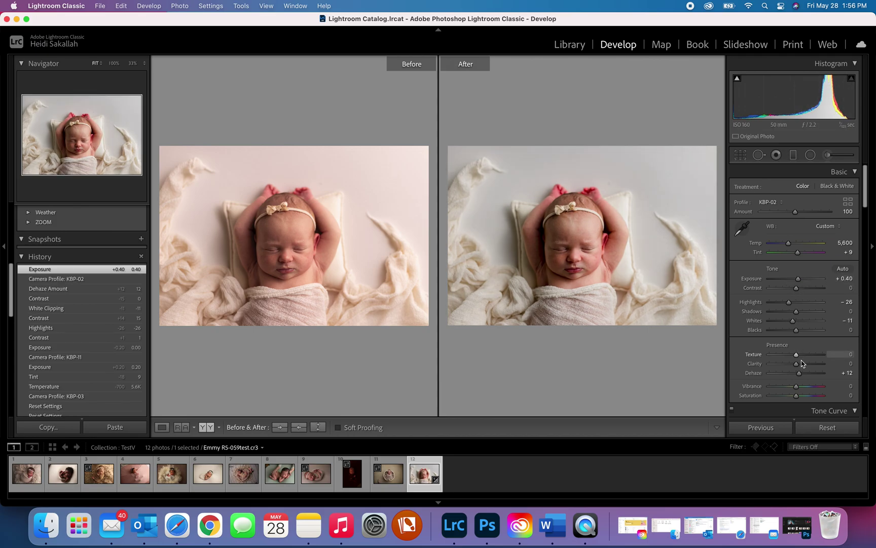
left_click_drag(796, 375, 794, 379)
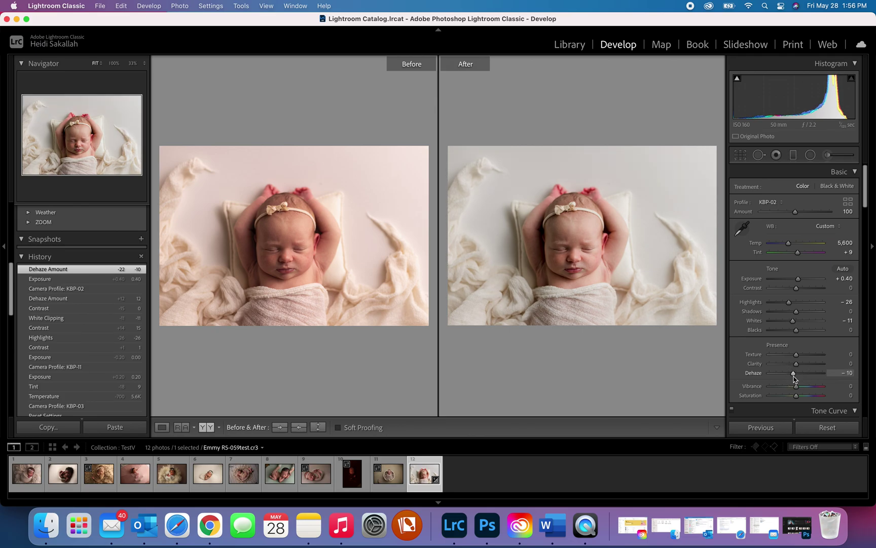
left_click(554, 257)
left_click(623, 257)
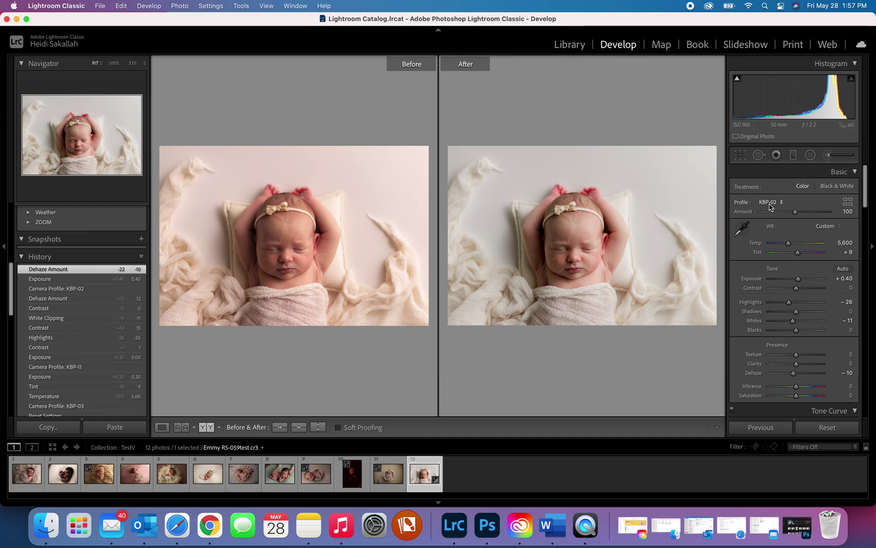
Step: Select the swaddled baby (filmstrip photo 9), set Exposure to +0.25 and apply KBP-02
left_click(323, 480)
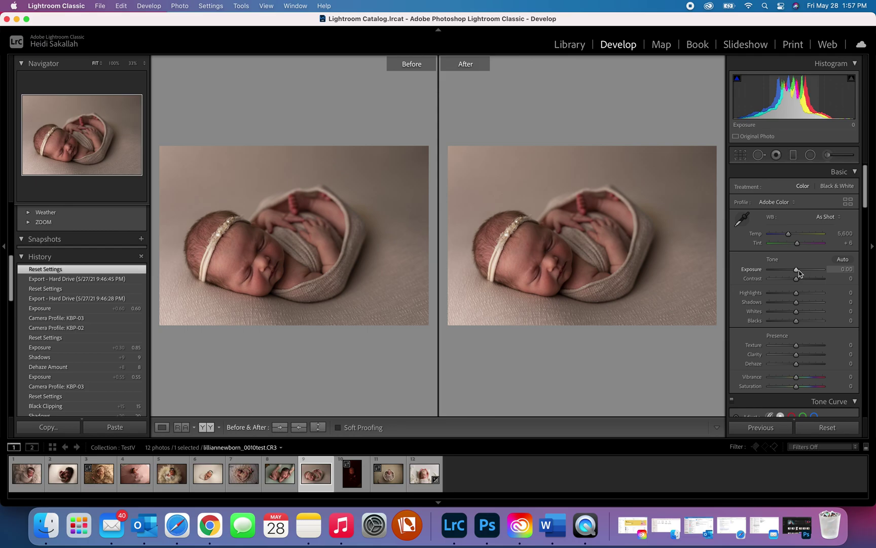
left_click_drag(799, 273, 799, 274)
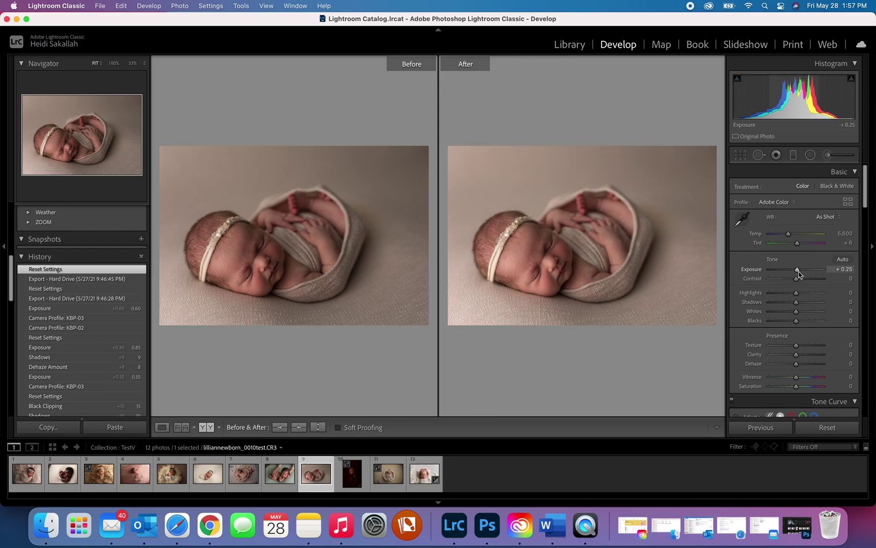
left_click(848, 202)
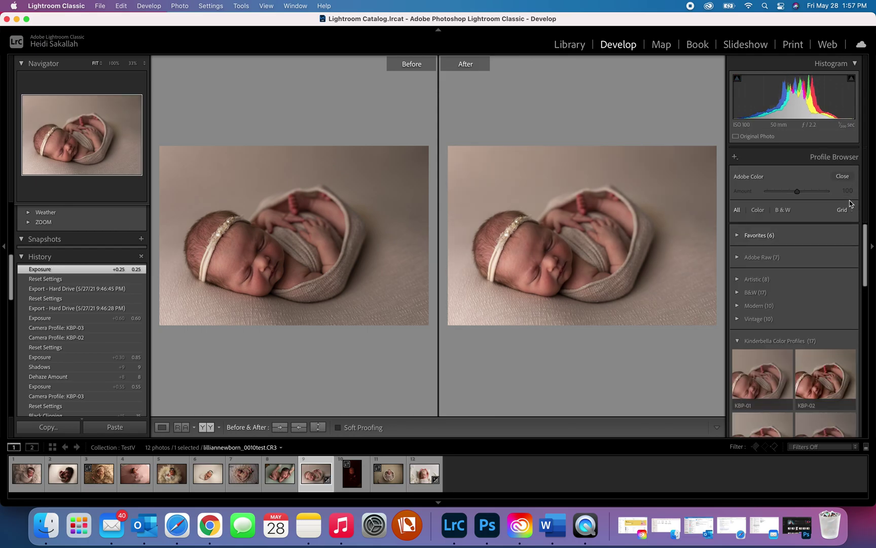
scroll(852, 307, "down", 2)
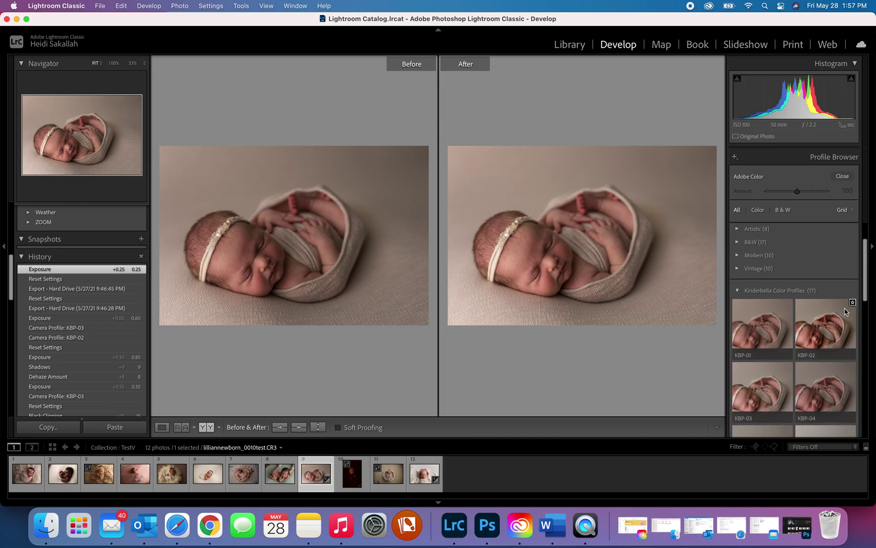
left_click(833, 321)
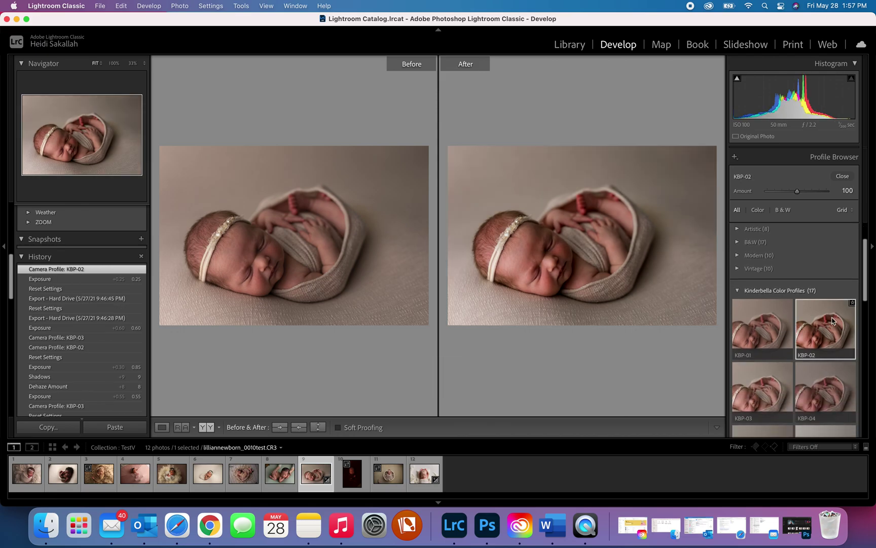
left_click(844, 176)
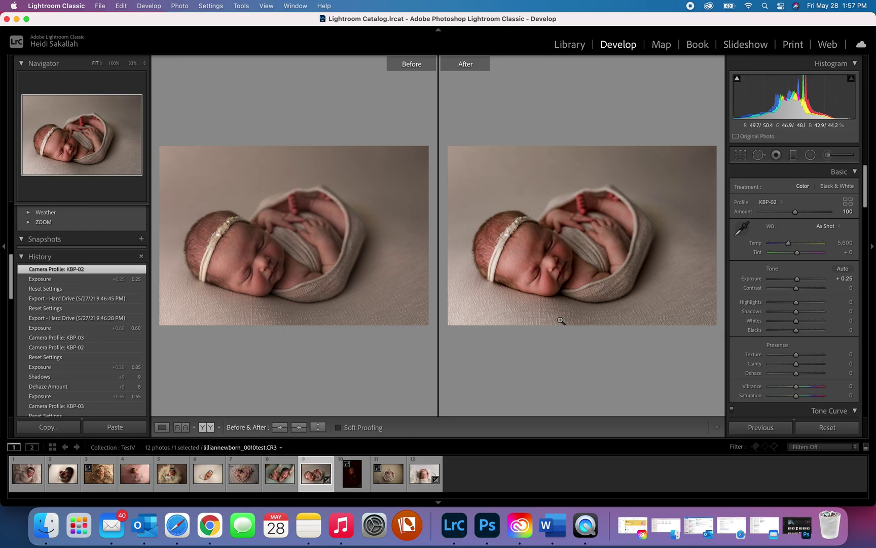
Step: Raise Exposure to +0.40 and Blacks to +13, then start lowering Dehaze, checking the face at 100%
left_click(543, 279)
left_click(544, 279)
left_click_drag(797, 281, 800, 283)
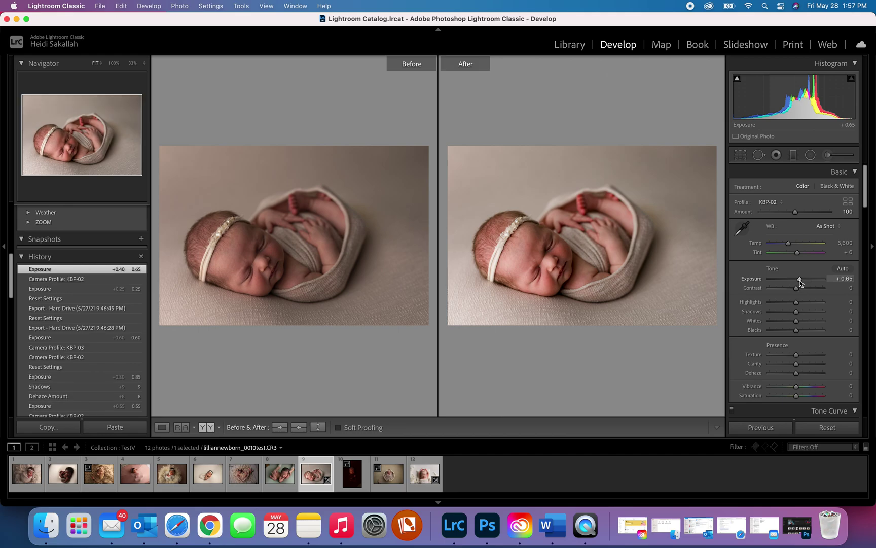
left_click(554, 274)
left_click(553, 274)
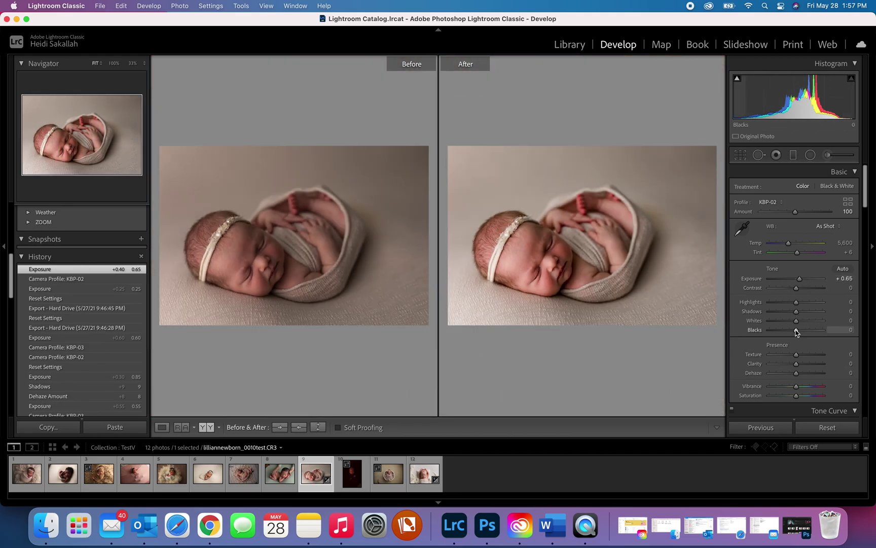
left_click_drag(800, 331, 801, 333)
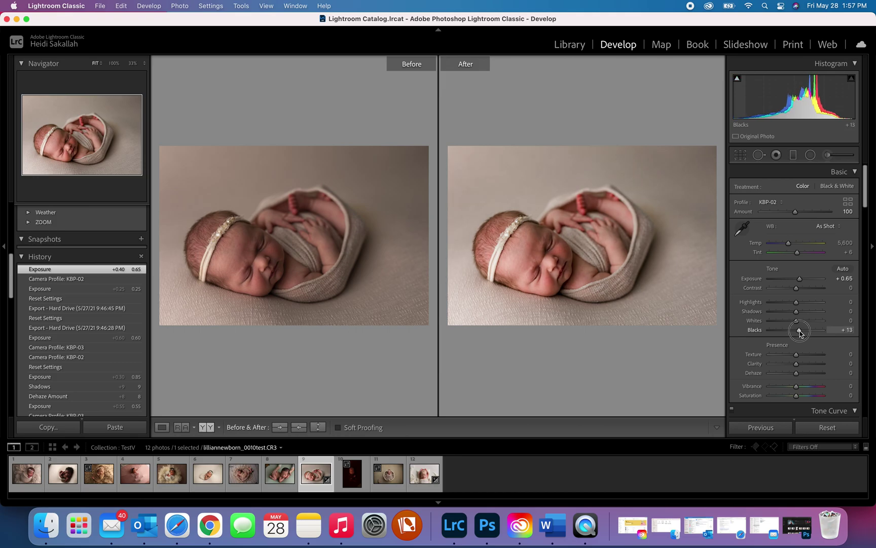
left_click_drag(800, 332, 800, 332)
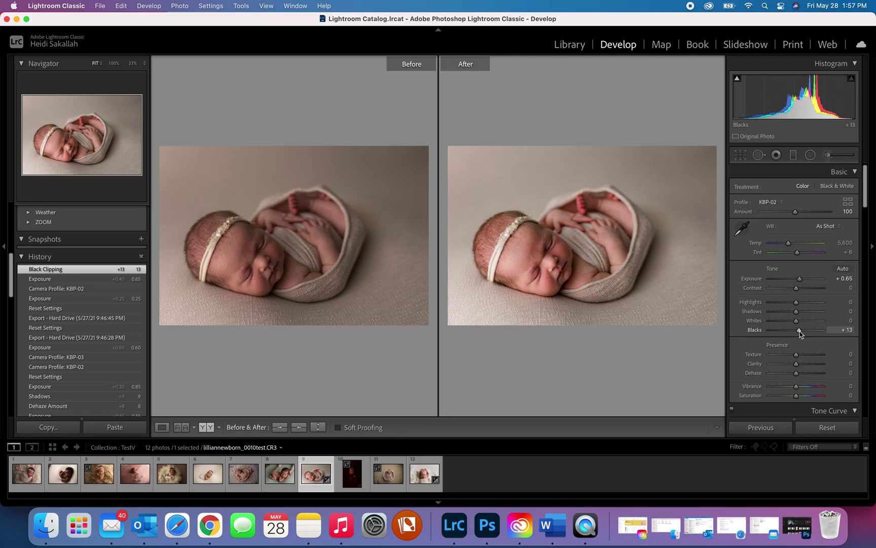
left_click_drag(796, 374, 793, 365)
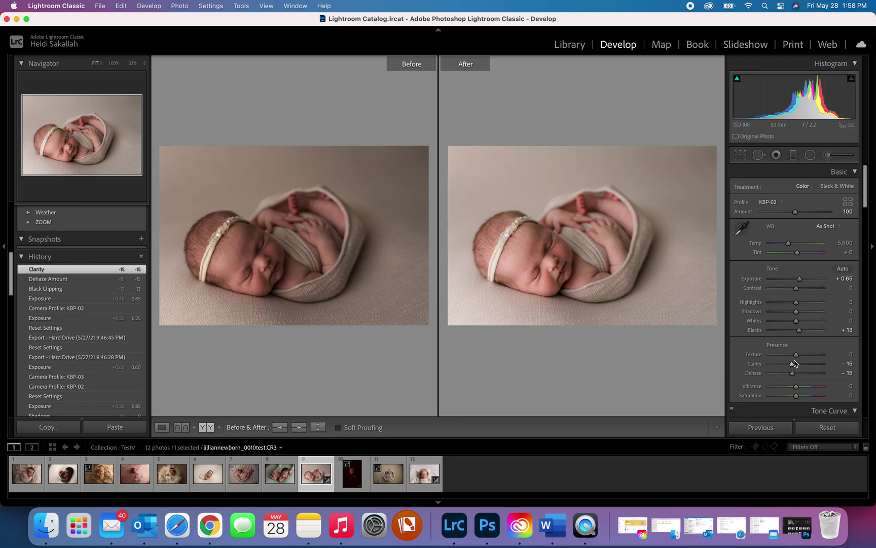
Step: Reset Clarity and lower it to −23 while inspecting the baby's face at 100%
left_click(576, 278)
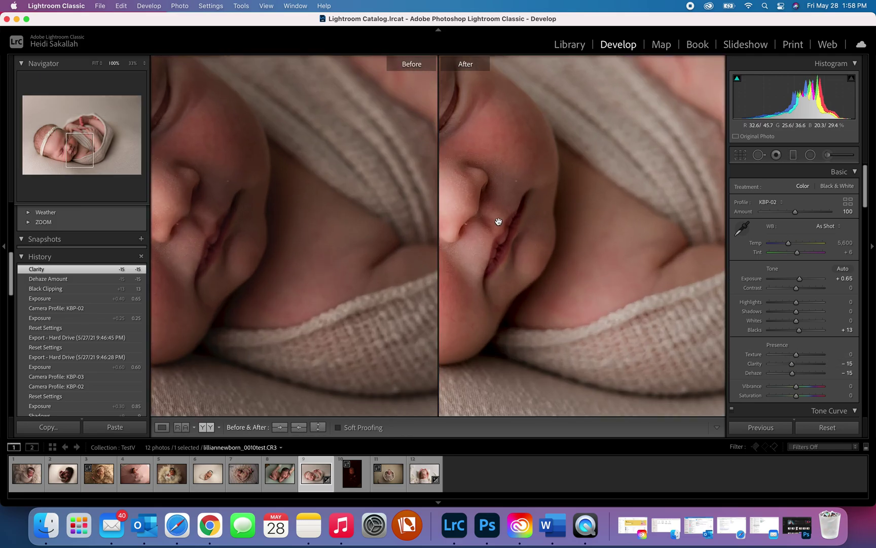
left_click_drag(499, 222, 645, 274)
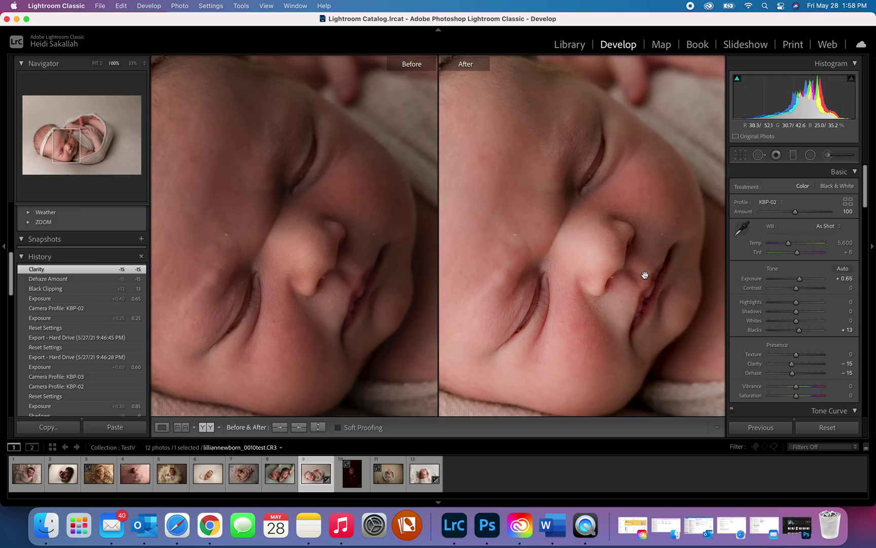
double_click(793, 365)
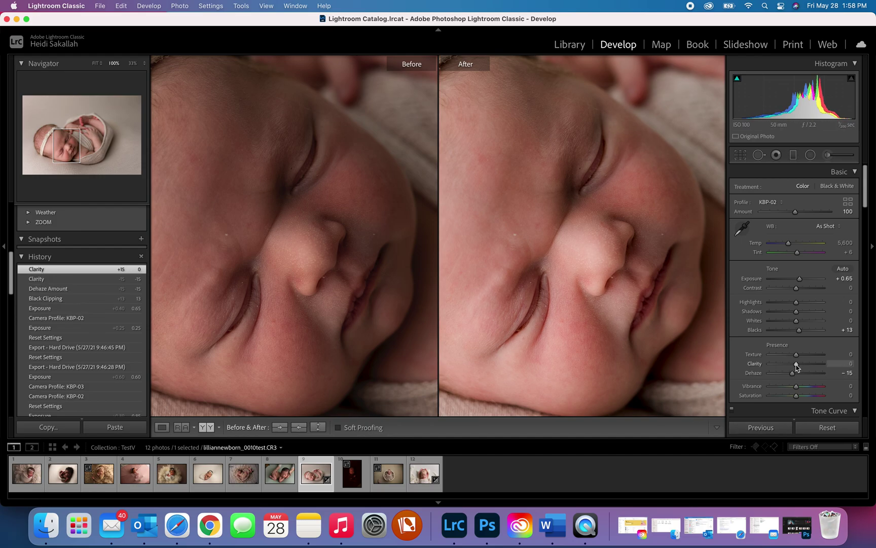
left_click_drag(794, 365, 790, 367)
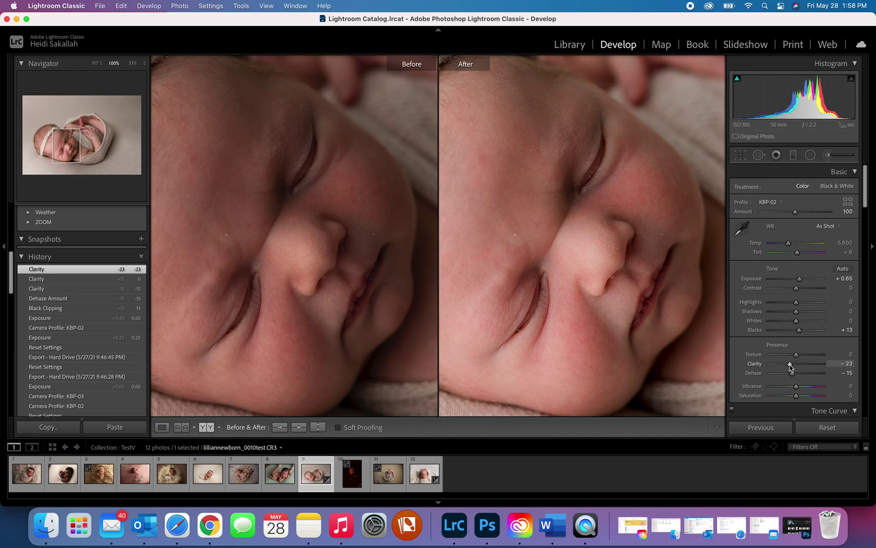
left_click(607, 239)
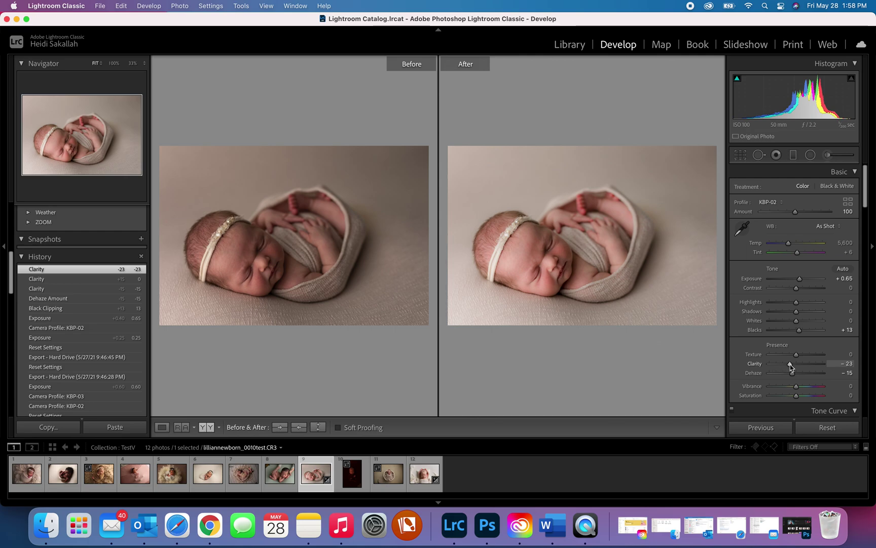
Step: Cycle through the Before/After comparison layouts, ending on side-by-side
left_click(208, 428)
left_click(209, 428)
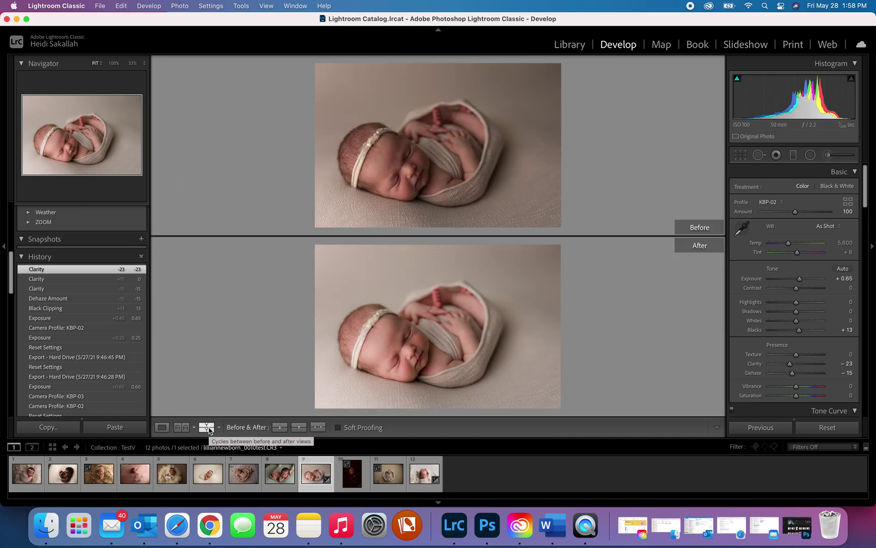
left_click(208, 428)
left_click(208, 428)
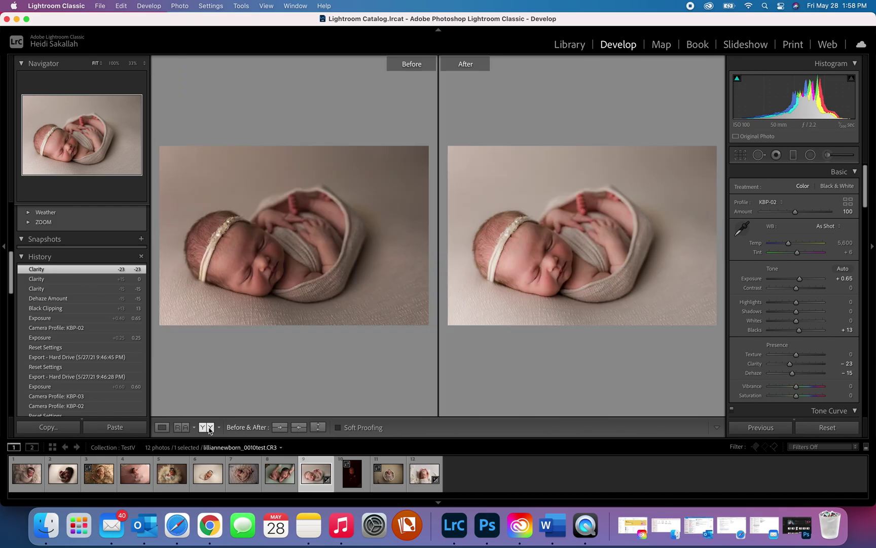
Step: Reset all edits, apply the KBP-03 profile, set Exposure to +0.45 and Dehaze to +5
left_click(846, 430)
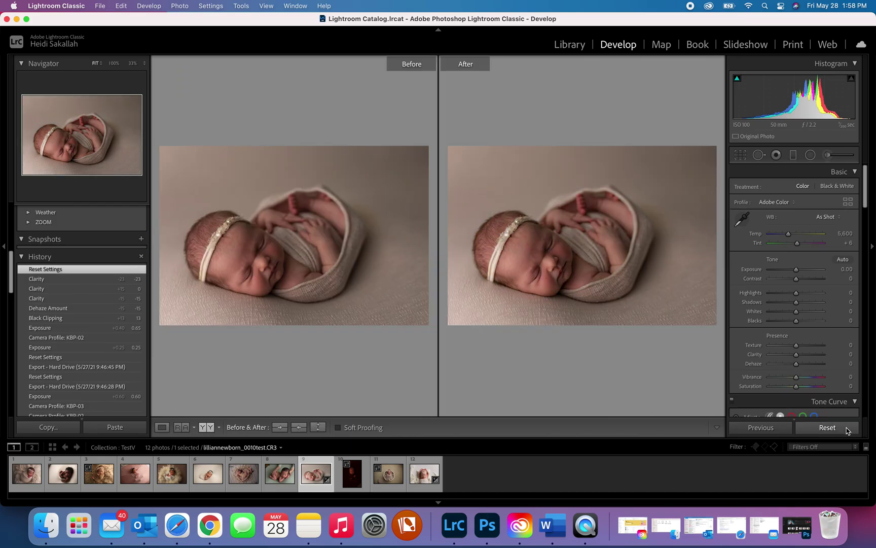
left_click(848, 201)
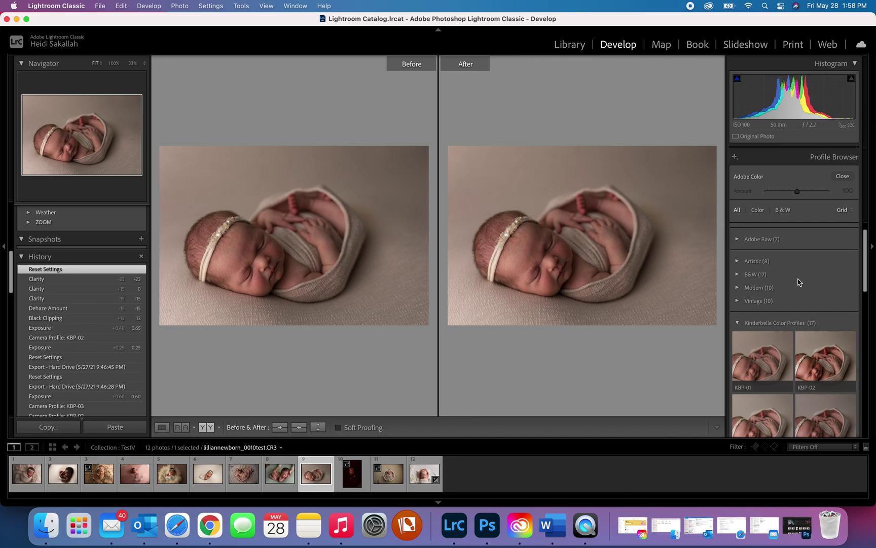
left_click(788, 401)
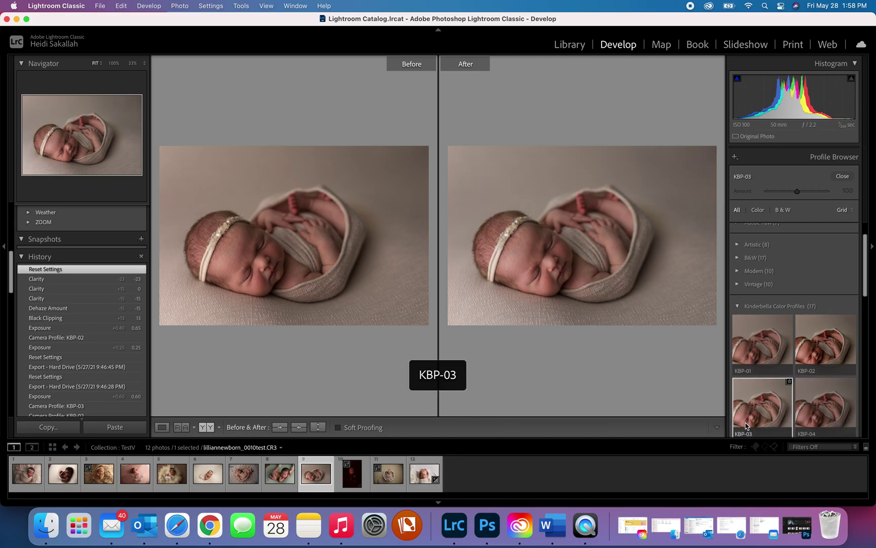
left_click(855, 177)
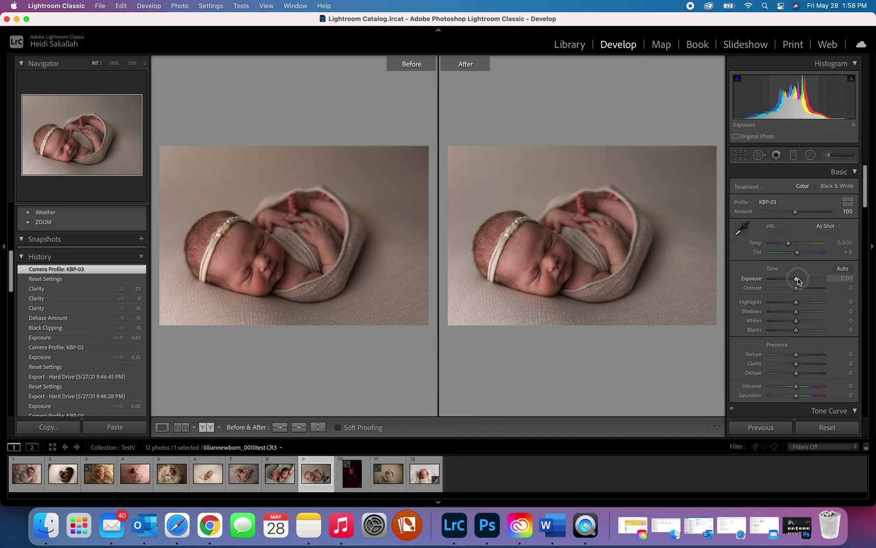
left_click_drag(798, 280, 800, 282)
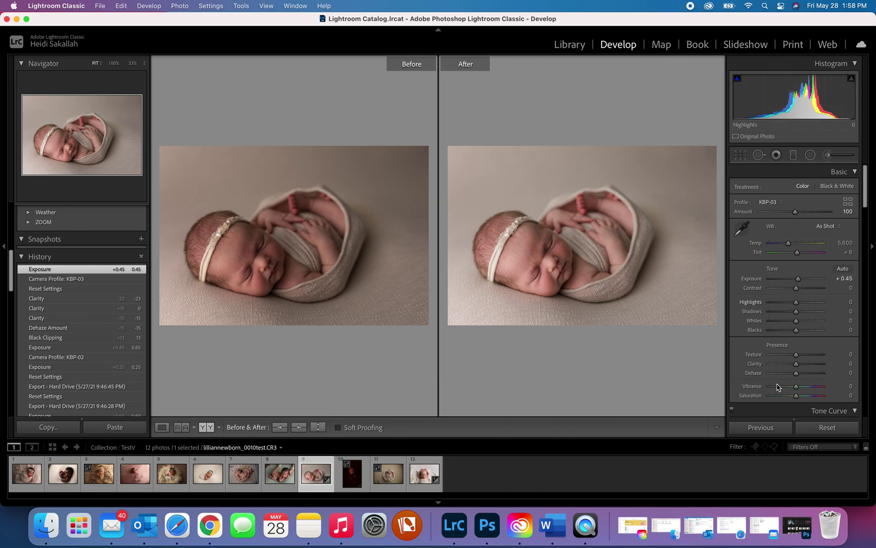
left_click_drag(795, 376, 798, 375)
double_click(798, 377)
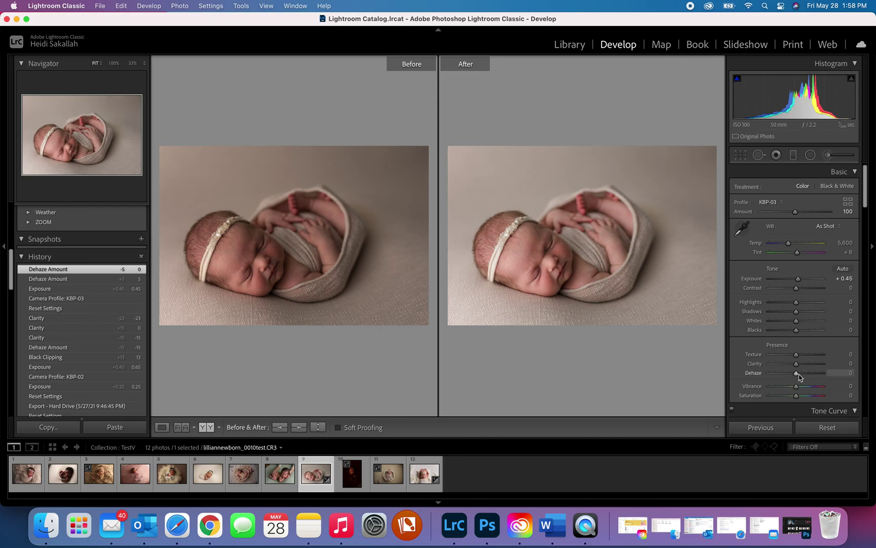
left_click_drag(796, 397, 799, 402)
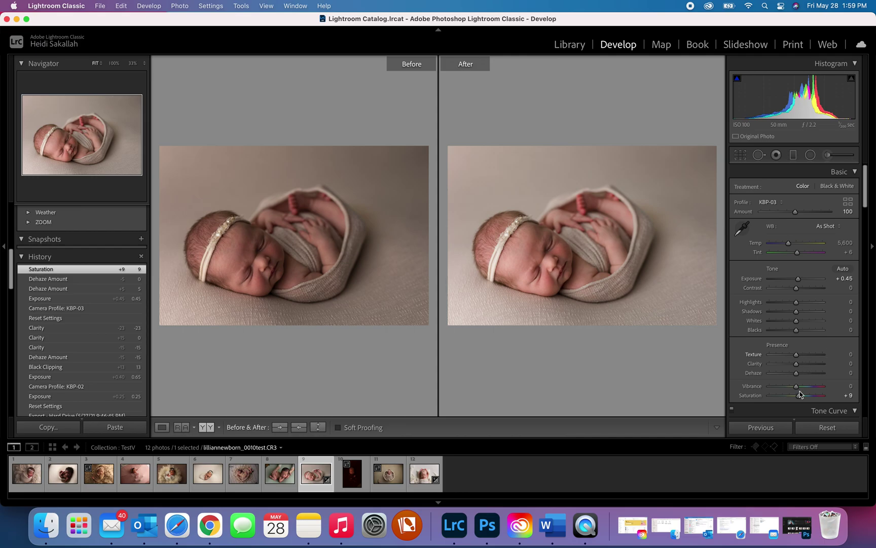
double_click(800, 396)
left_click_drag(798, 279, 797, 279)
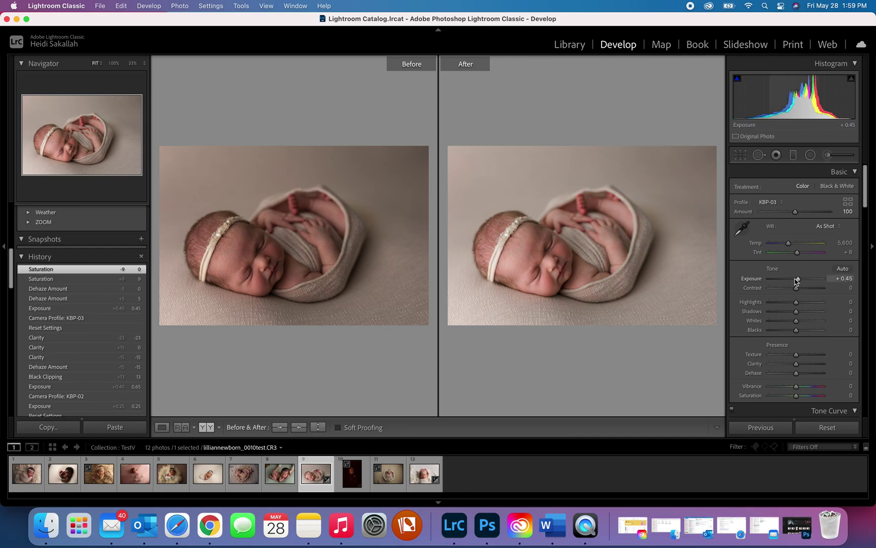
double_click(796, 278)
scroll(795, 331, "down", 15)
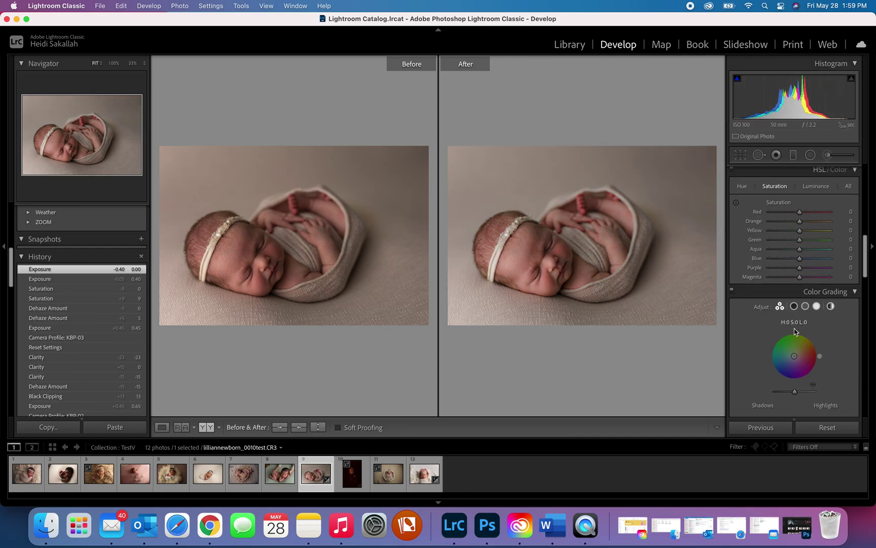
scroll(794, 331, "down", 15)
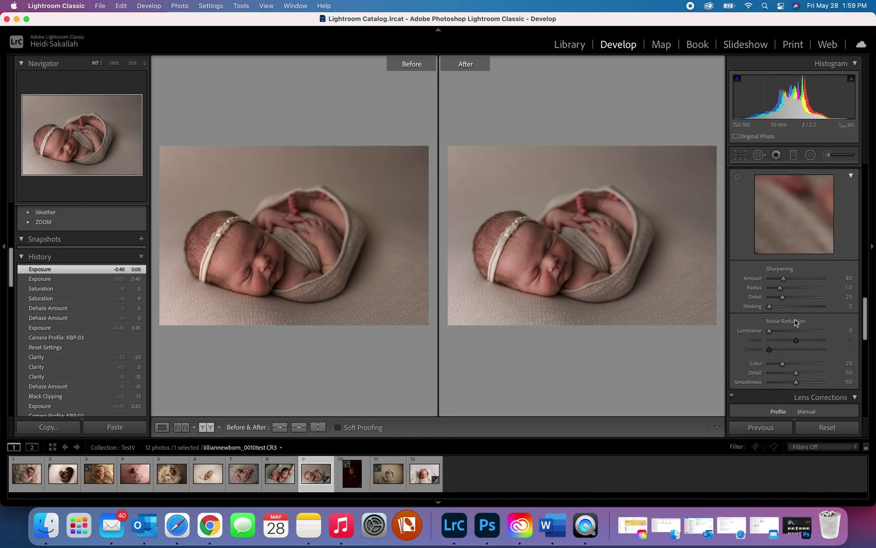
scroll(795, 322, "up", 20)
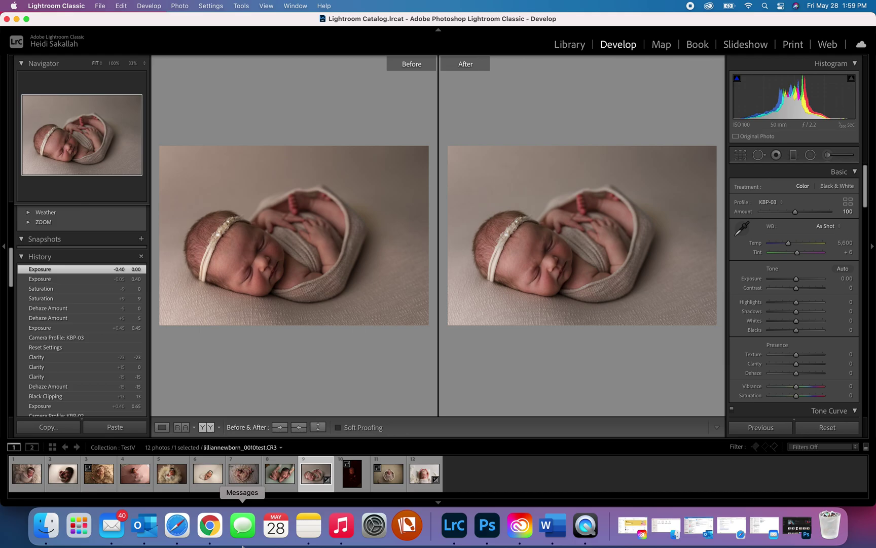
Step: Reset filmstrip photo 8 and apply KBP-06 after trying KBP-03, KBP-05 and KBP-02
left_click(278, 479)
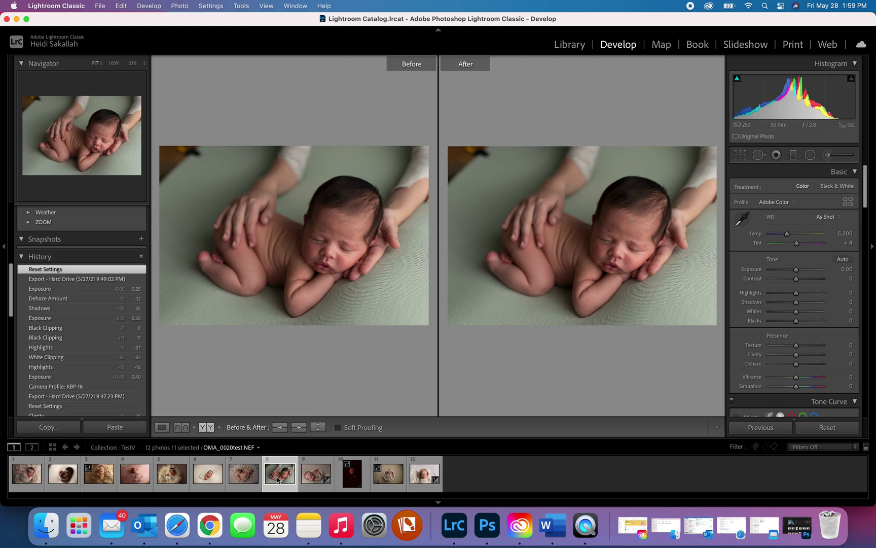
left_click(847, 432)
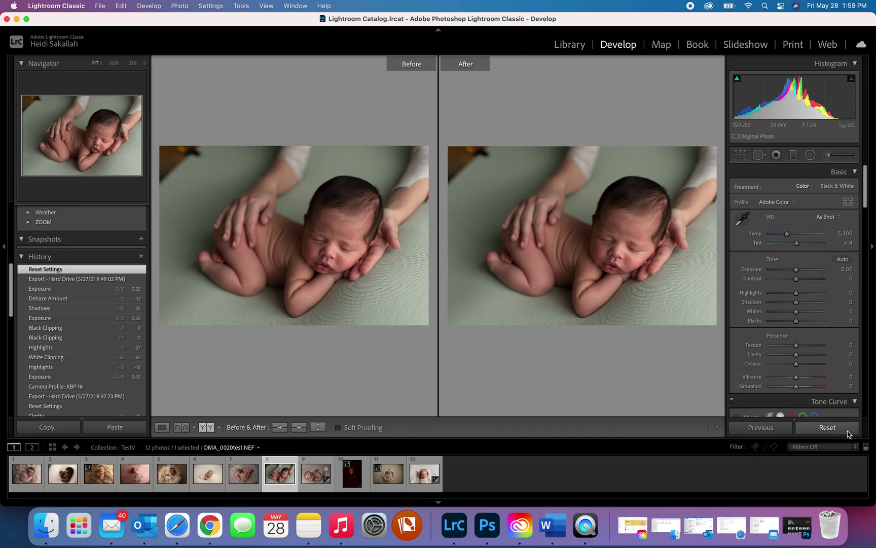
left_click(848, 202)
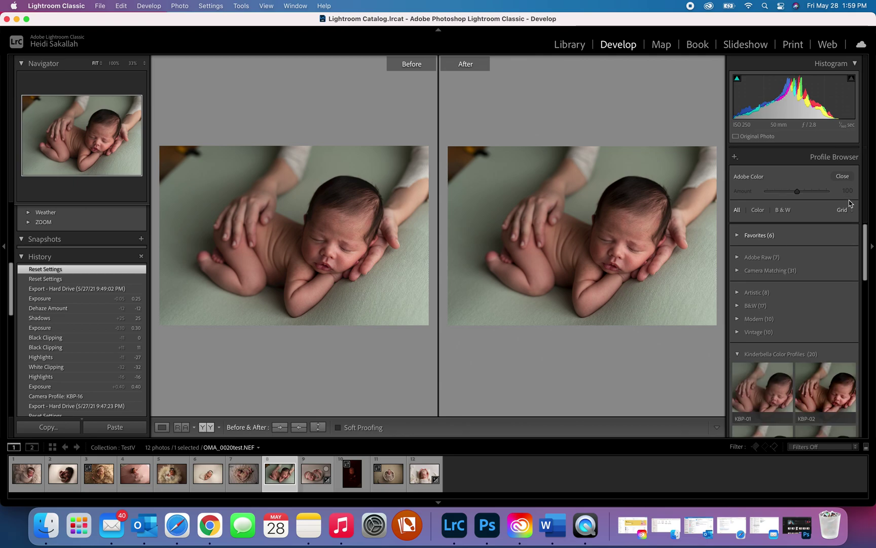
scroll(808, 298, "down", 5)
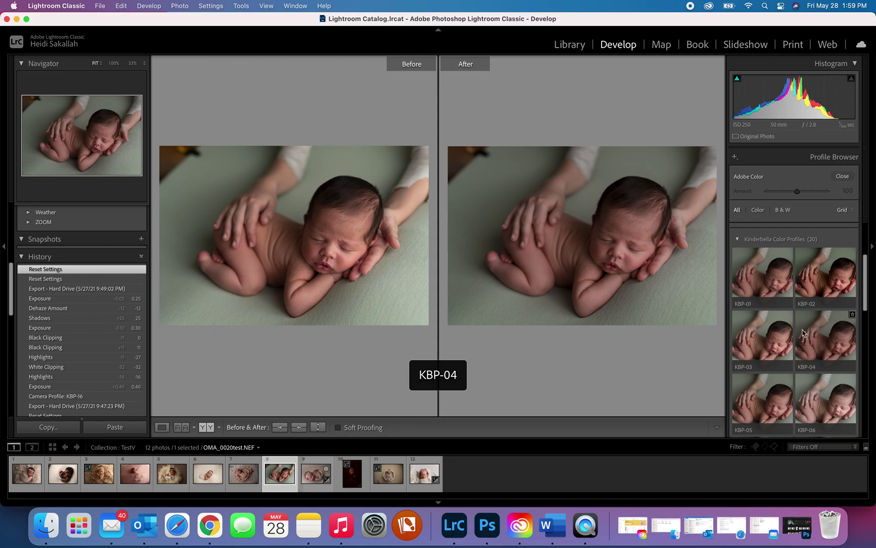
left_click(769, 332)
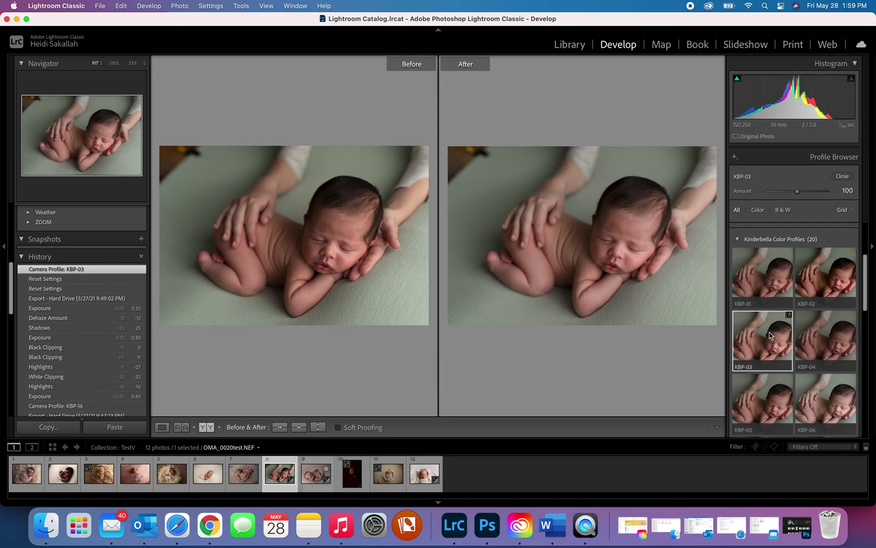
scroll(770, 332, "down", 1)
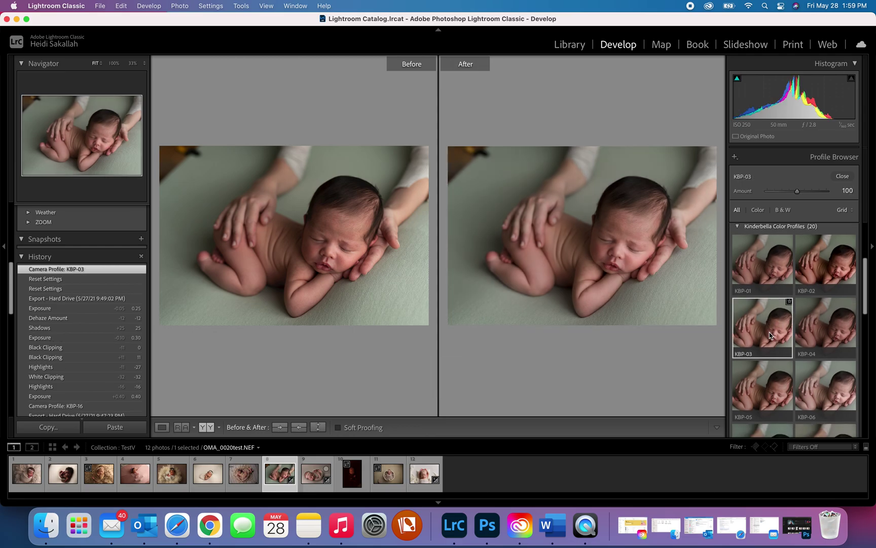
left_click(760, 390)
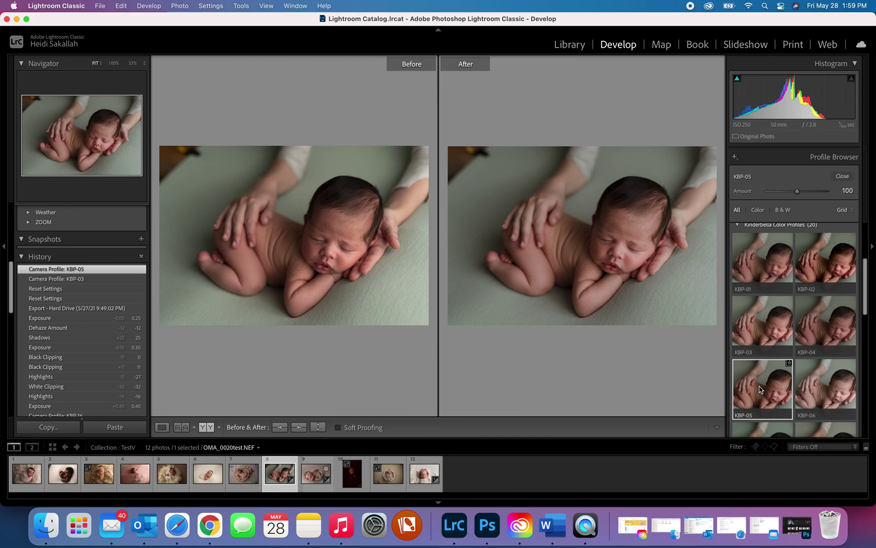
left_click(830, 265)
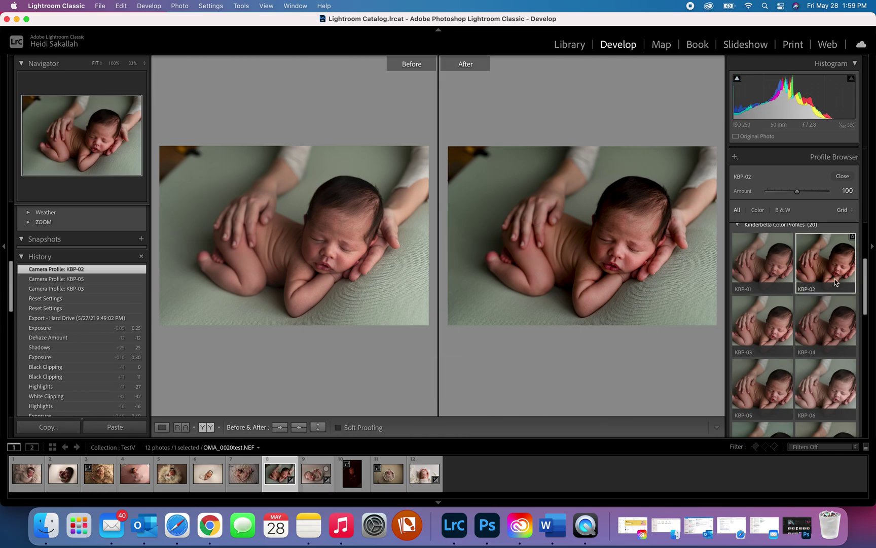
left_click(835, 400)
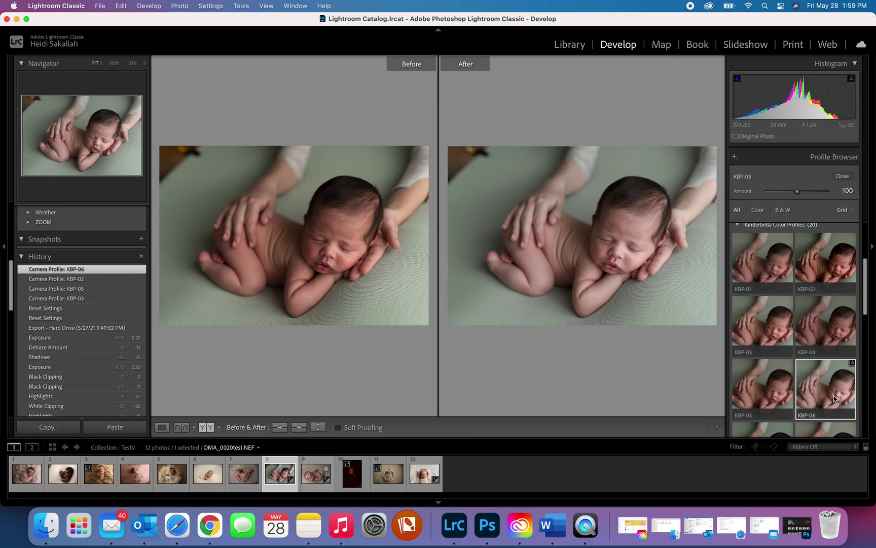
scroll(826, 395, "down", 3)
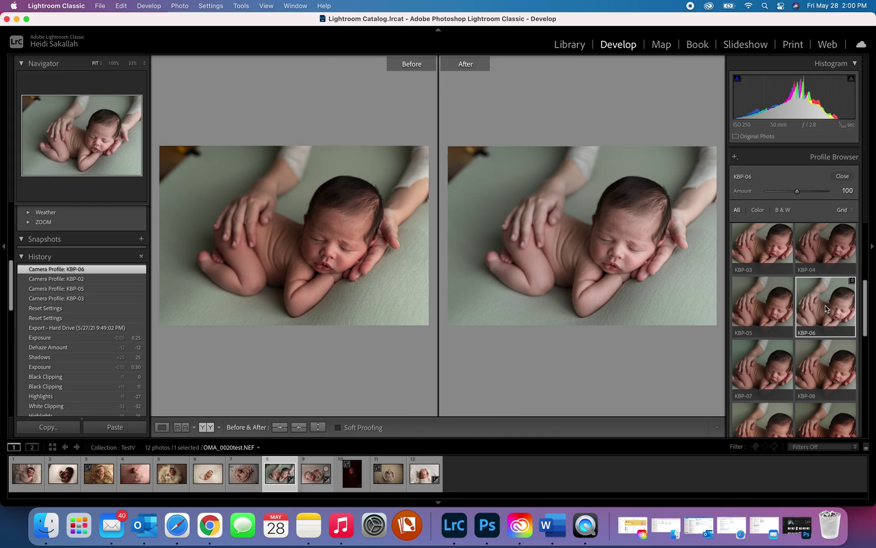
Step: Set Dehaze +16, Saturation +8 and Highlights −18, checking the face at 100%
left_click(845, 177)
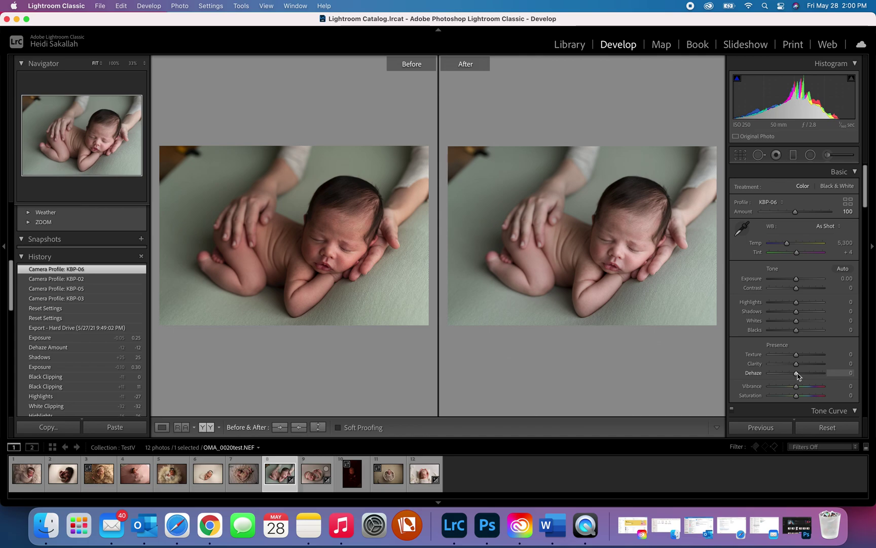
left_click_drag(798, 375, 802, 379)
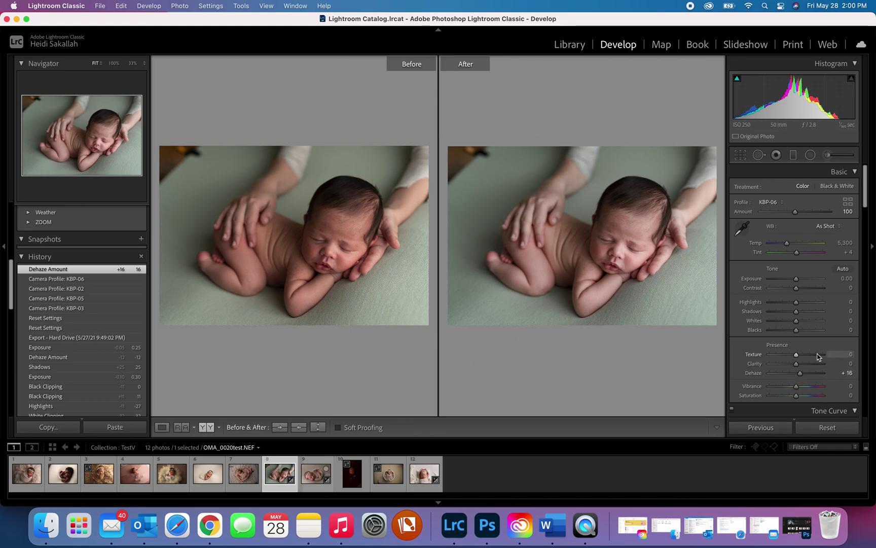
left_click(796, 396)
left_click_drag(796, 396, 798, 399)
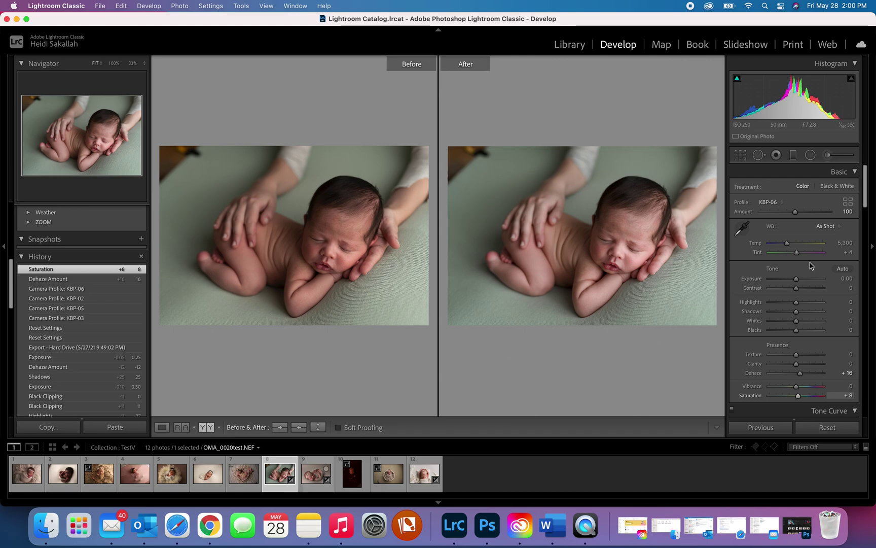
left_click_drag(798, 303, 792, 306)
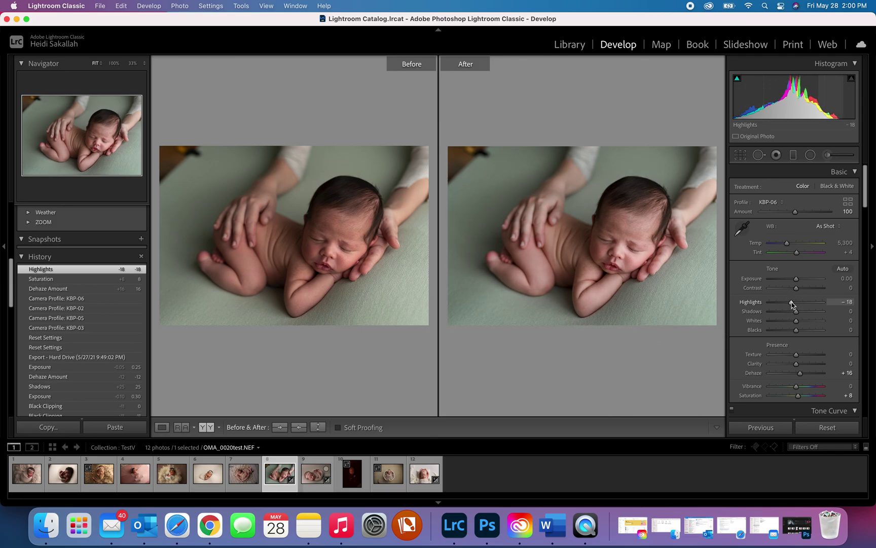
left_click(616, 258)
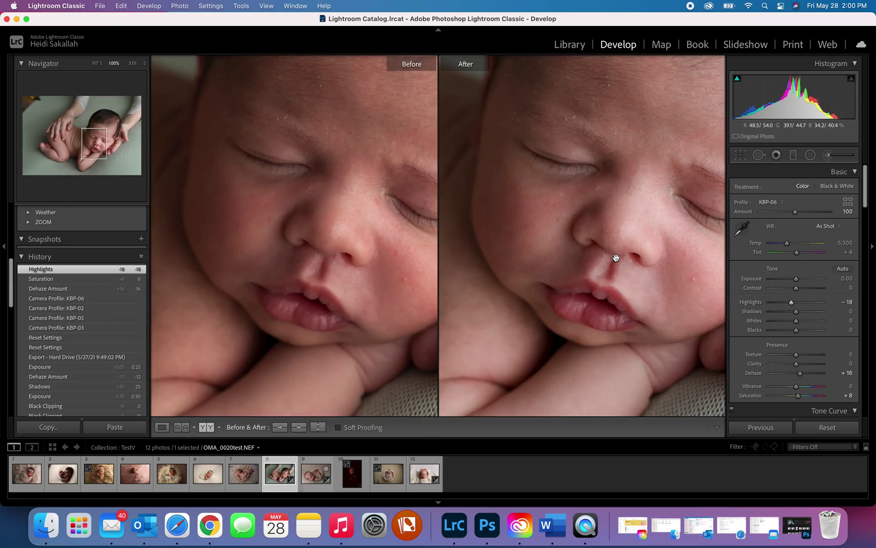
left_click(616, 257)
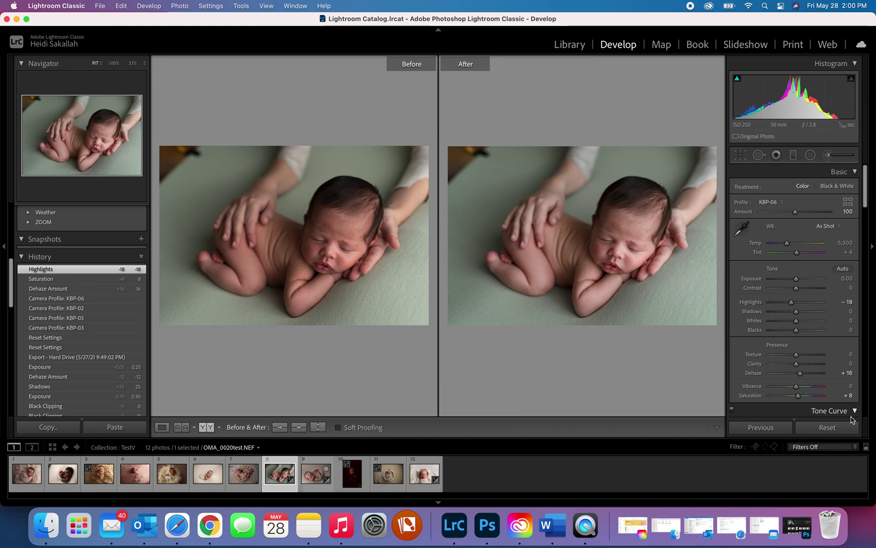
Step: Clear all edits and apply the Kinderbella KBP-BW black-and-white profile
left_click(827, 426)
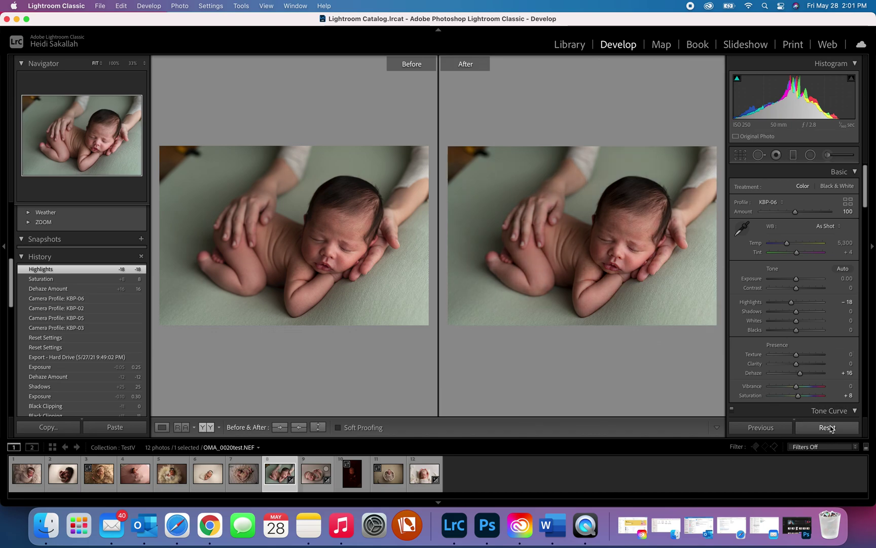
left_click(847, 202)
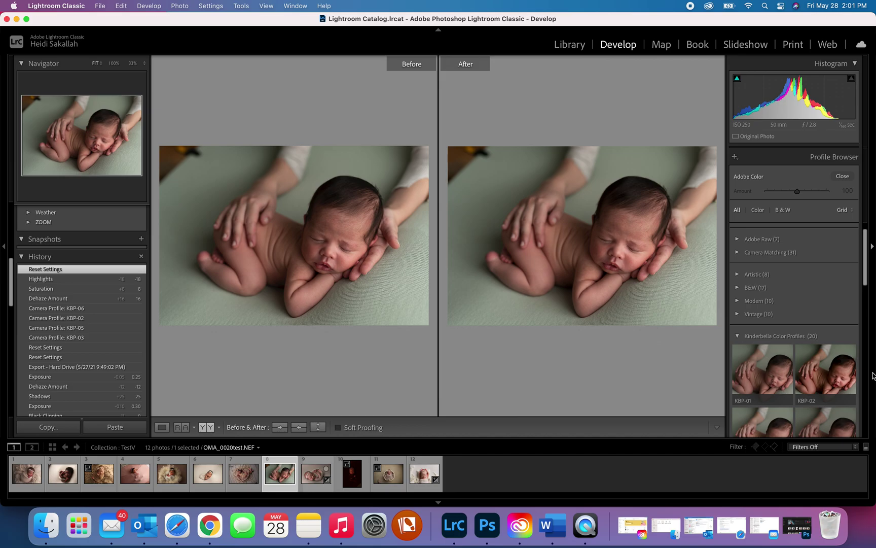
scroll(832, 376, "down", 10)
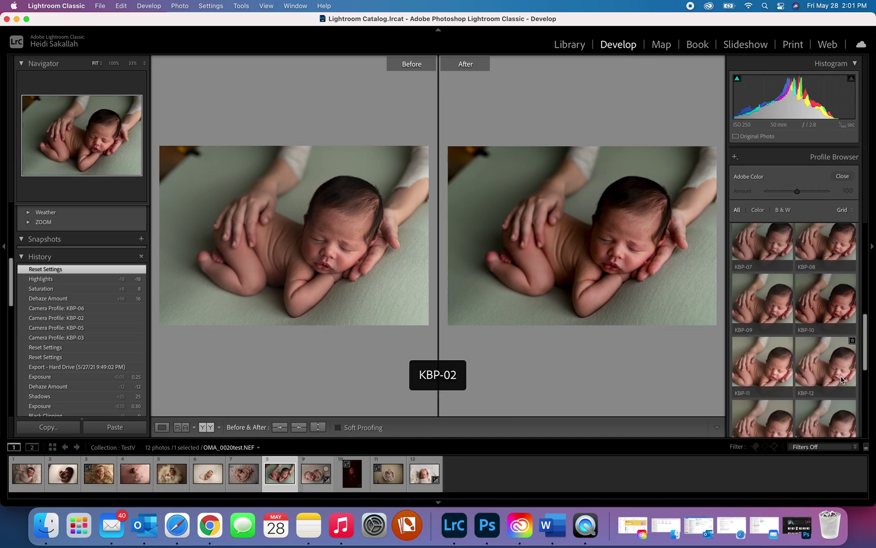
scroll(841, 379, "down", 5)
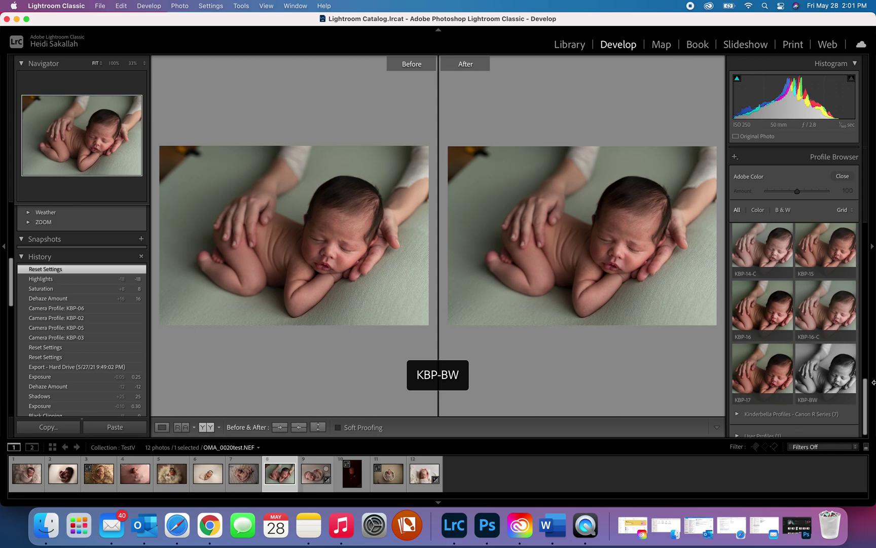
left_click(845, 378)
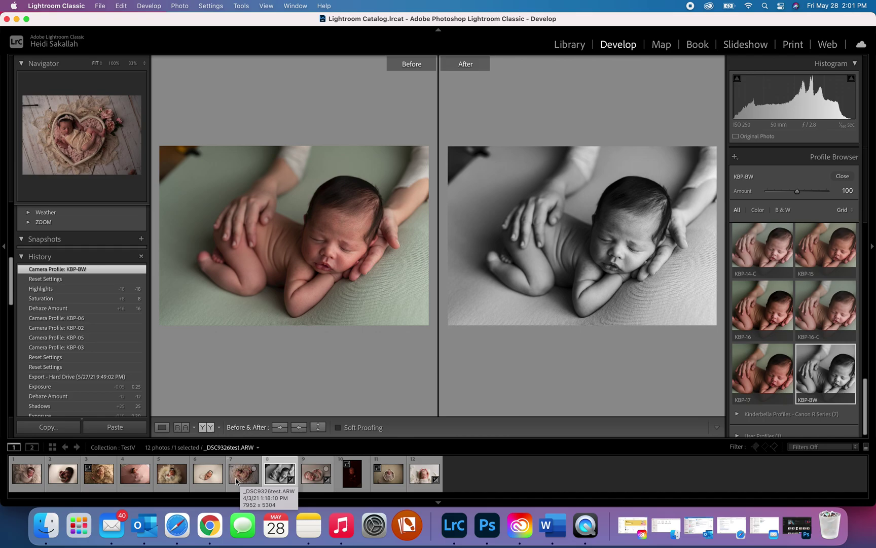
Step: Open the pink-blanket newborn photo and apply the KBP-01 profile
left_click(136, 478)
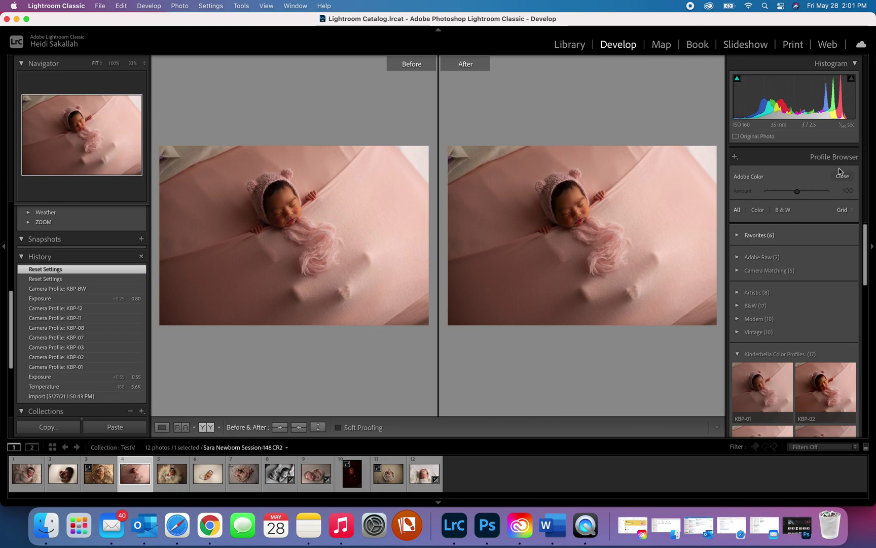
scroll(770, 317, "down", 3)
left_click(770, 320)
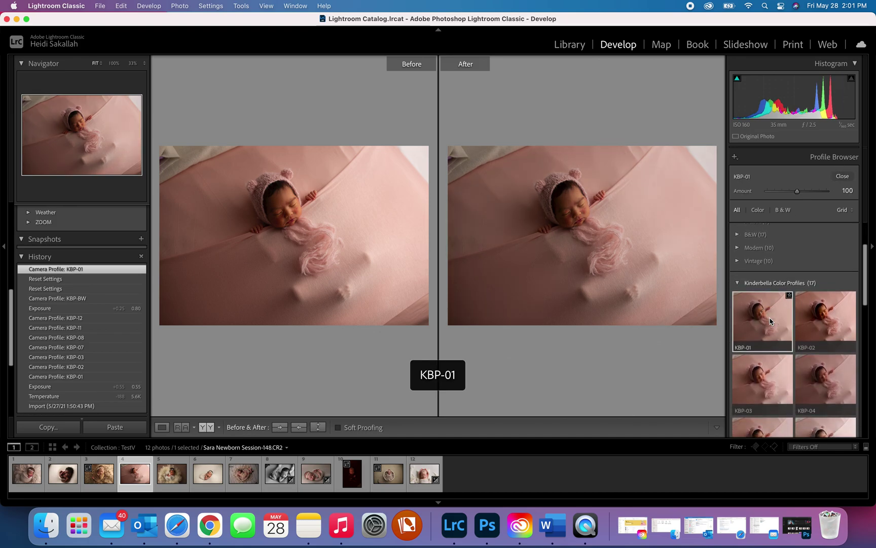
left_click(843, 177)
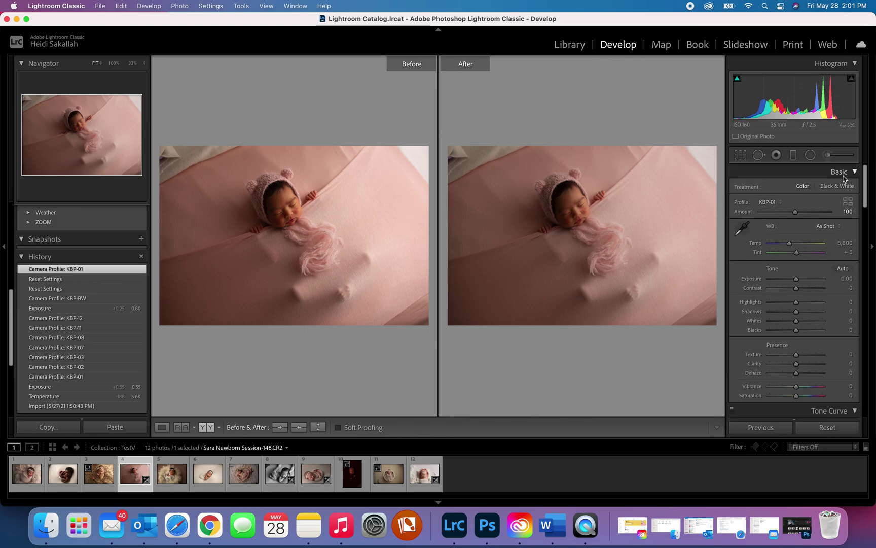
Step: Set white balance Temp to 5,600 and Exposure to +0.30
left_click(839, 242)
type("5,6")
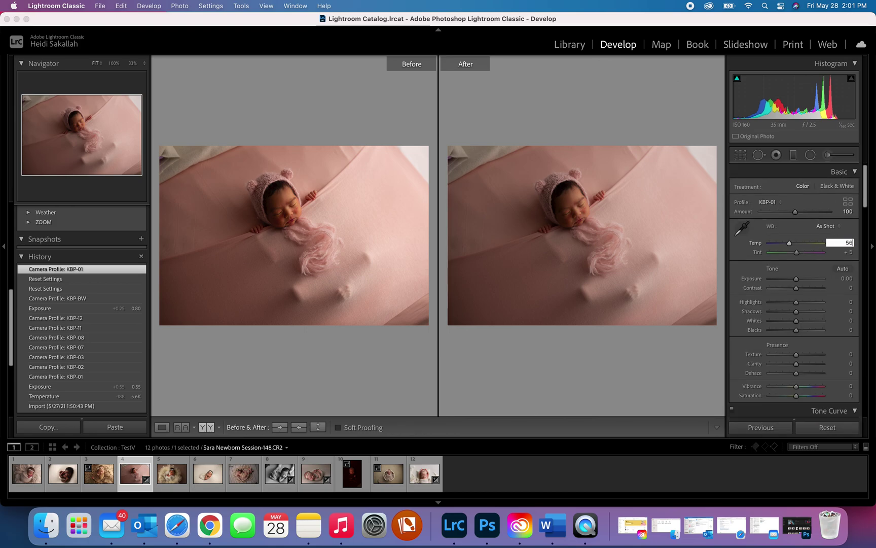
type("00")
key("Return")
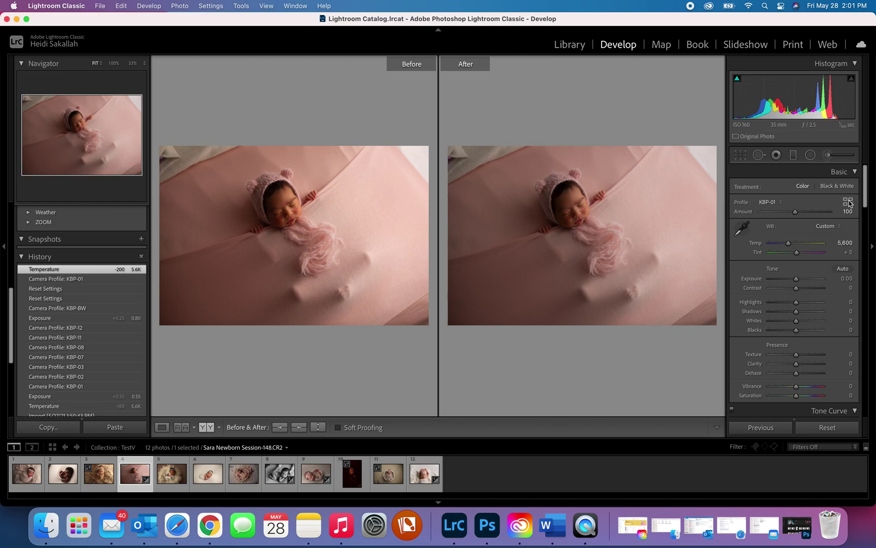
left_click_drag(795, 279, 797, 279)
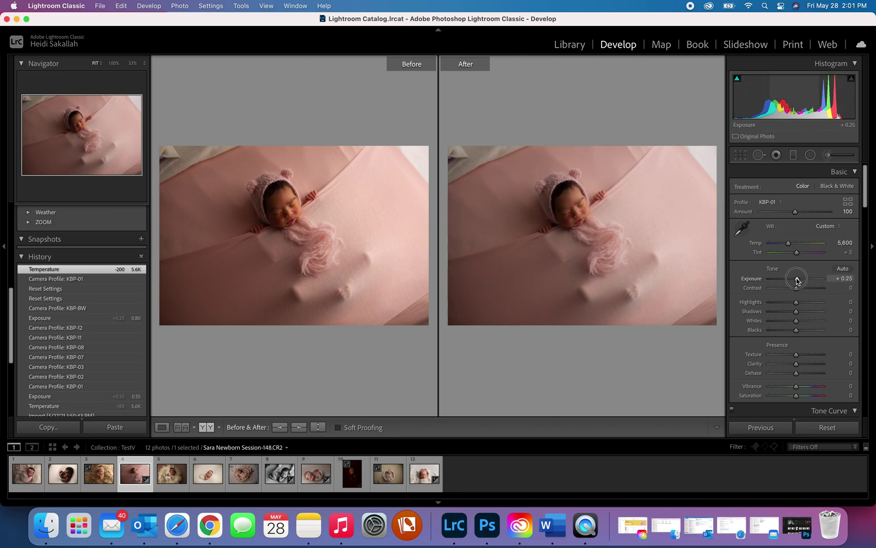
left_click(847, 201)
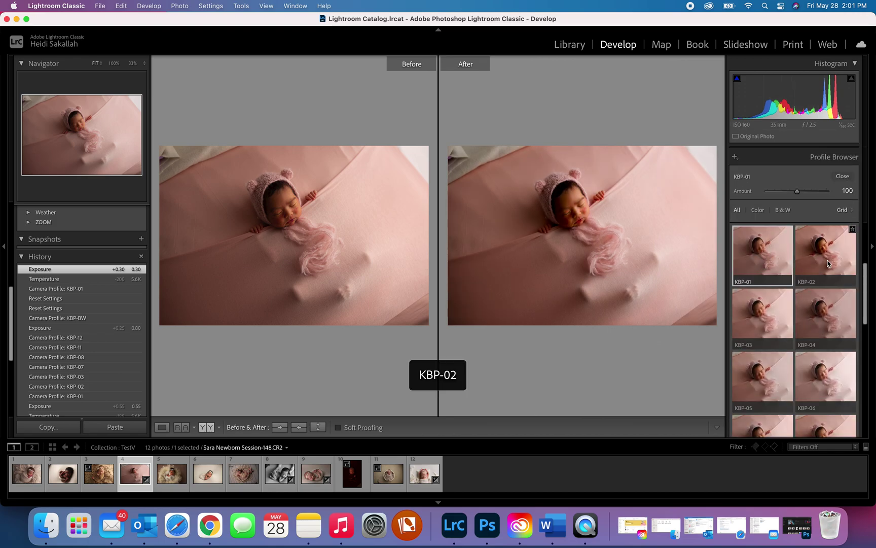
Step: Compare KBP-03, KBP-05, KBP-06 and KBP-07 at 100% zoom, settling on KBP-06
left_click(757, 327)
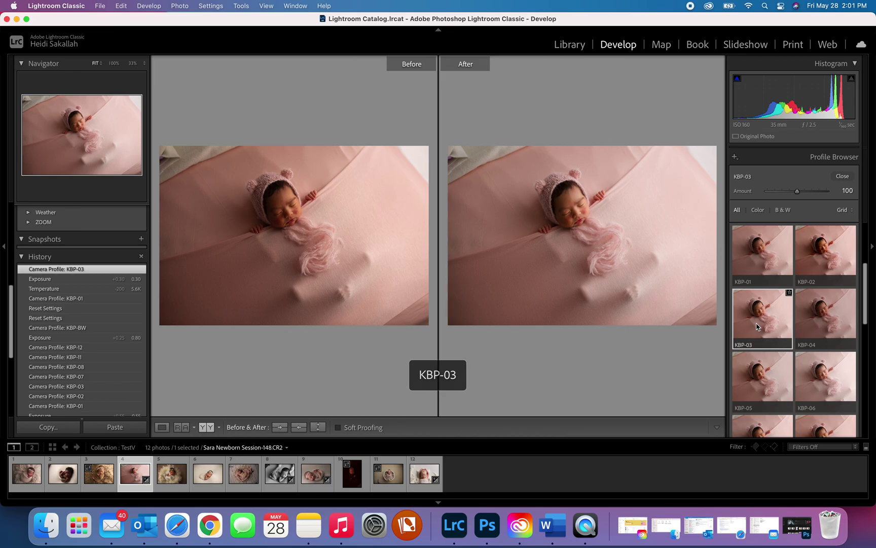
left_click(747, 365)
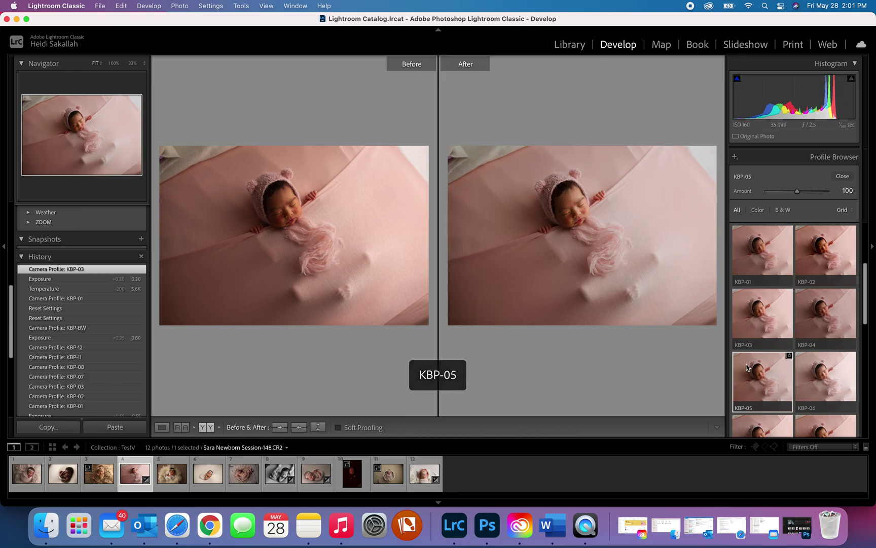
left_click(817, 388)
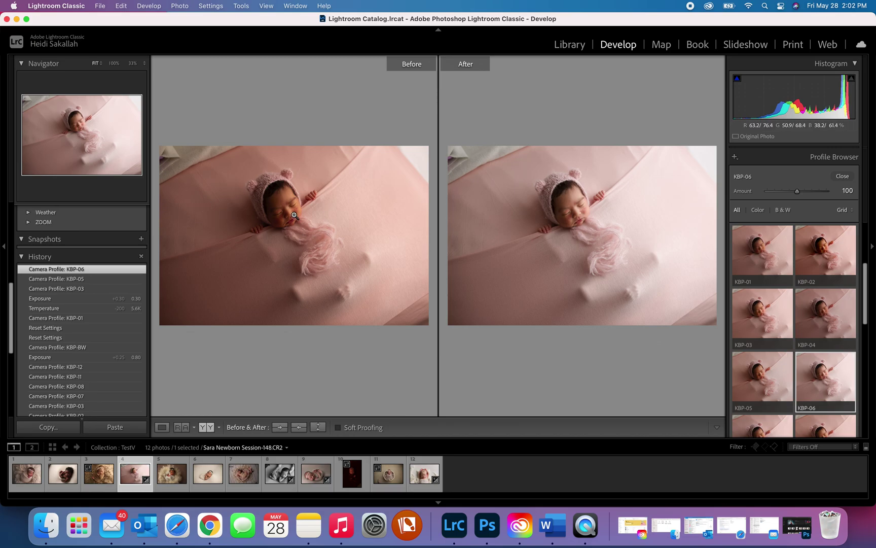
left_click(578, 216)
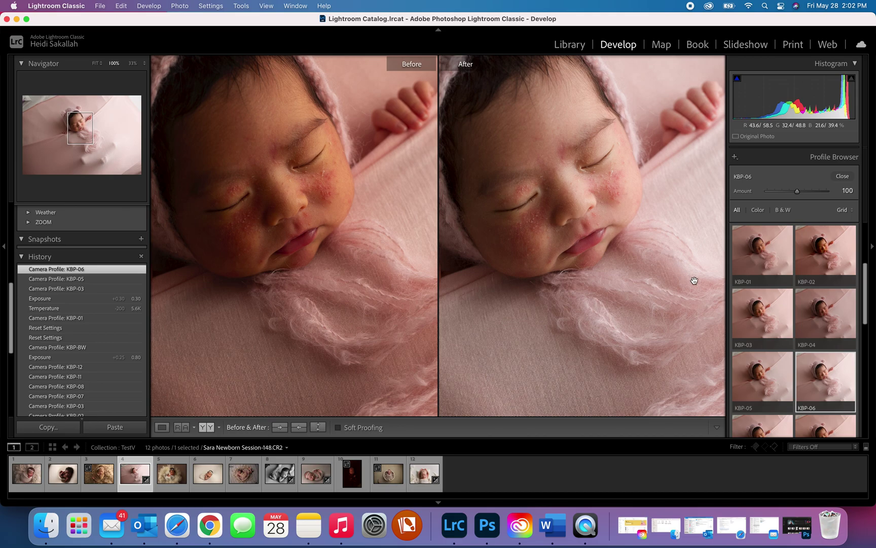
left_click(756, 385)
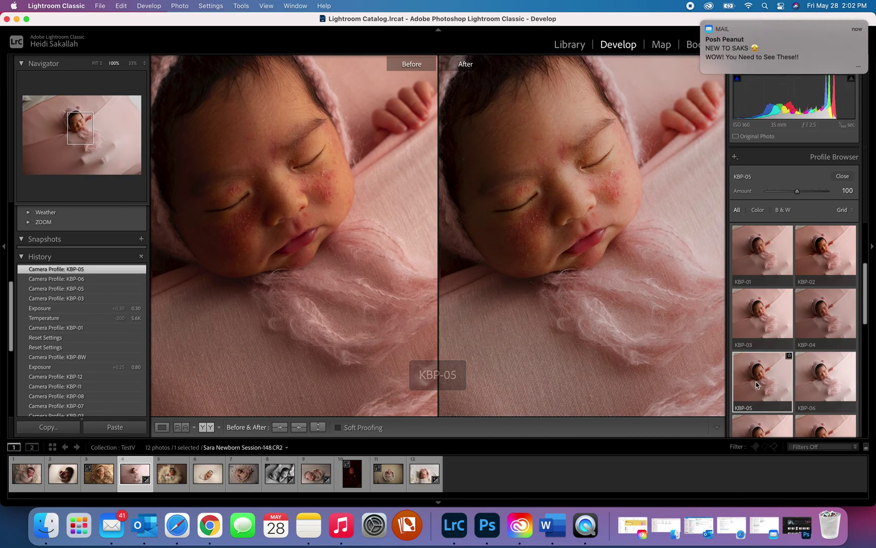
scroll(758, 375, "down", 3)
left_click(759, 343)
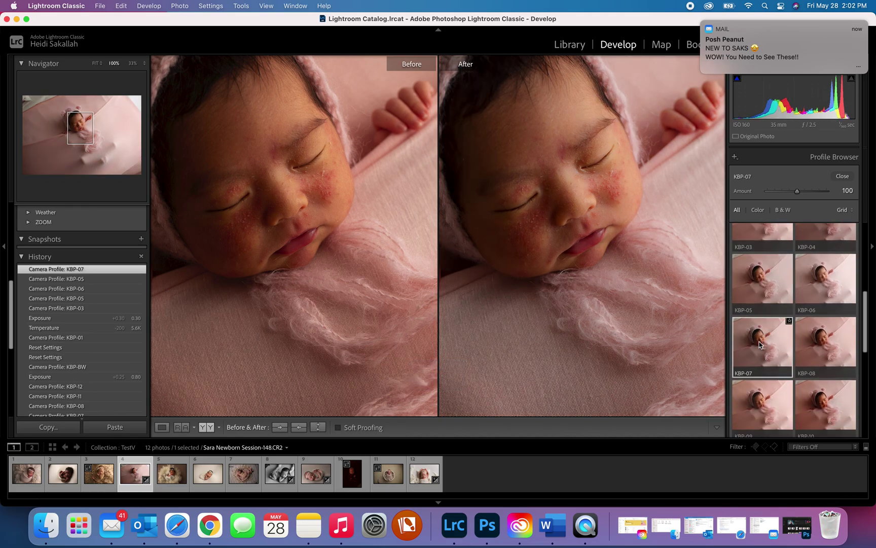
left_click(821, 298)
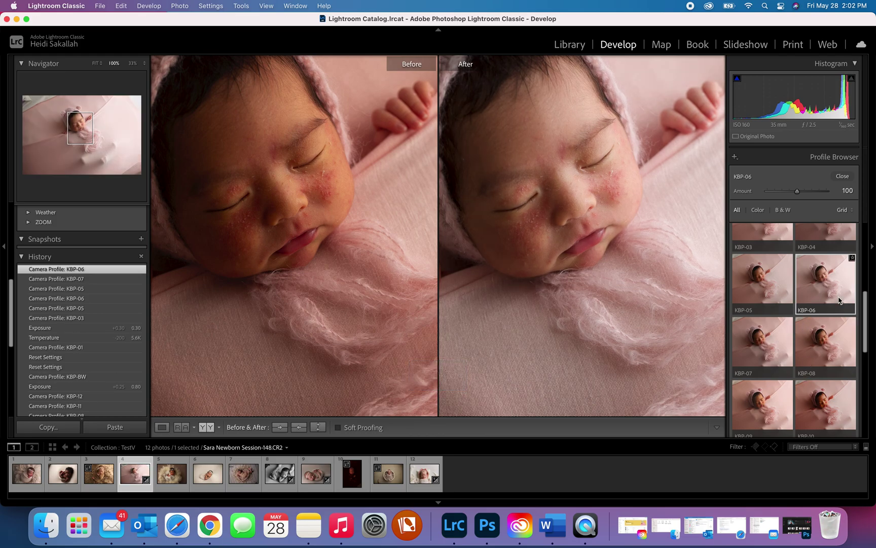
left_click(842, 177)
Step: Raise Saturation to +7 in the Basic panel's Presence section
scroll(796, 364, "down", 5)
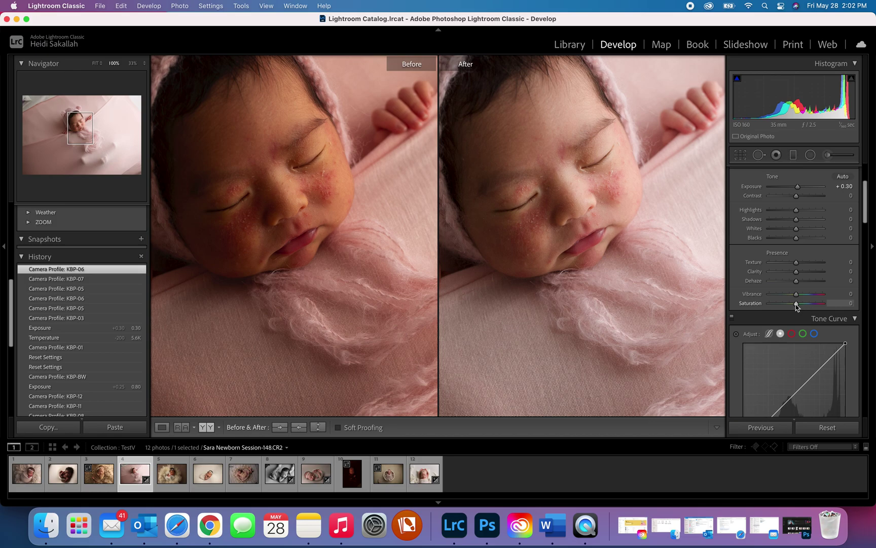
left_click_drag(796, 306, 798, 308)
left_click_drag(797, 308, 793, 275)
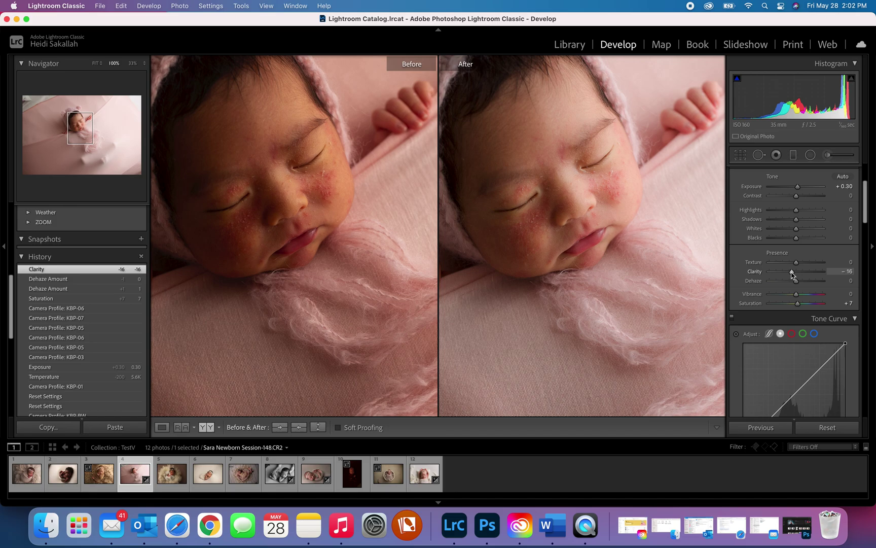
scroll(793, 275, "down", 2)
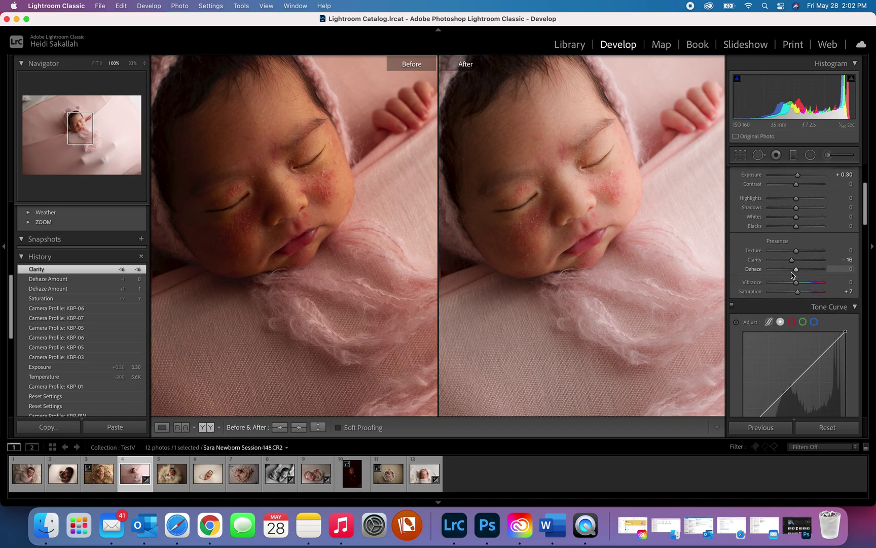
scroll(793, 275, "down", 10)
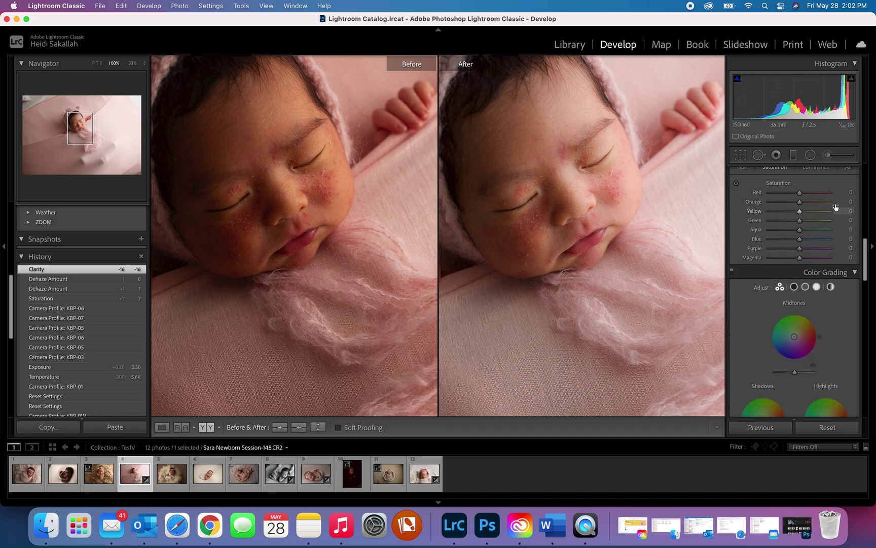
Step: Lower Yellow saturation to −15 in HSL/Color, then move to the newborn-on-fur photo
scroll(836, 202, "up", 3)
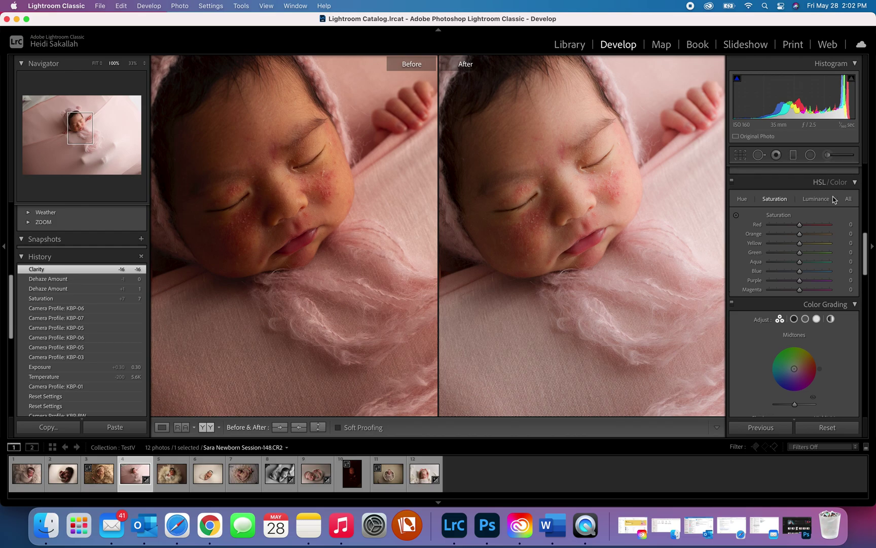
left_click(799, 245)
left_click_drag(800, 246, 794, 247)
left_click(649, 230)
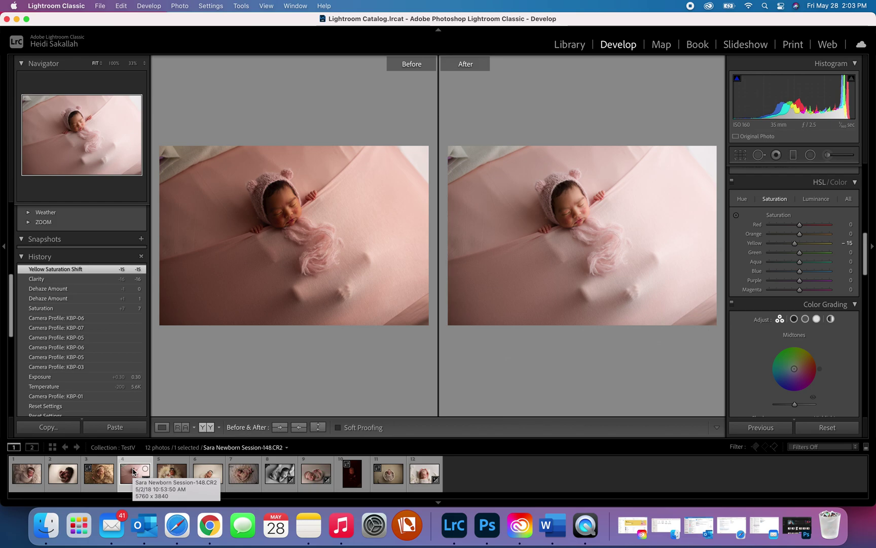
left_click(96, 480)
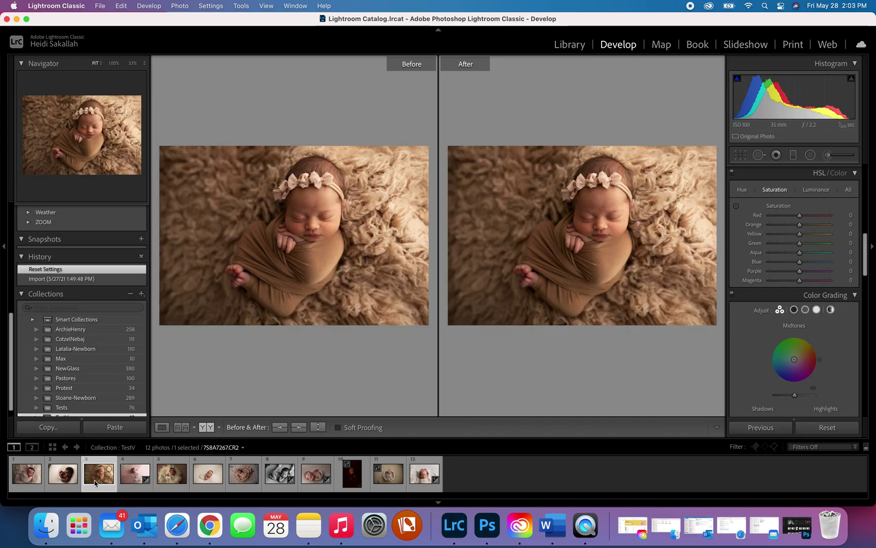
Step: Switch to DSC_0776.nef and try the KBP-01 profile on it
left_click(68, 481)
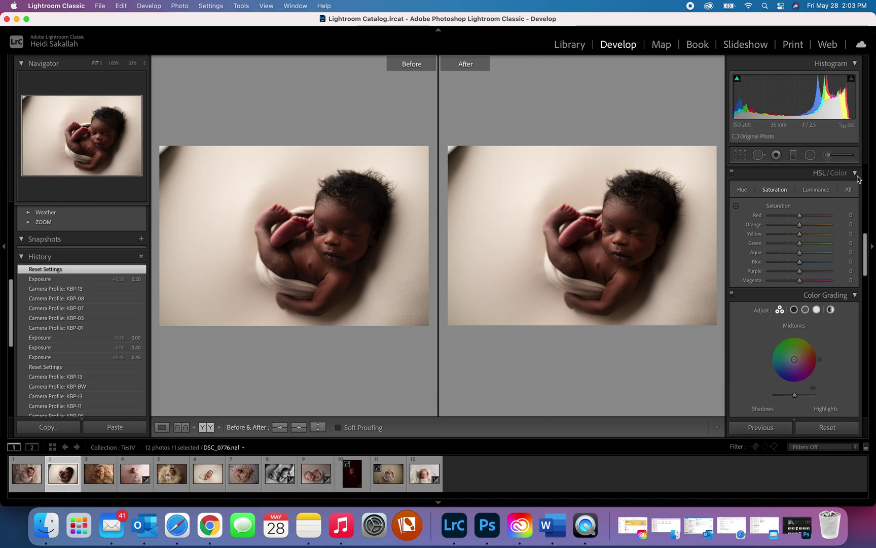
scroll(837, 205, "up", 10)
left_click(847, 203)
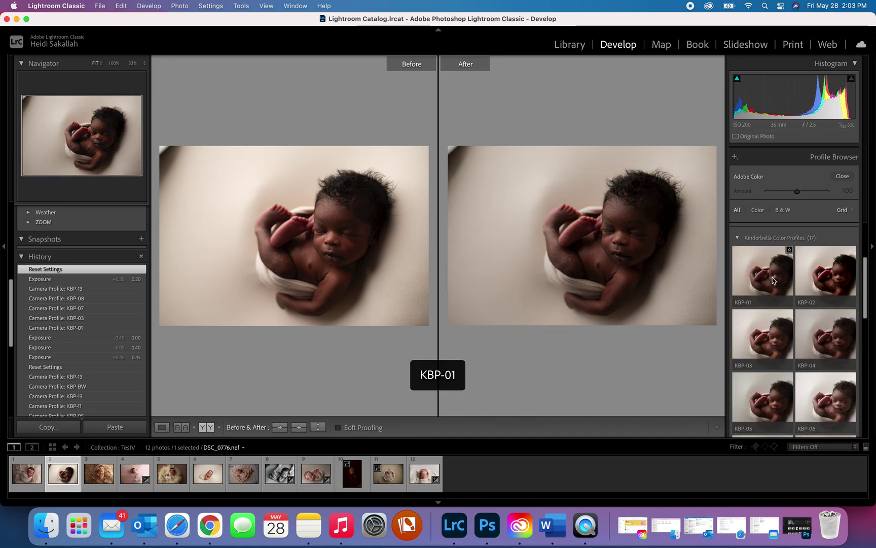
left_click(773, 278)
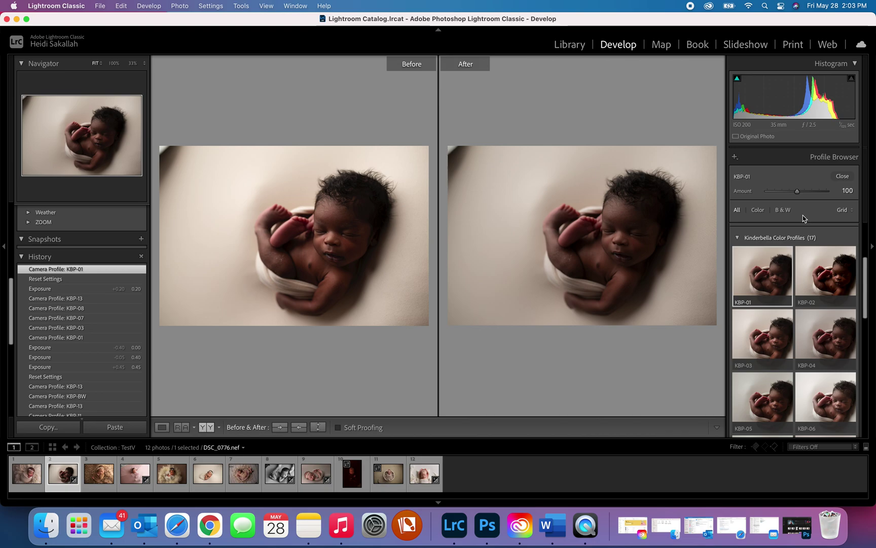
Step: Try KBP-03, then settle on KBP-07 and close the Profile Browser
left_click(776, 344)
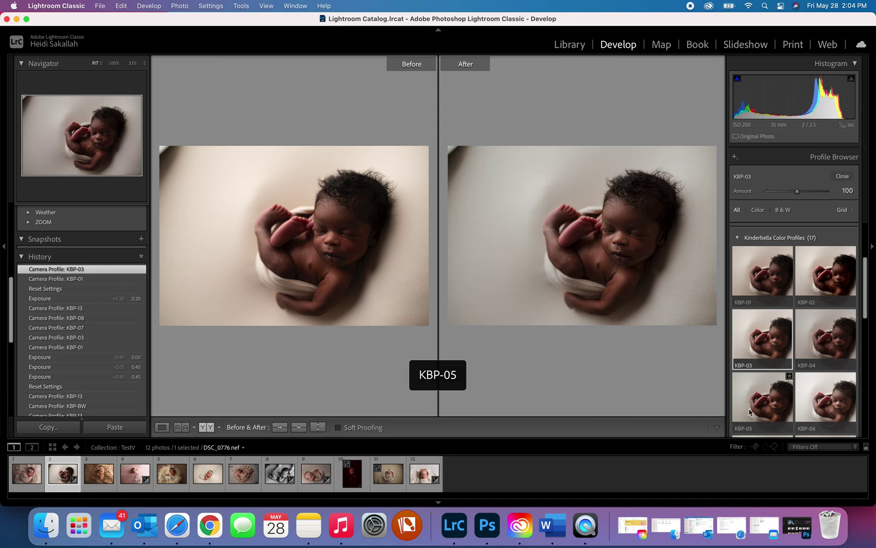
scroll(805, 356, "down", 3)
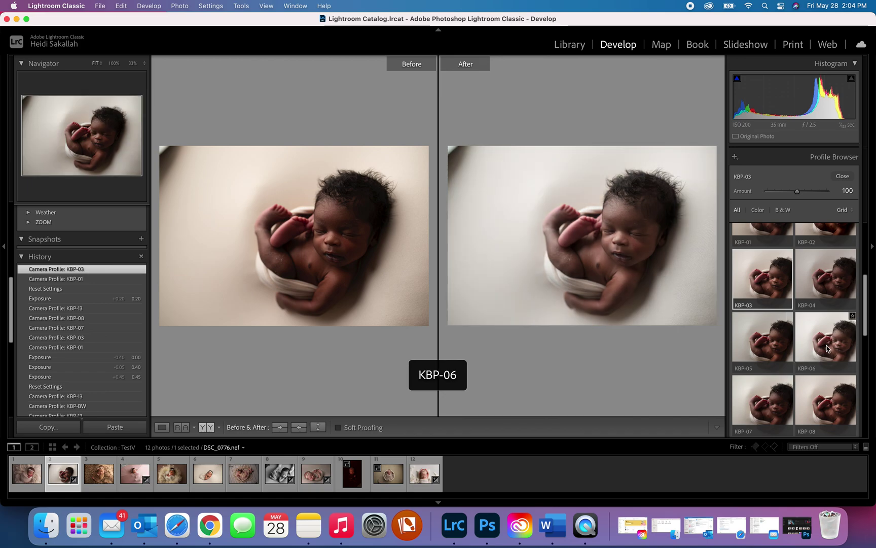
scroll(767, 405, "down", 1)
scroll(766, 404, "down", 3)
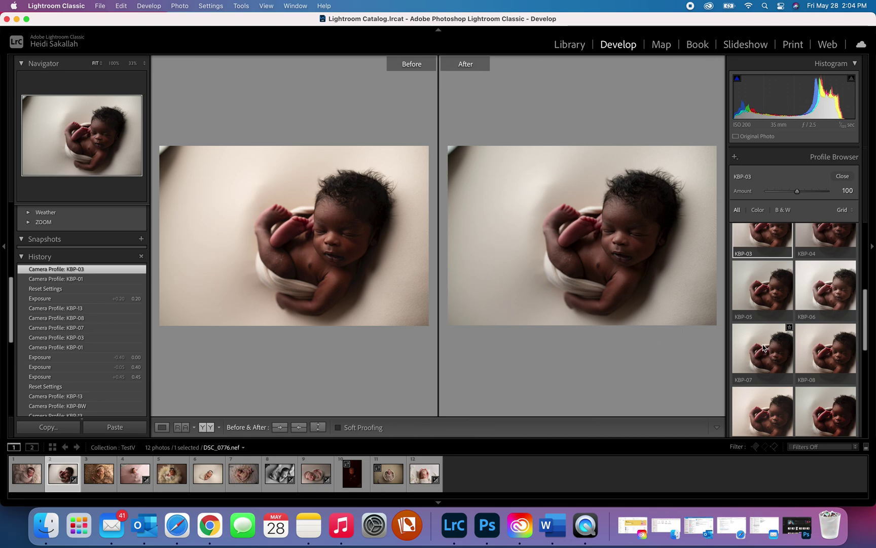
scroll(765, 348, "down", 10)
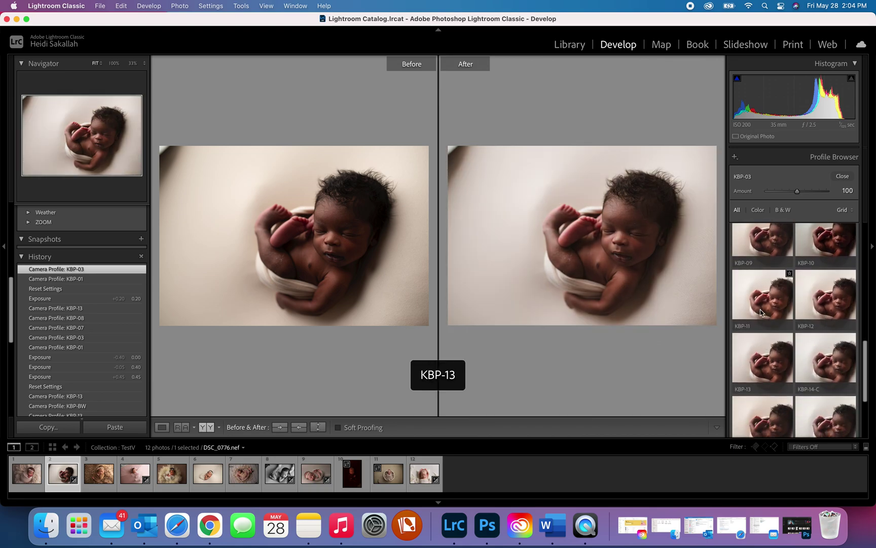
scroll(765, 345, "down", 5)
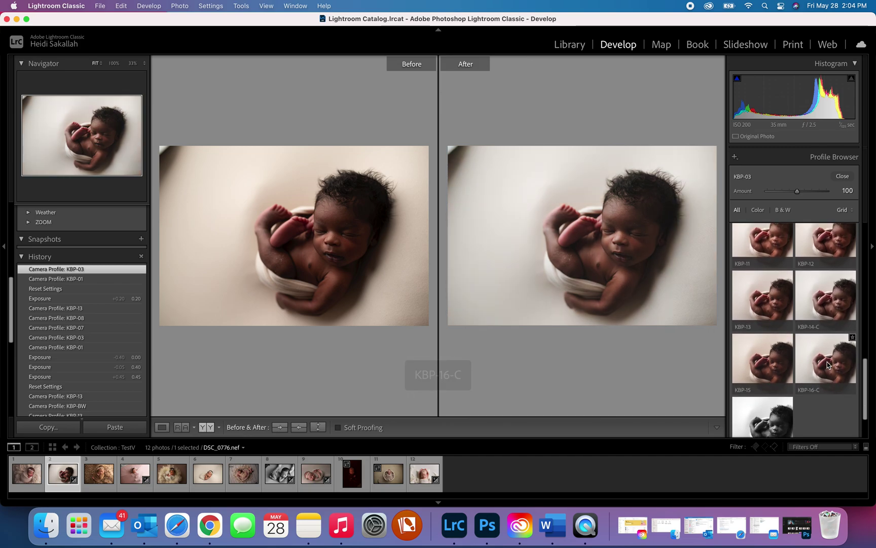
scroll(766, 409, "down", 1)
scroll(766, 409, "up", 5)
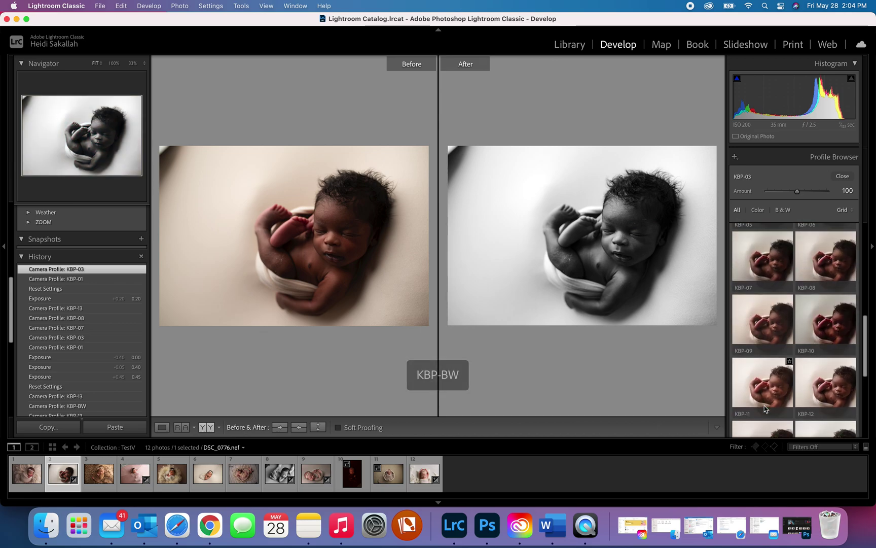
left_click(772, 305)
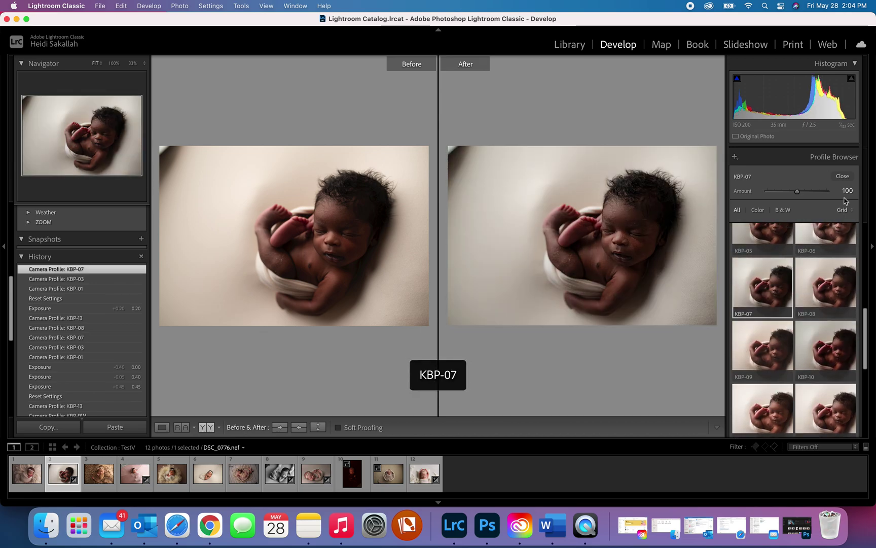
left_click(842, 176)
Step: Set Dehaze to −16 and raise Exposure from +0.20 to +0.30 on the cream-backdrop newborn
left_click_drag(796, 278, 797, 281)
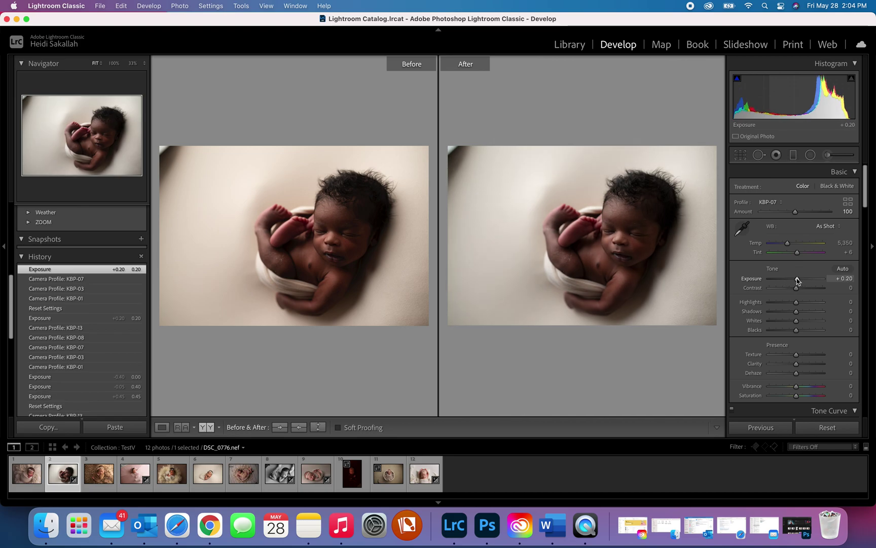
left_click(791, 375)
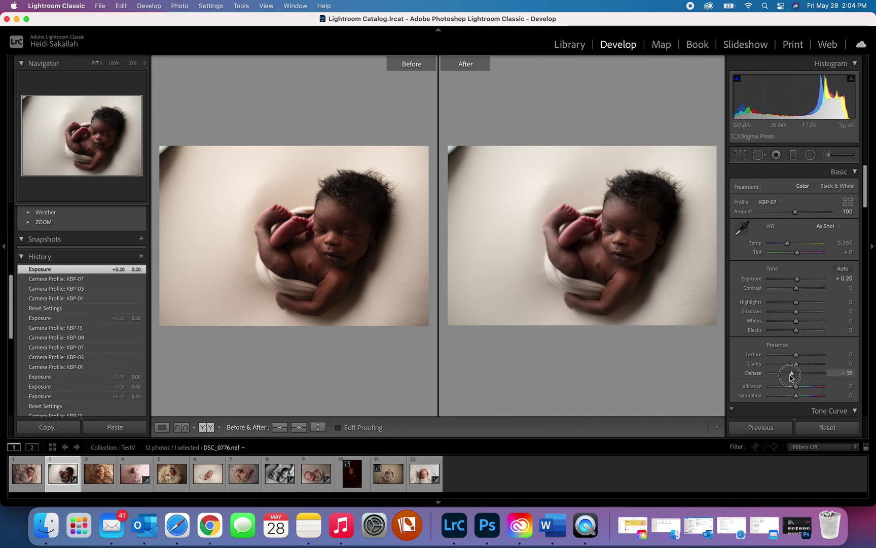
left_click_drag(792, 376, 793, 365)
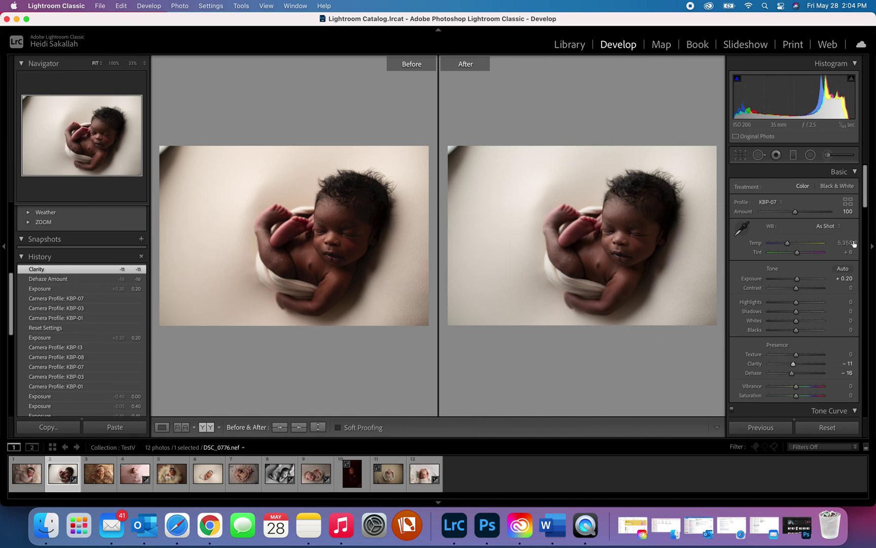
left_click_drag(797, 281, 798, 280)
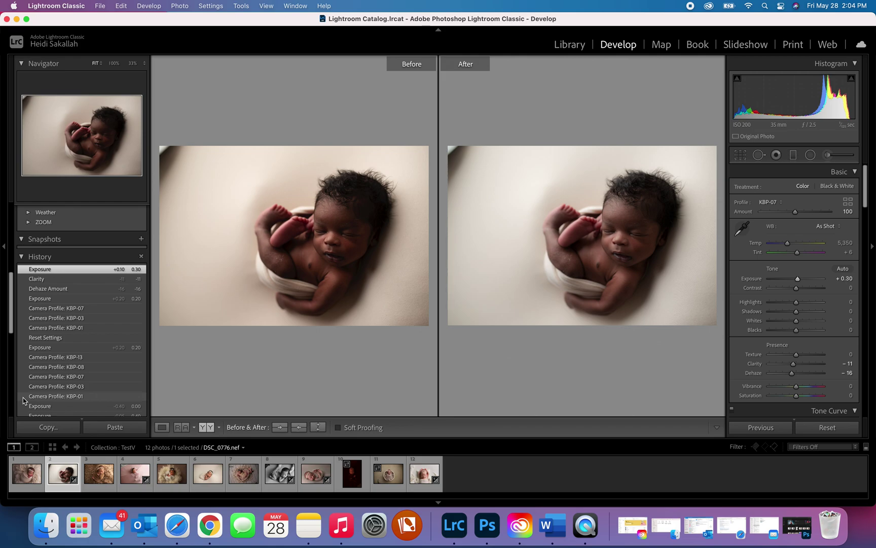
Step: Open DSC_5682.NEF, the swaddled newborn on fur, and reset its settings to defaults
left_click(32, 488)
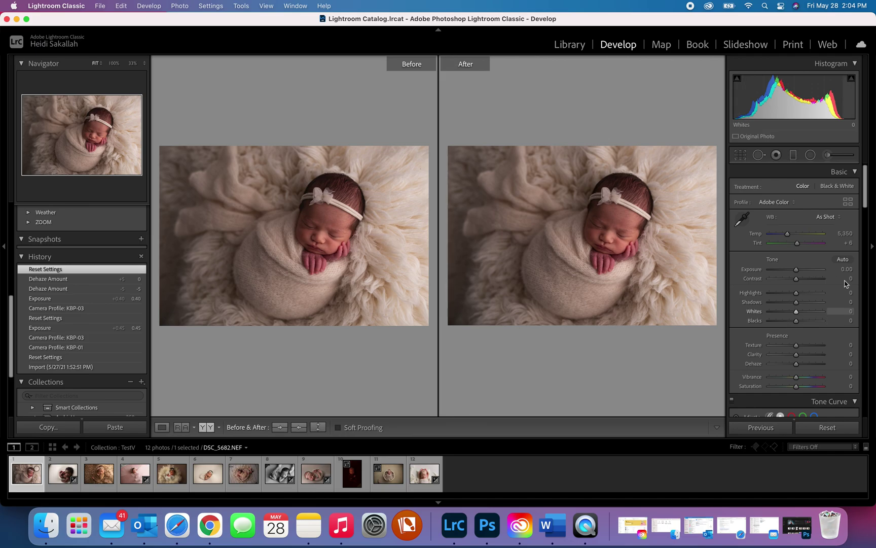
left_click(827, 428)
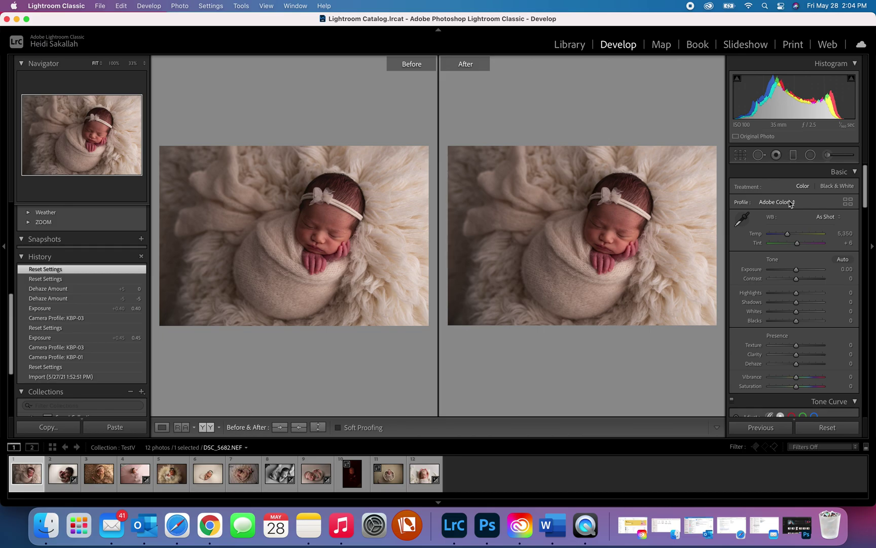
left_click(848, 202)
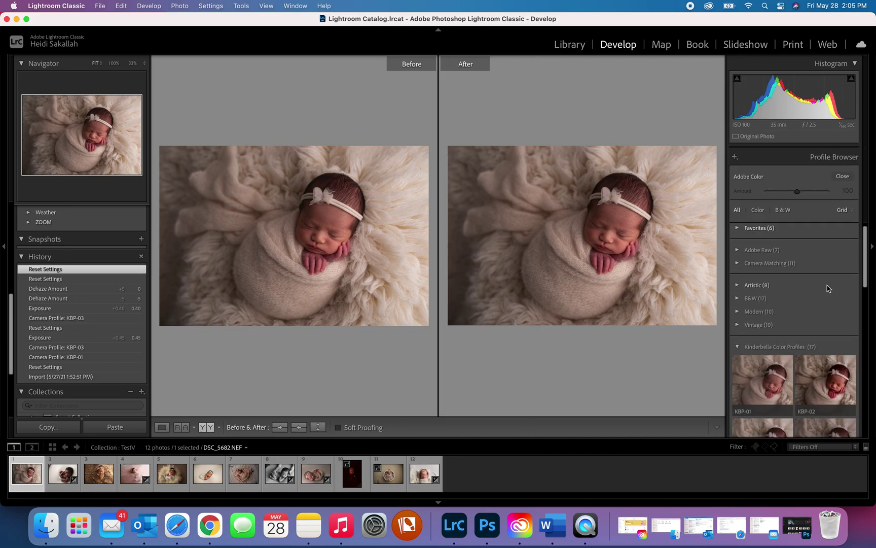
Step: Try the KBP-03, KBP-05, KBP-07 and KBP-11 profiles in turn on the swaddled photo
scroll(815, 280, "down", 5)
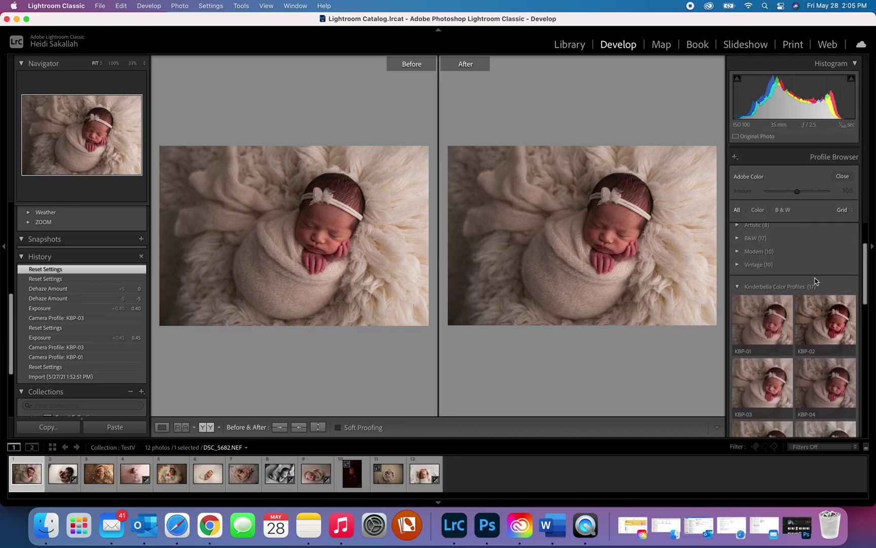
left_click(760, 388)
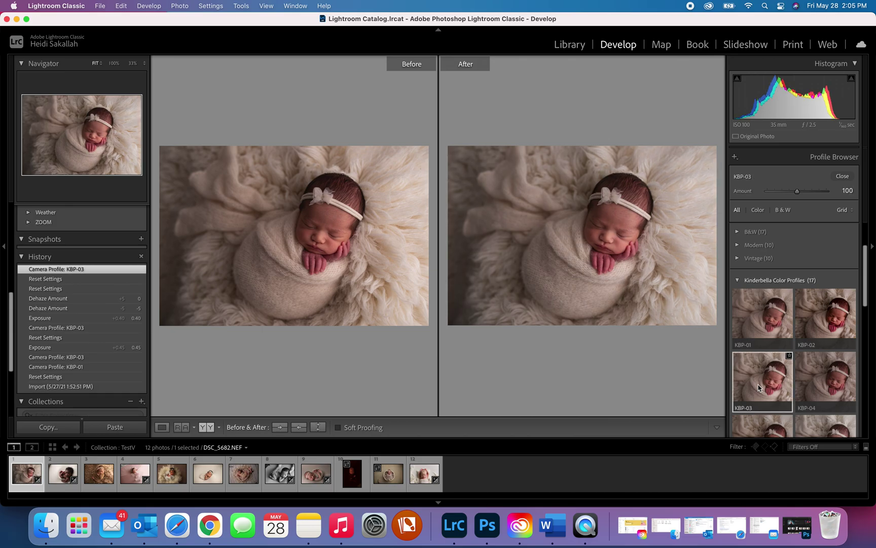
scroll(758, 385, "down", 5)
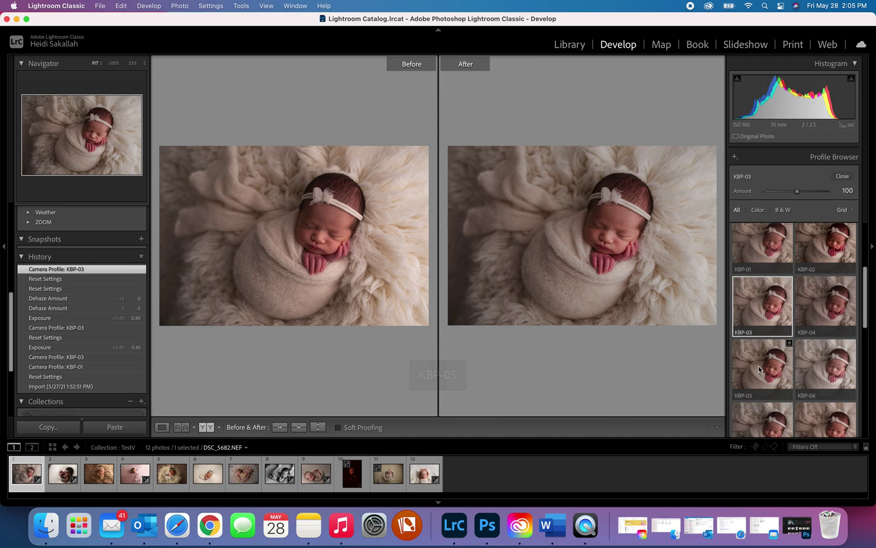
left_click(759, 369)
scroll(759, 369, "down", 1)
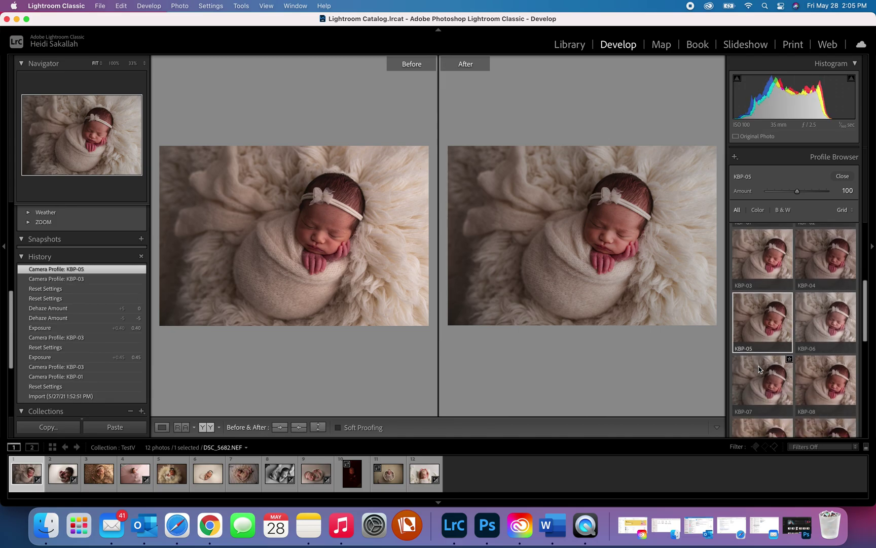
left_click(759, 369)
scroll(759, 355, "down", 7)
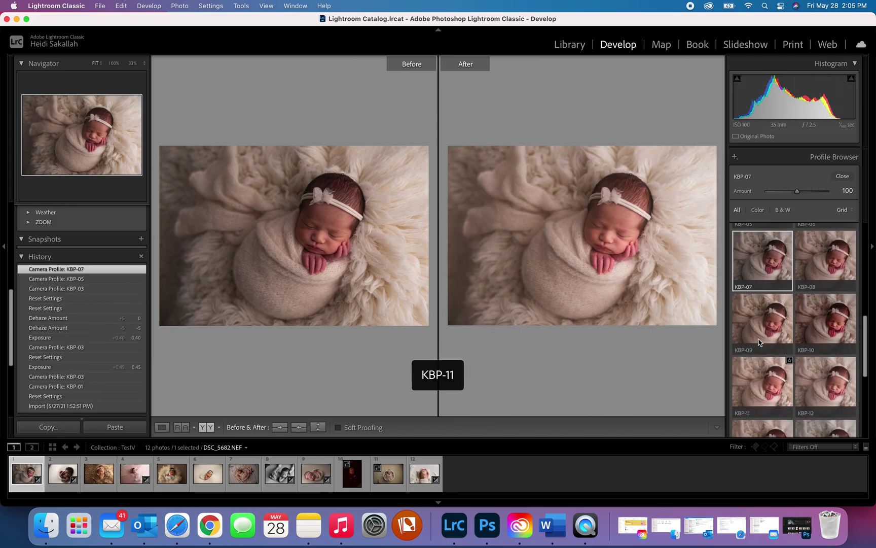
left_click(771, 386)
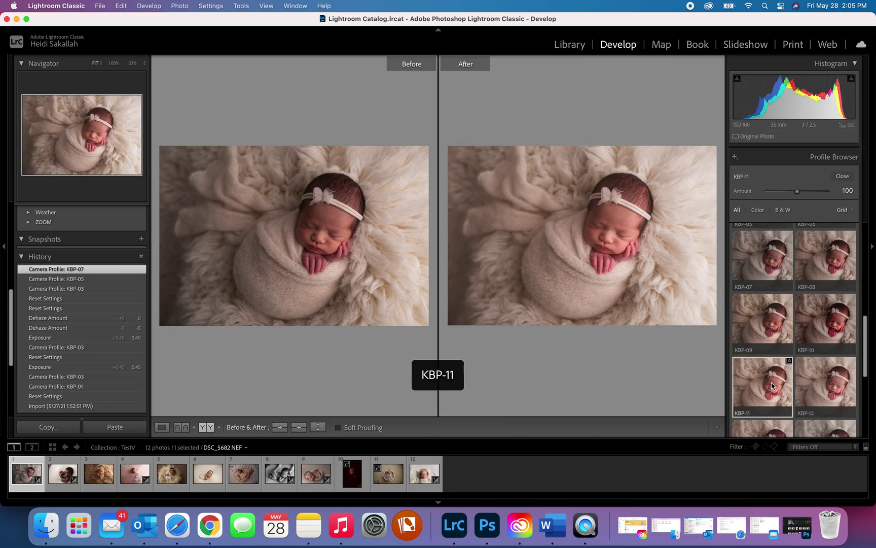
scroll(771, 385, "down", 3)
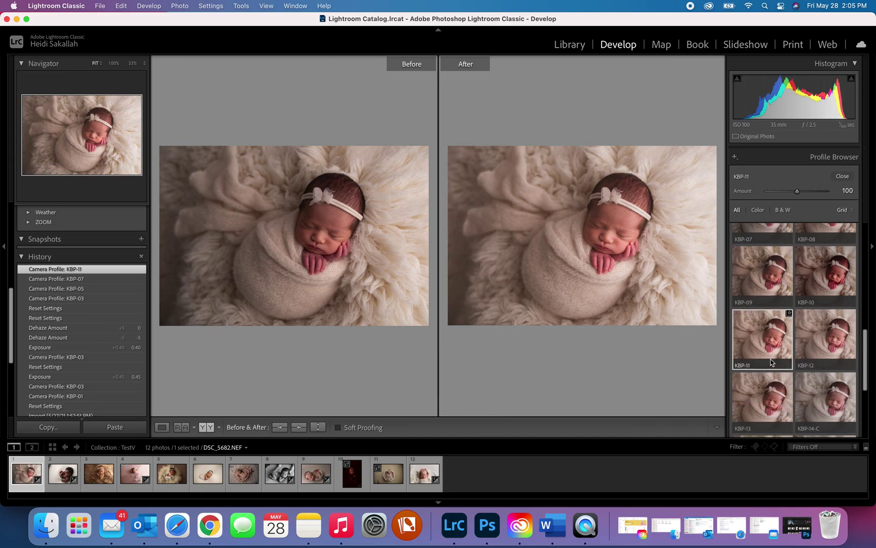
scroll(771, 362, "down", 2)
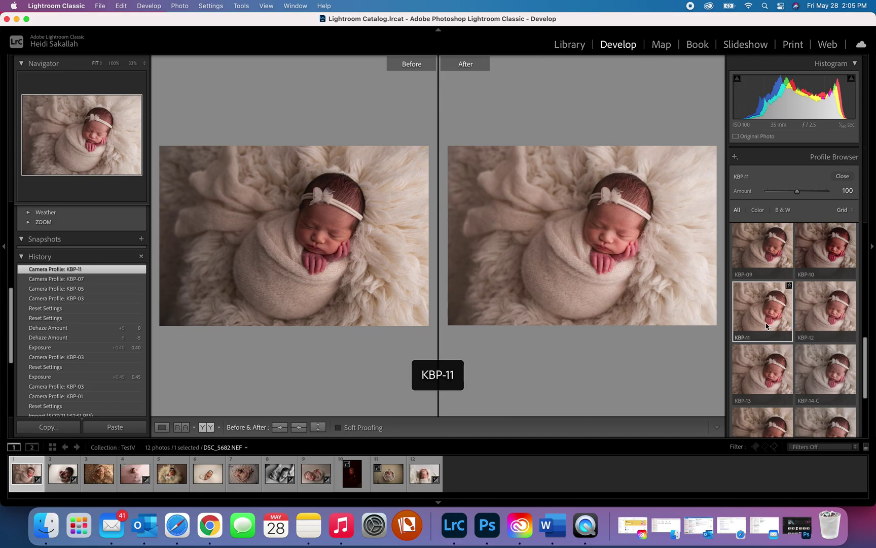
Step: Try KBP-12, KBP-13, KBP-14-C and KBP-16-C, then apply the KBP-BW profile
left_click(816, 329)
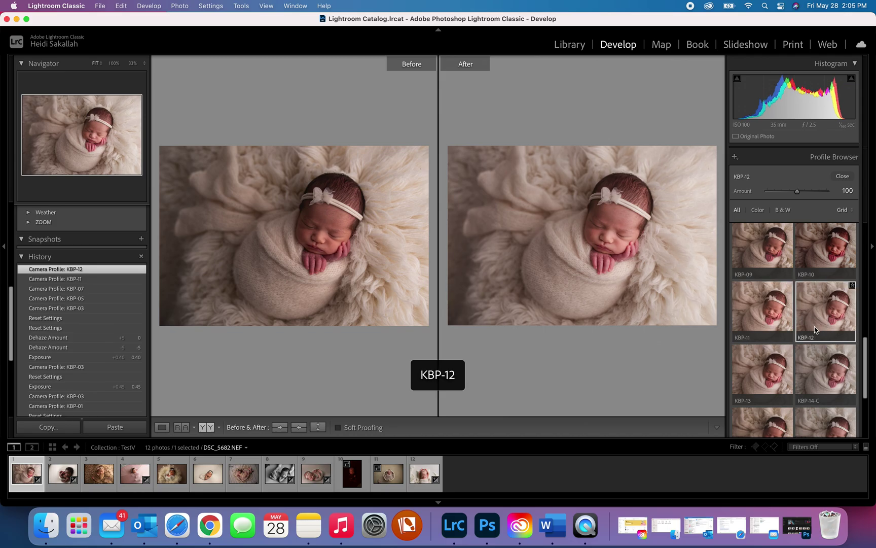
left_click(775, 375)
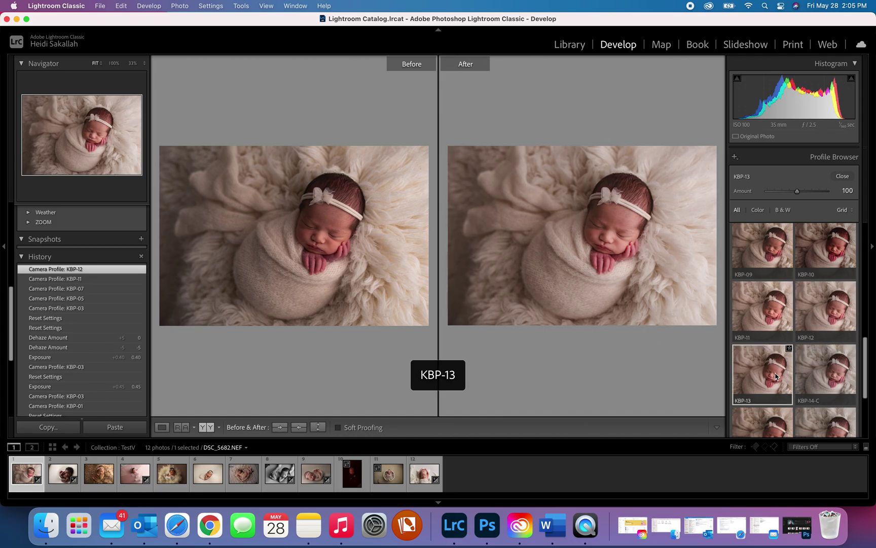
left_click(810, 384)
scroll(817, 375, "down", 2)
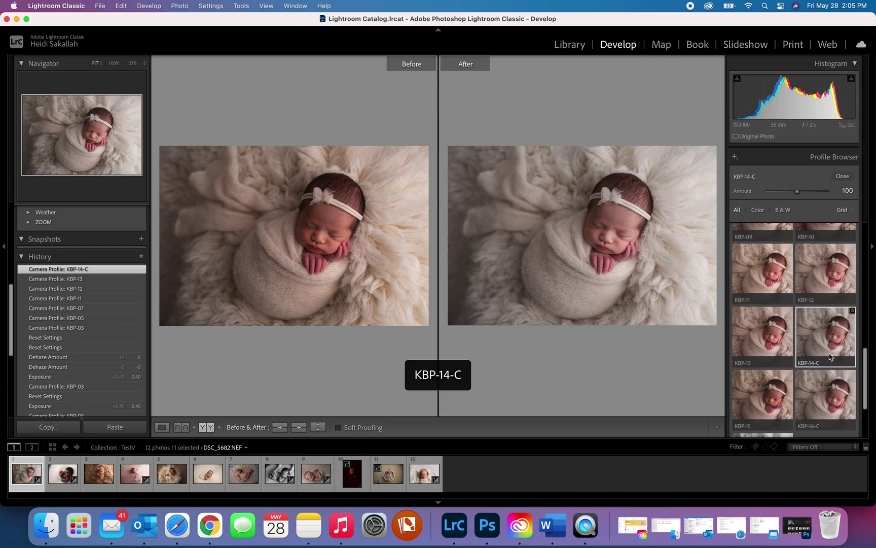
scroll(829, 356, "down", 1)
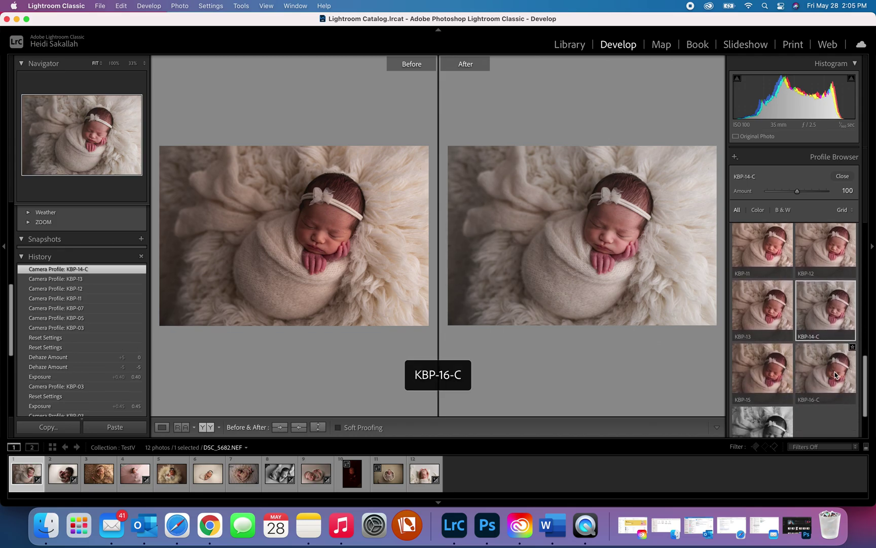
left_click(836, 374)
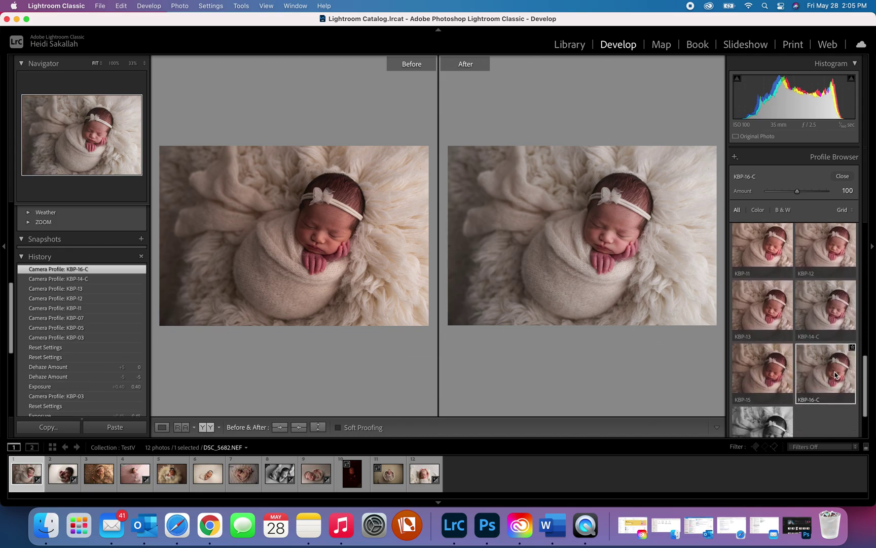
left_click(832, 318)
scroll(775, 425, "down", 1)
left_click(775, 425)
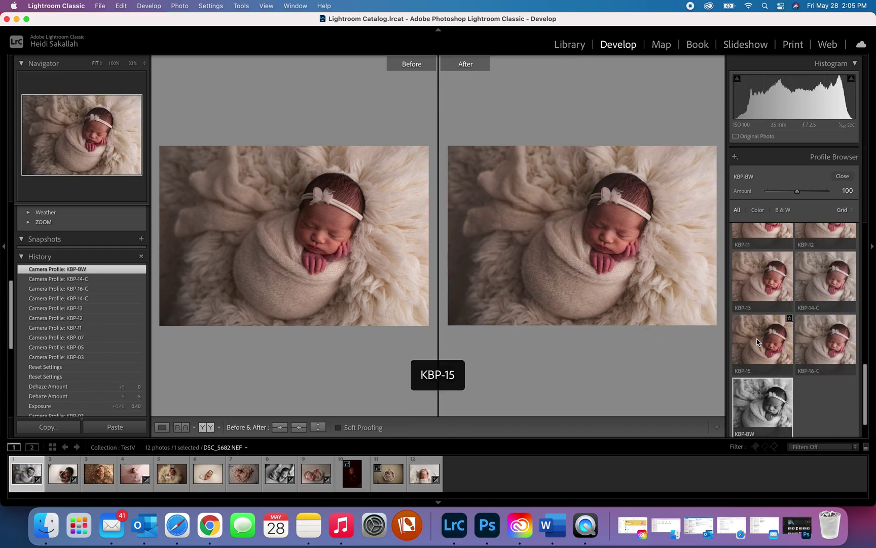
scroll(758, 341, "up", 10)
scroll(758, 341, "up", 3)
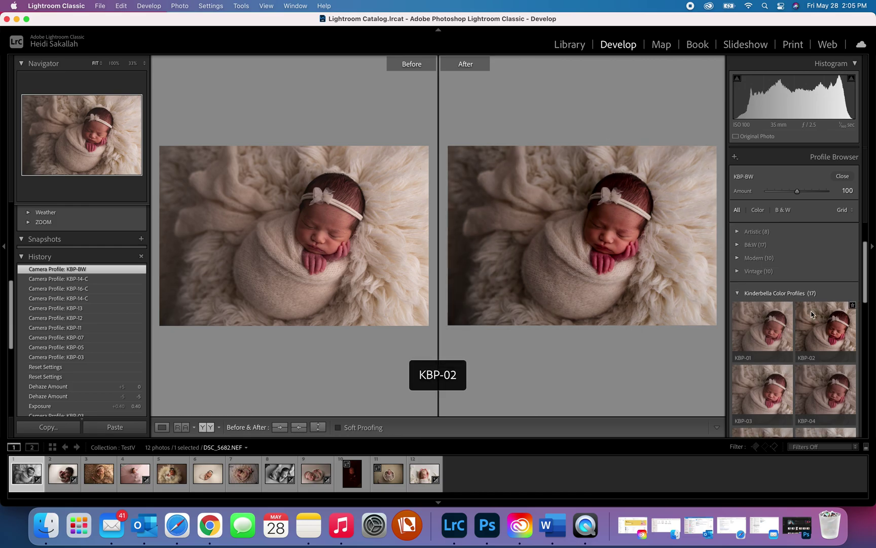
Step: Switch to KBP-02 with Exposure +0.30 and lowered Dehaze, checking the face at 100%
left_click(829, 334)
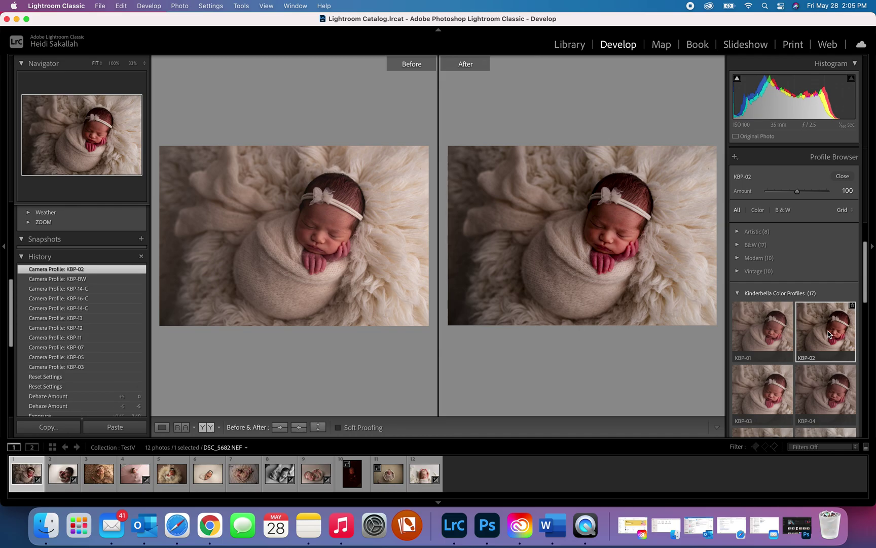
left_click(844, 176)
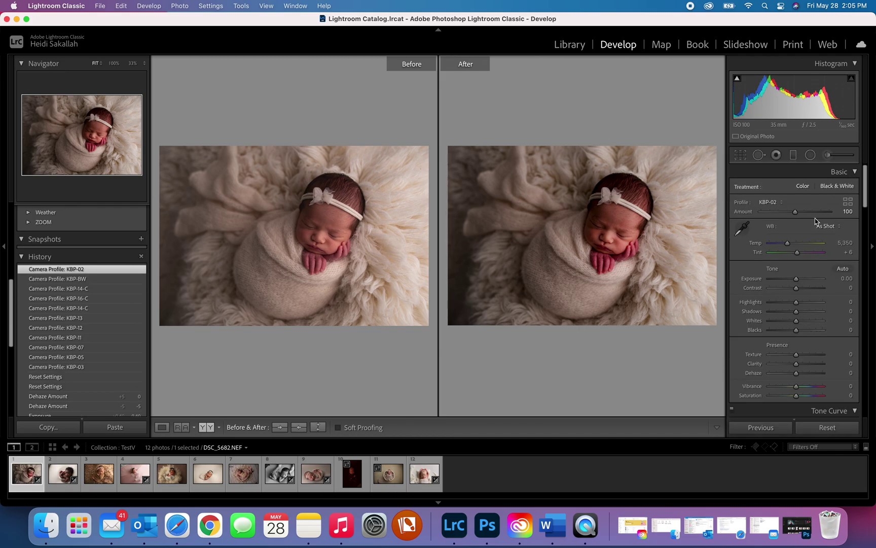
left_click_drag(796, 279, 797, 279)
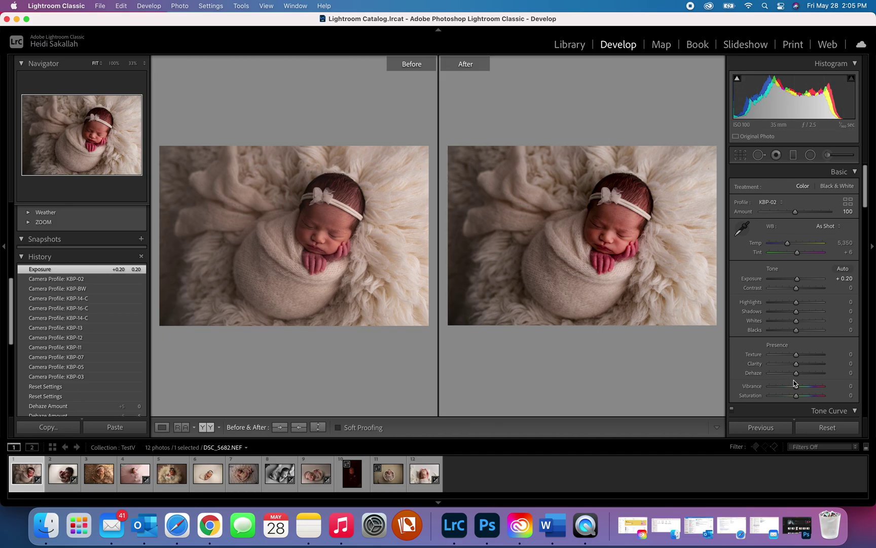
mouse_move(796, 373)
left_mouse_down()
mouse_move(790, 376)
mouse_move(792, 367)
left_mouse_up()
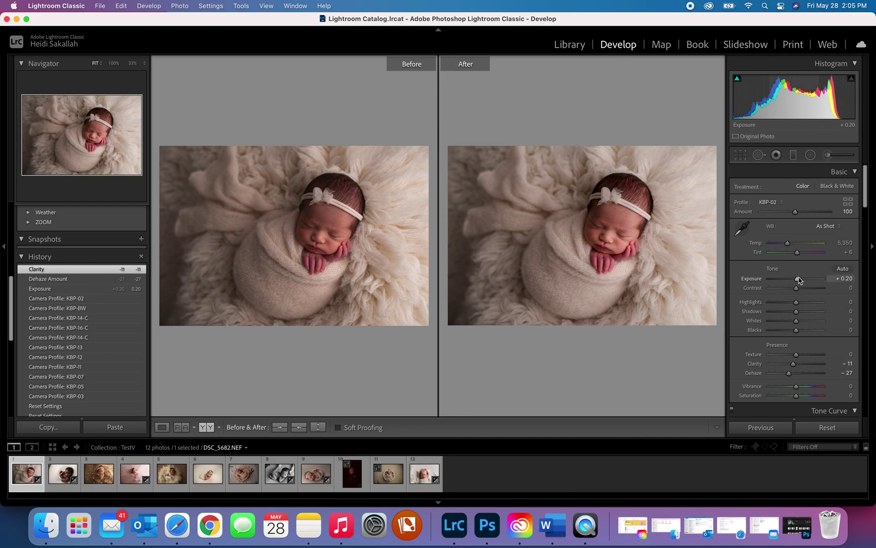
left_click_drag(799, 280, 800, 280)
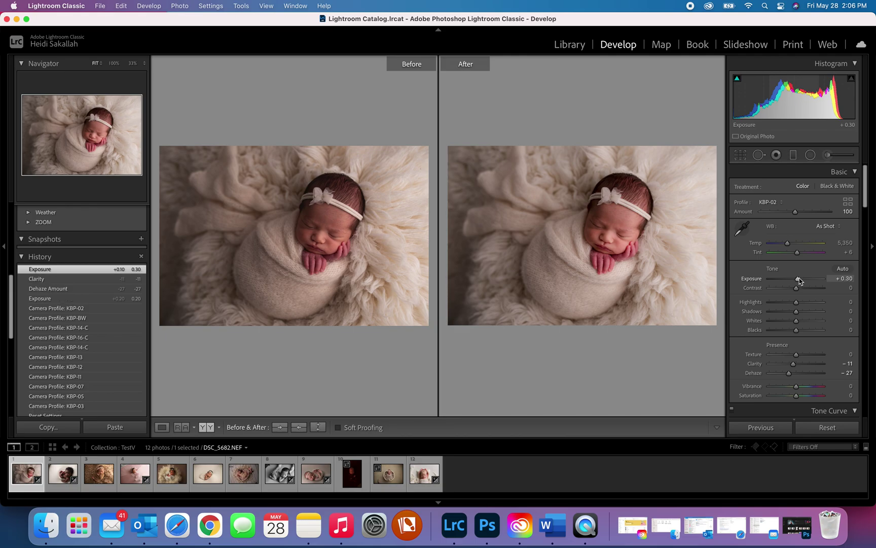
left_click(600, 255)
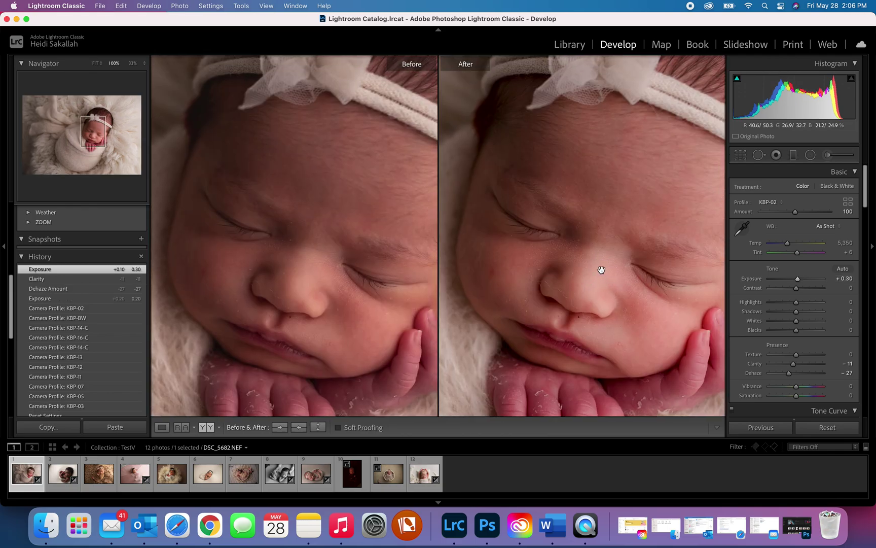
left_click(602, 270)
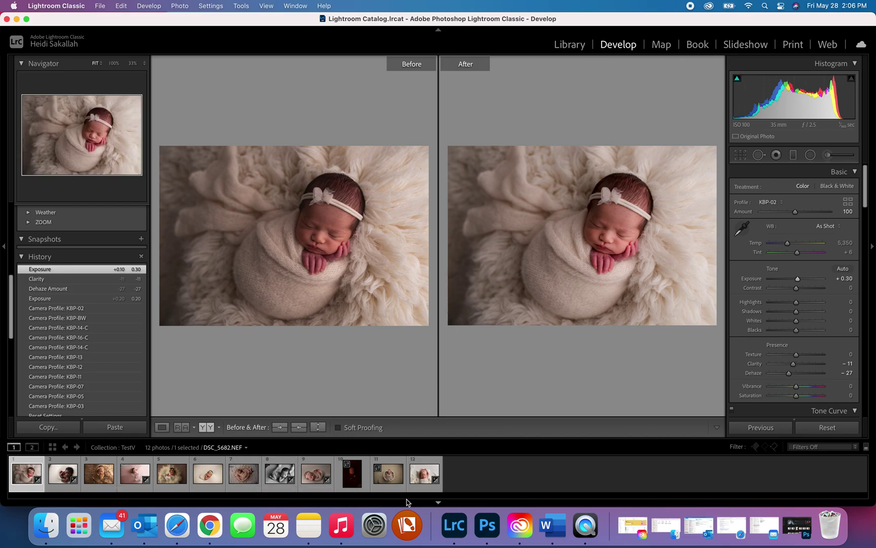
Step: Open the bowl photo A38I0973.CR3 and set Before/After to Left/Right side by side
left_click(394, 486)
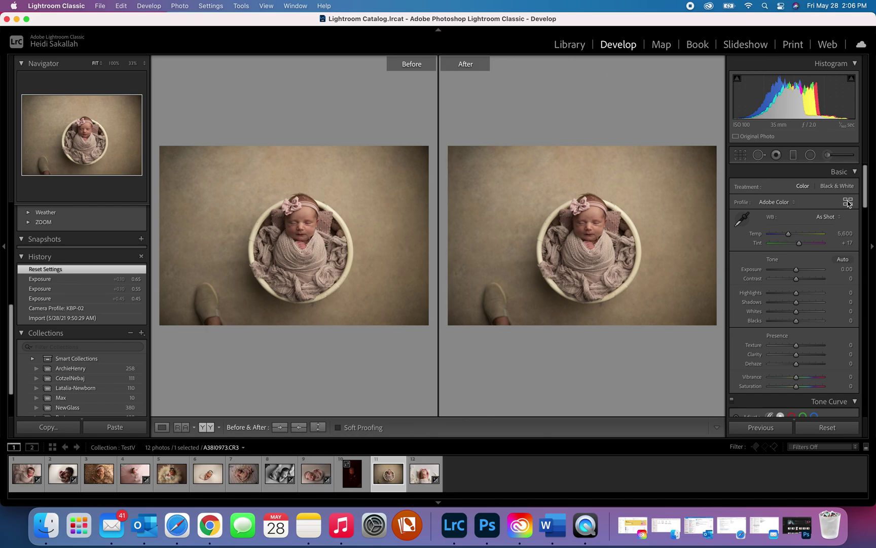
left_click(208, 428)
left_click(208, 428)
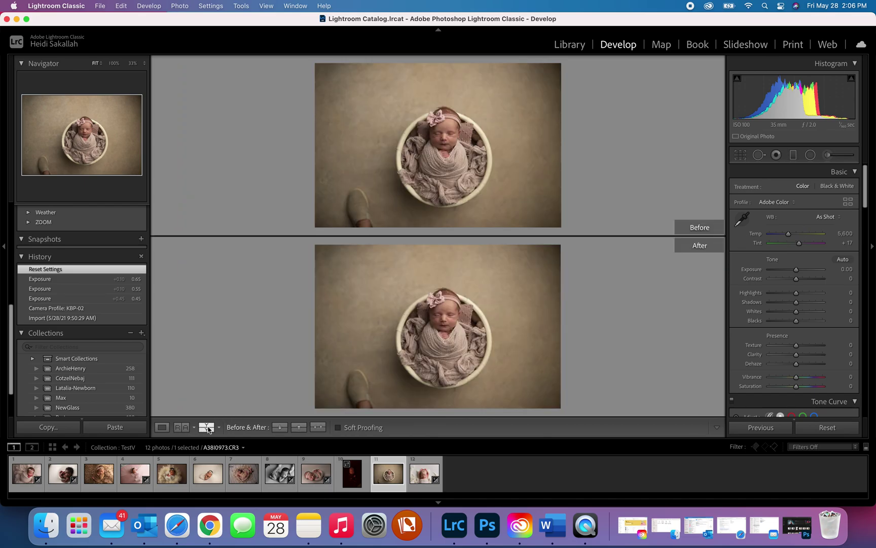
left_click(208, 428)
left_click(208, 428)
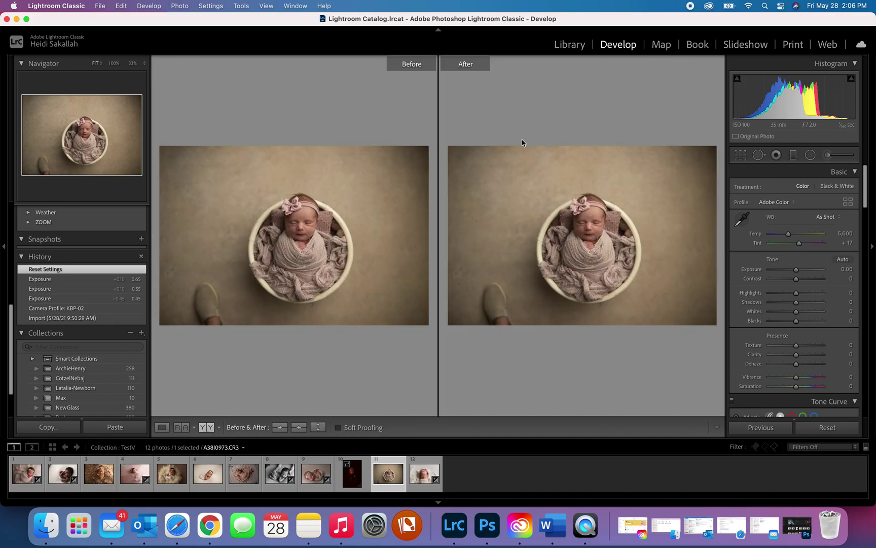
Step: Zoom both views to 100% and pan to the baby's face
left_click(530, 164)
left_click_drag(532, 169, 345, 30)
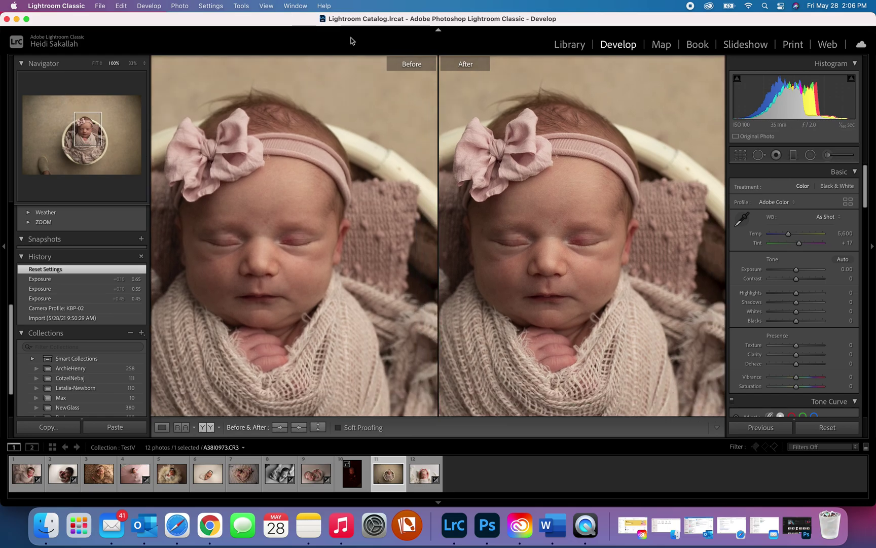
left_click_drag(597, 254, 642, 177)
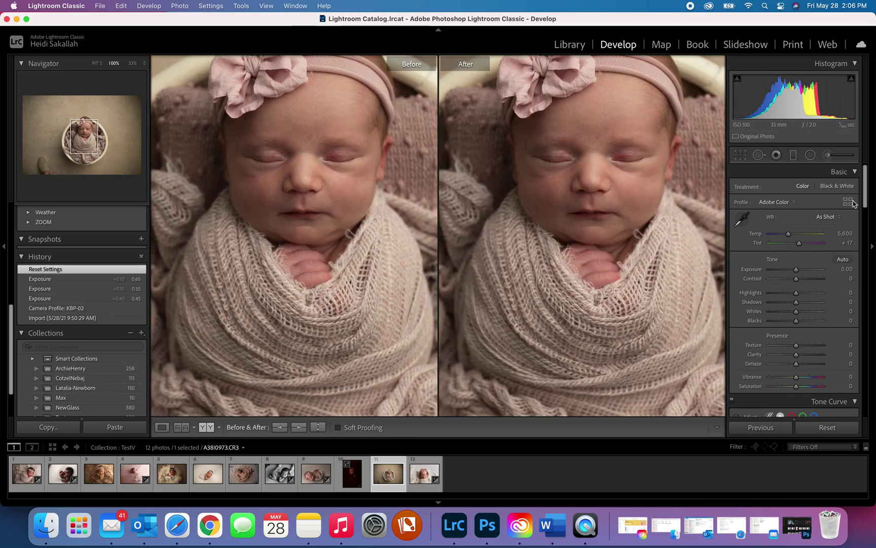
left_click(848, 201)
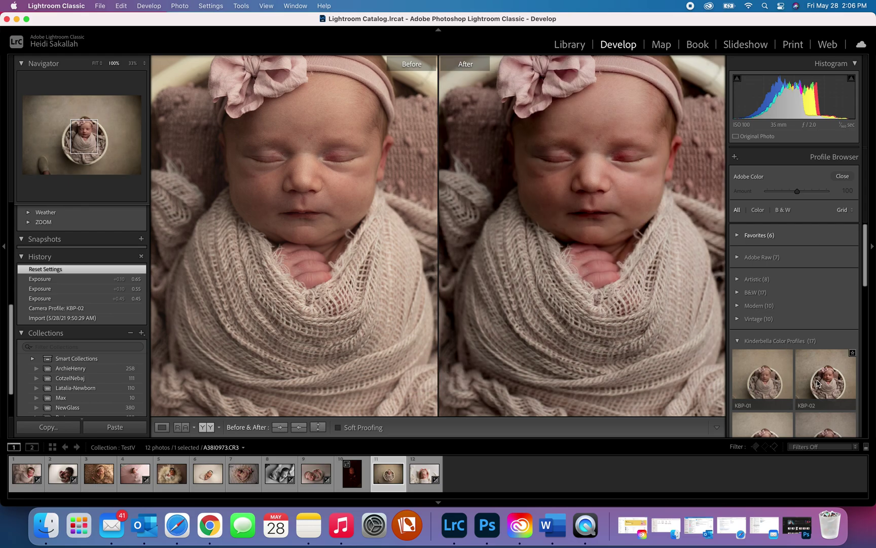
Step: Try the KBP-03 and KBP-08 profiles, comparing the baby's face at 100%
scroll(818, 383, "down", 3)
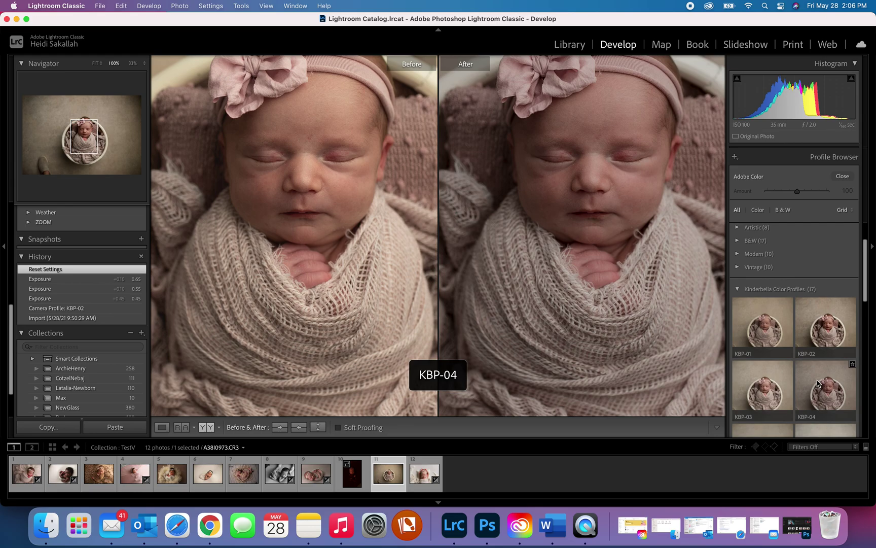
left_click(768, 376)
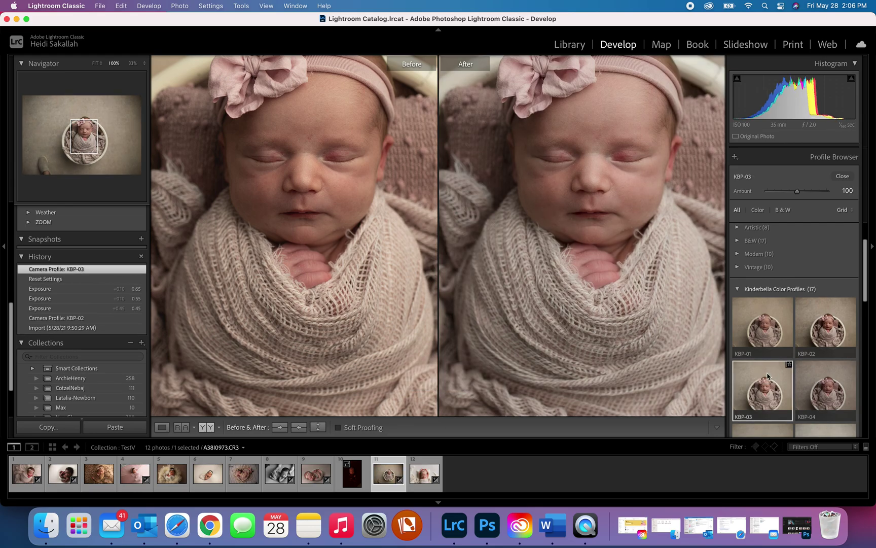
scroll(781, 329, "down", 5)
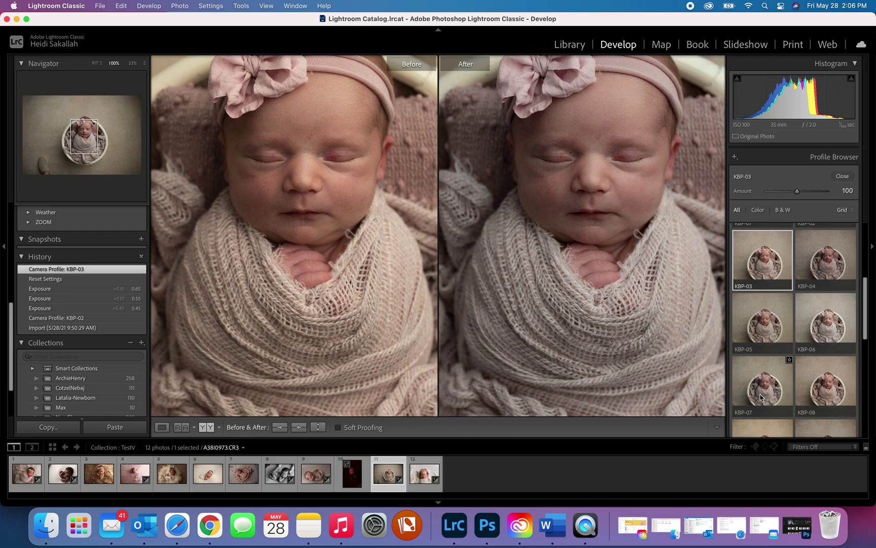
key("z")
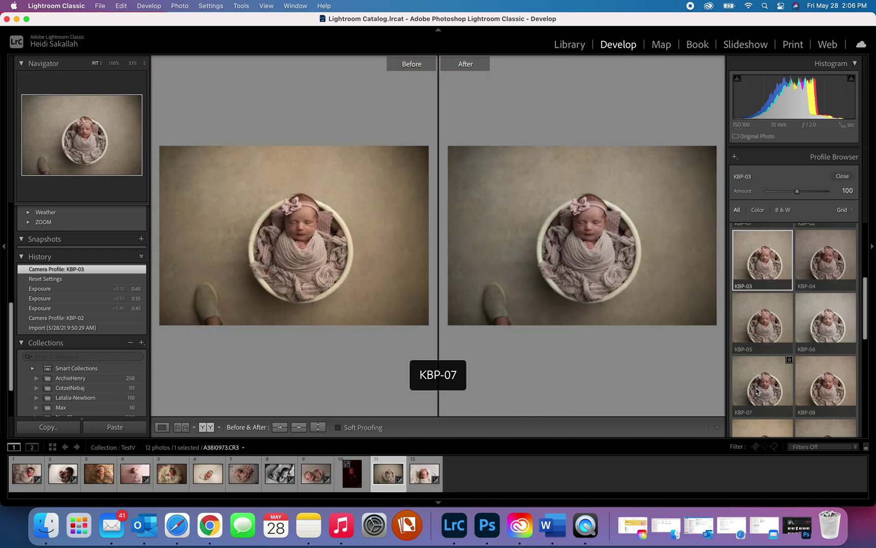
left_click(824, 397)
left_click(593, 234)
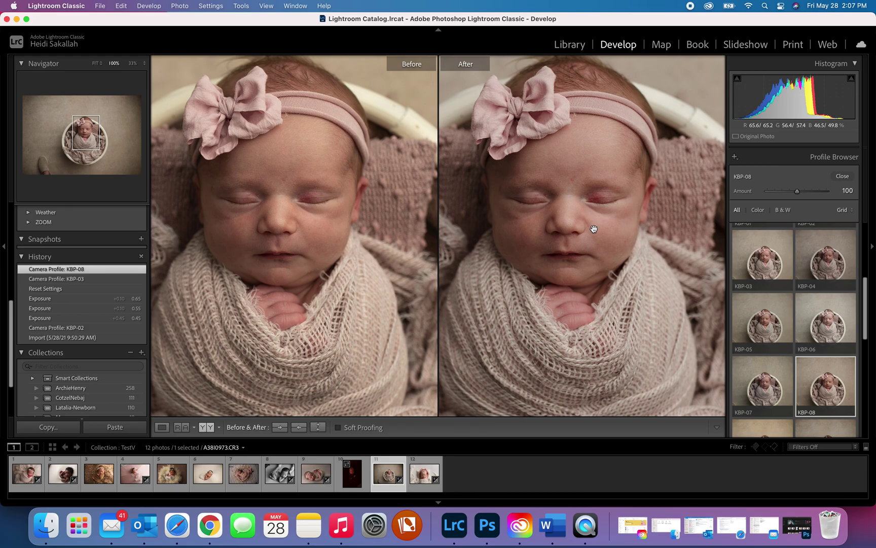
left_click(594, 228)
Step: Try KBP-10, then settle on KBP-11 and zoom to 100% on the face
scroll(756, 382, "down", 3)
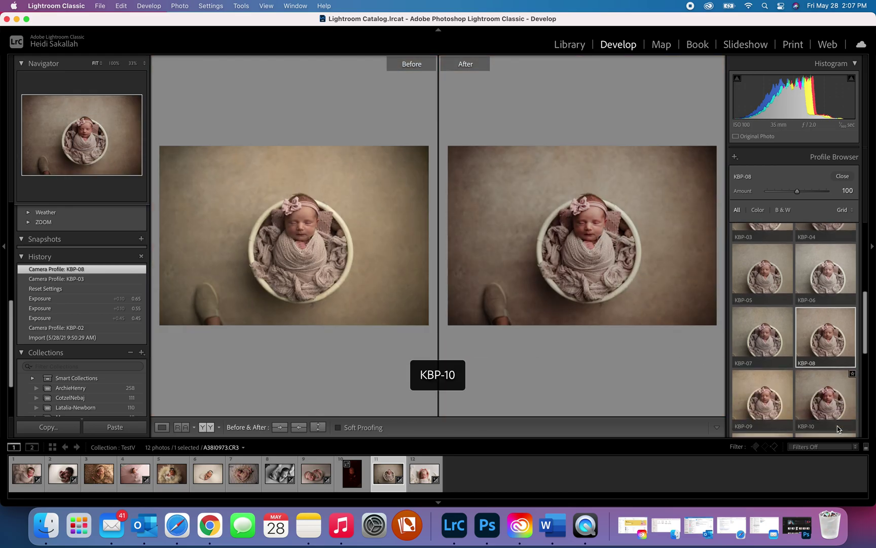
left_click(822, 378)
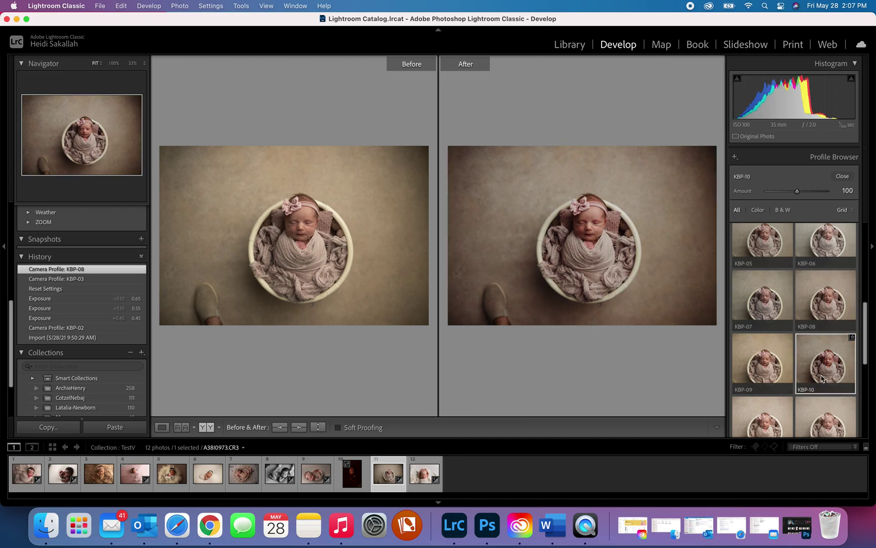
left_click(594, 234)
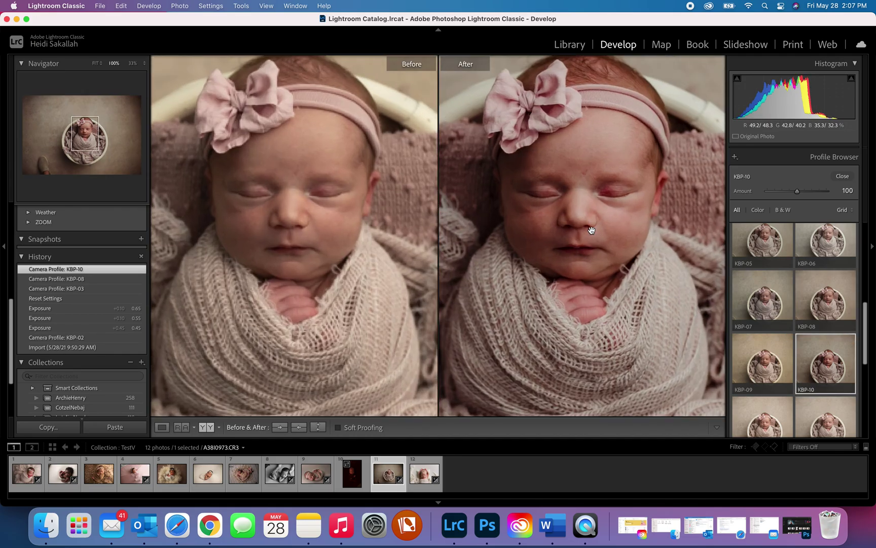
left_click(594, 234)
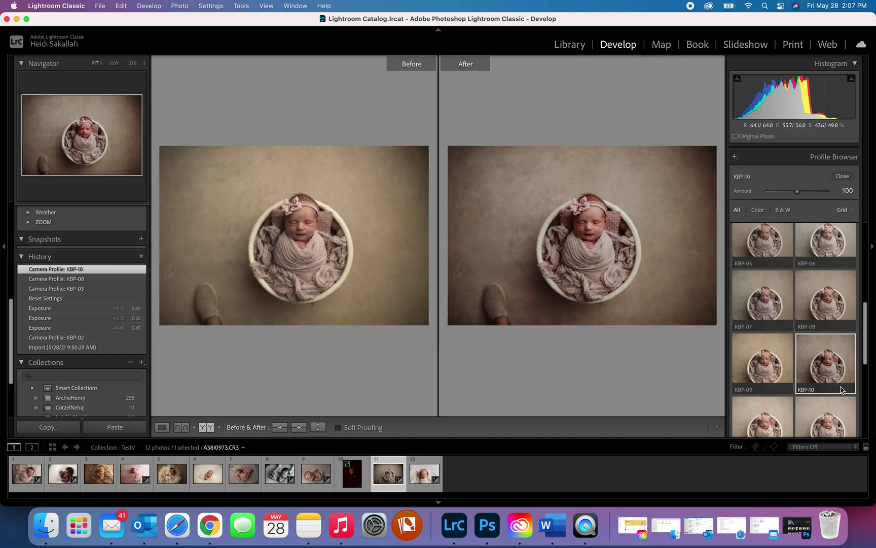
left_click(760, 428)
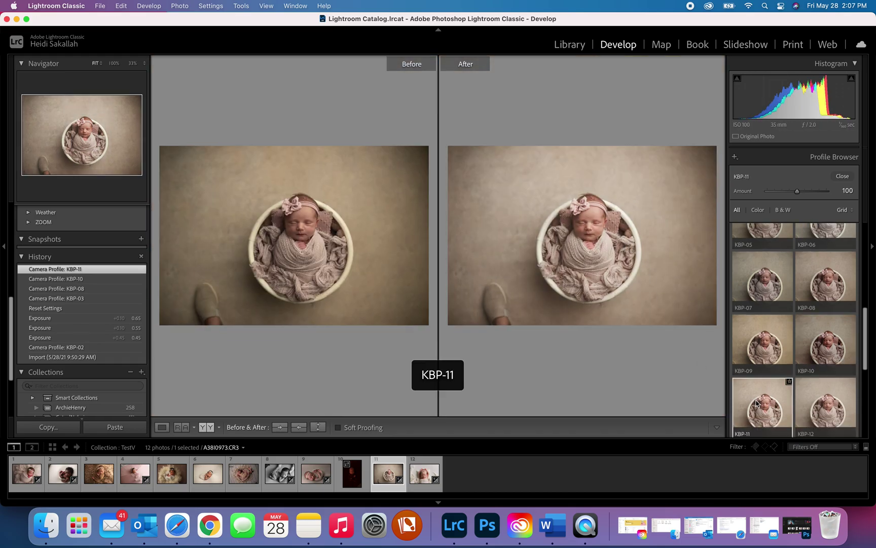
scroll(758, 404, "down", 1)
left_click(597, 226)
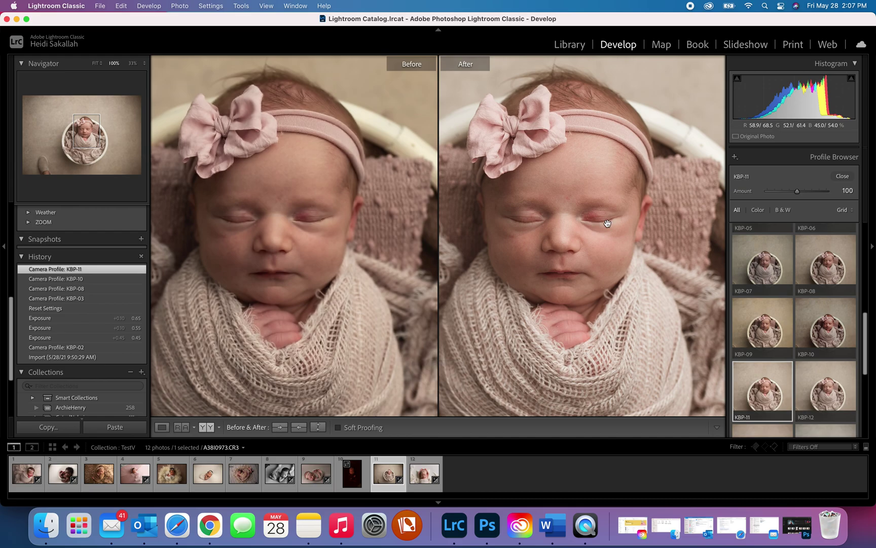
Step: Close the Profile Browser and raise Dehaze to +11, comparing the face at 100% and fit
left_click(842, 177)
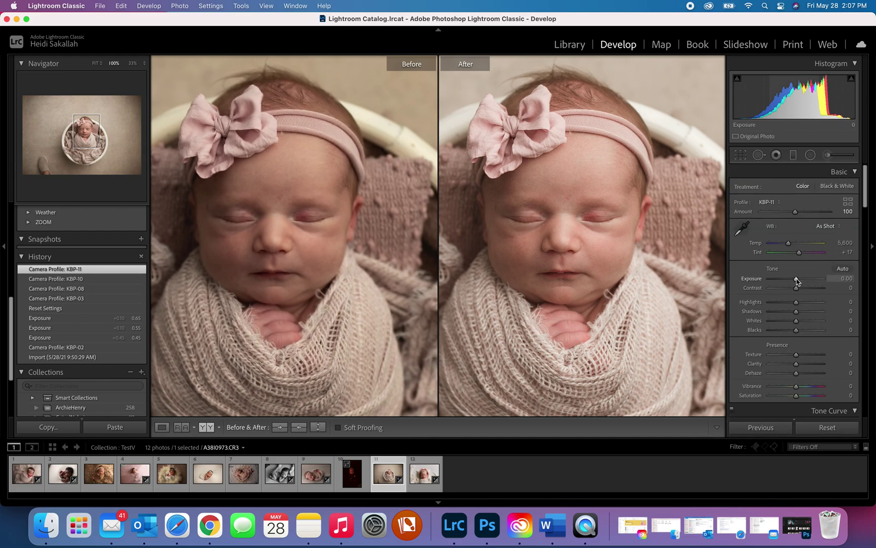
left_click(797, 374)
left_click_drag(796, 375, 799, 375)
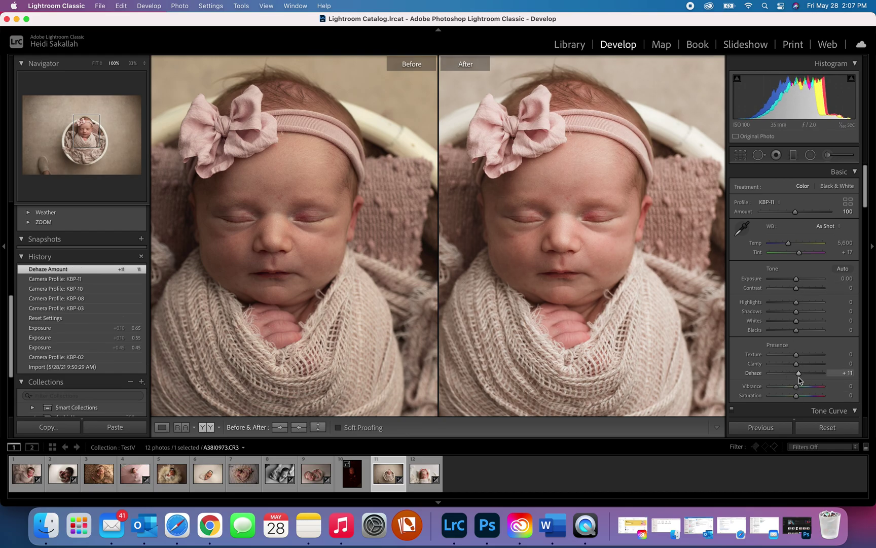
left_click(642, 239)
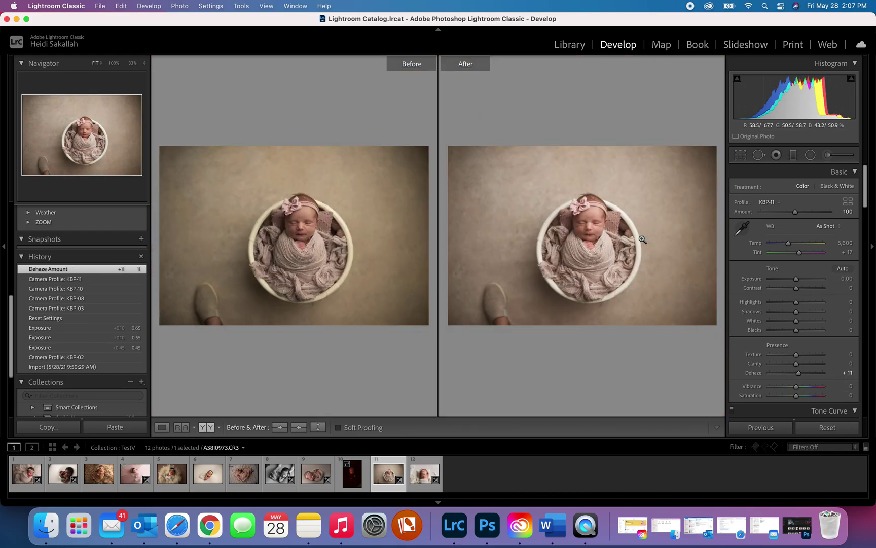
left_click(599, 237)
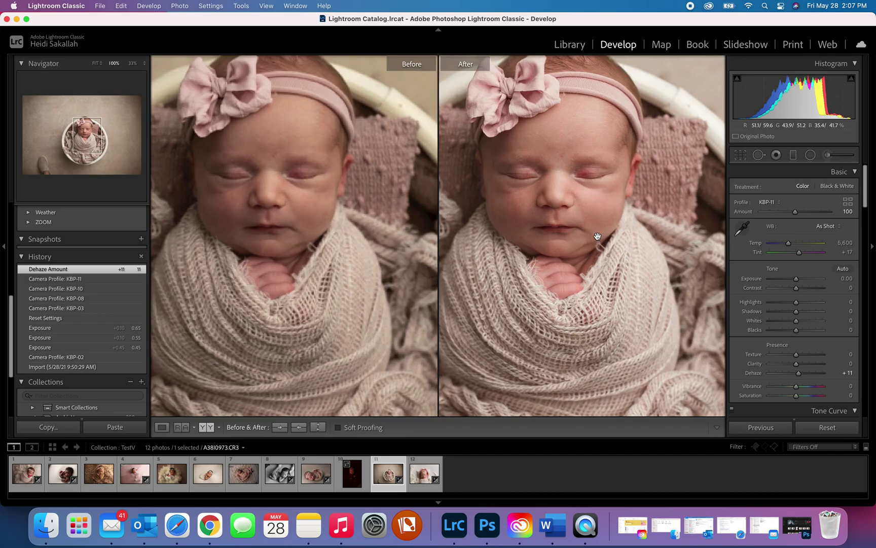
left_click(597, 236)
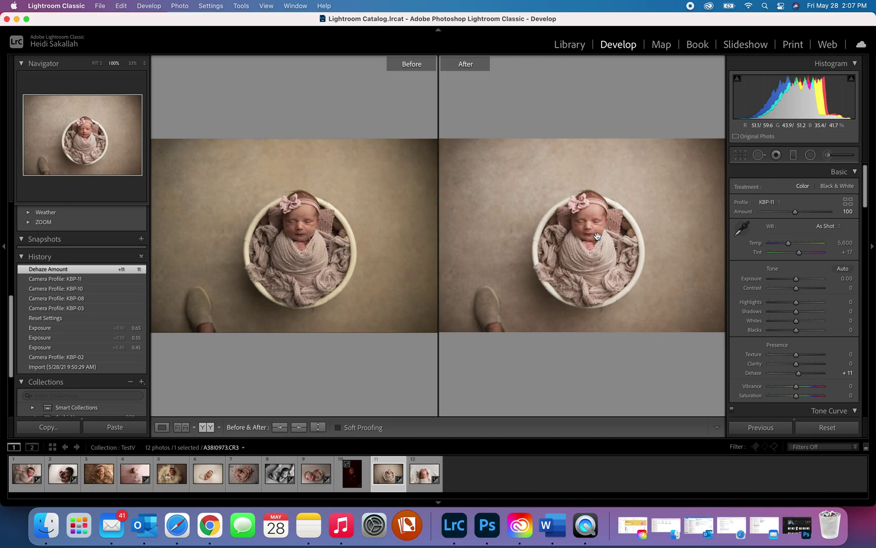
left_click(599, 237)
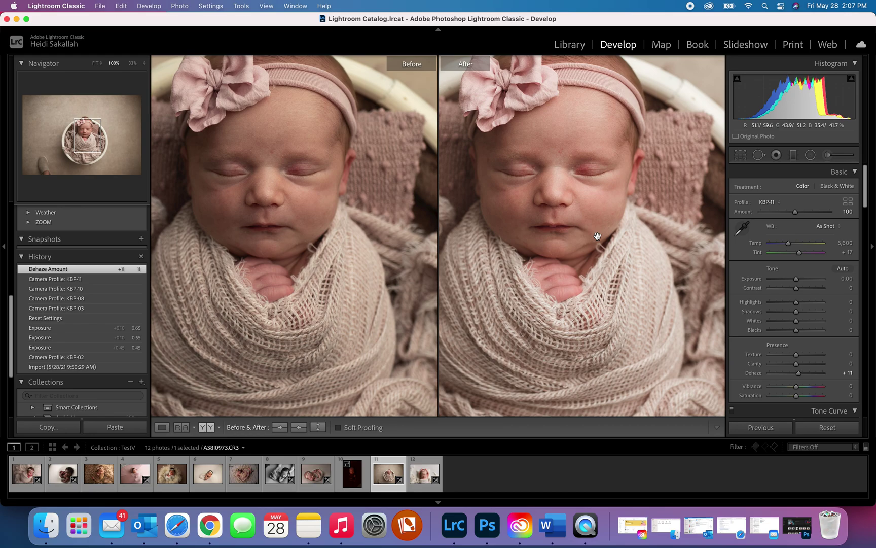
left_click(598, 237)
left_click(591, 234)
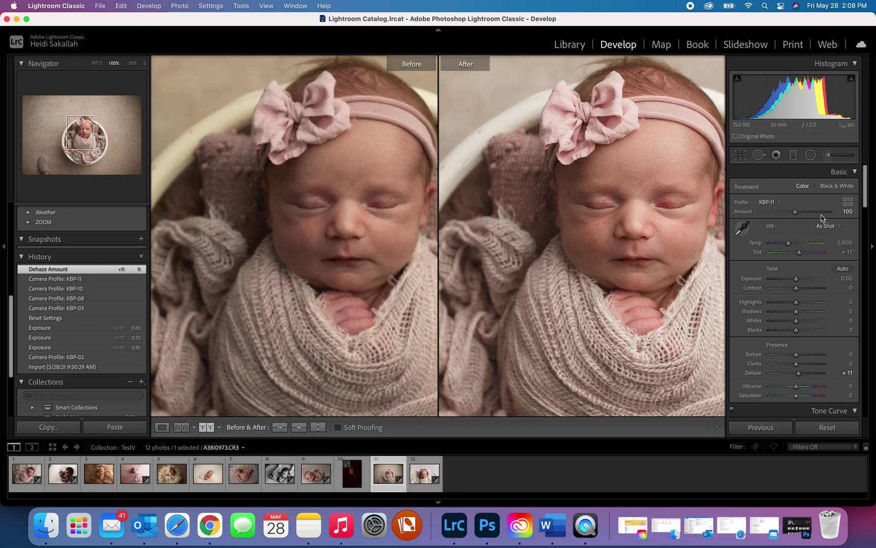
Step: Switch the bowl photo to the KBP-BW profile and set Exposure to +0.25
left_click(848, 201)
scroll(832, 333, "down", 5)
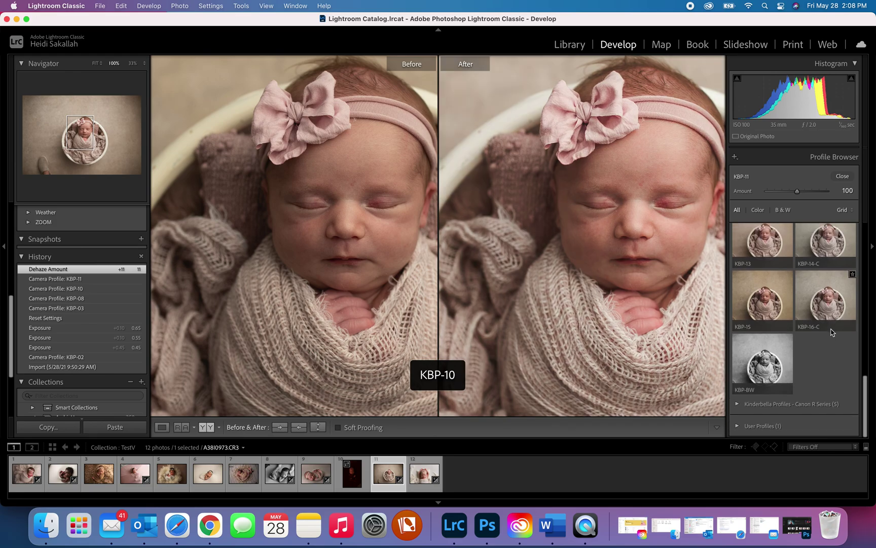
left_click(763, 362)
left_click(646, 266)
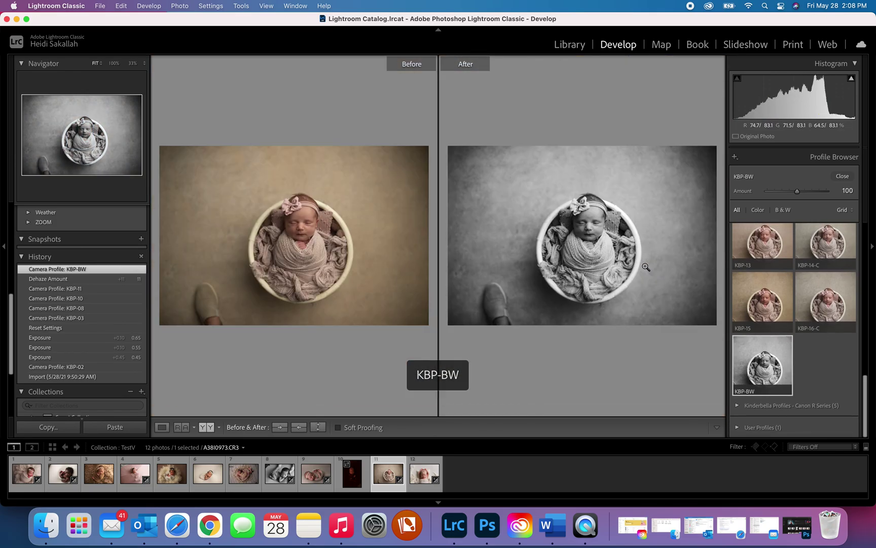
left_click(842, 176)
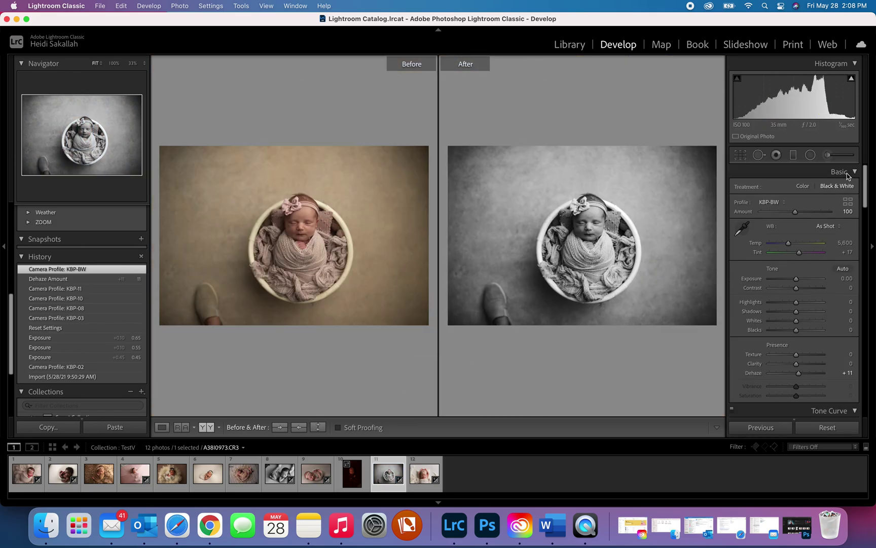
left_click_drag(797, 280, 798, 279)
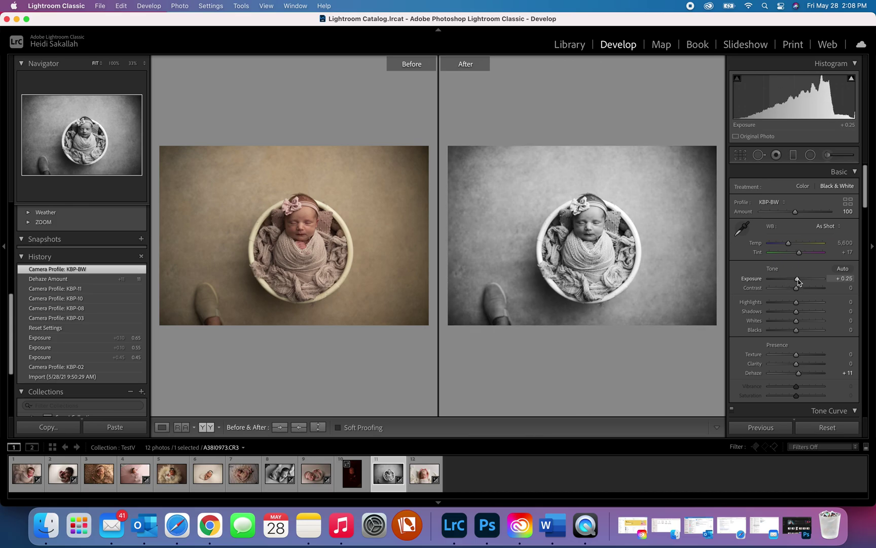
left_click(606, 234)
left_click(607, 235)
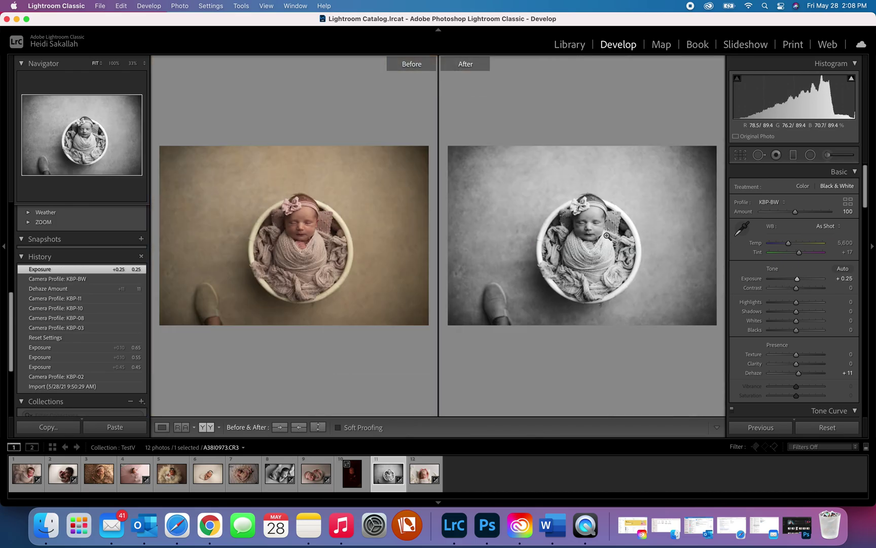